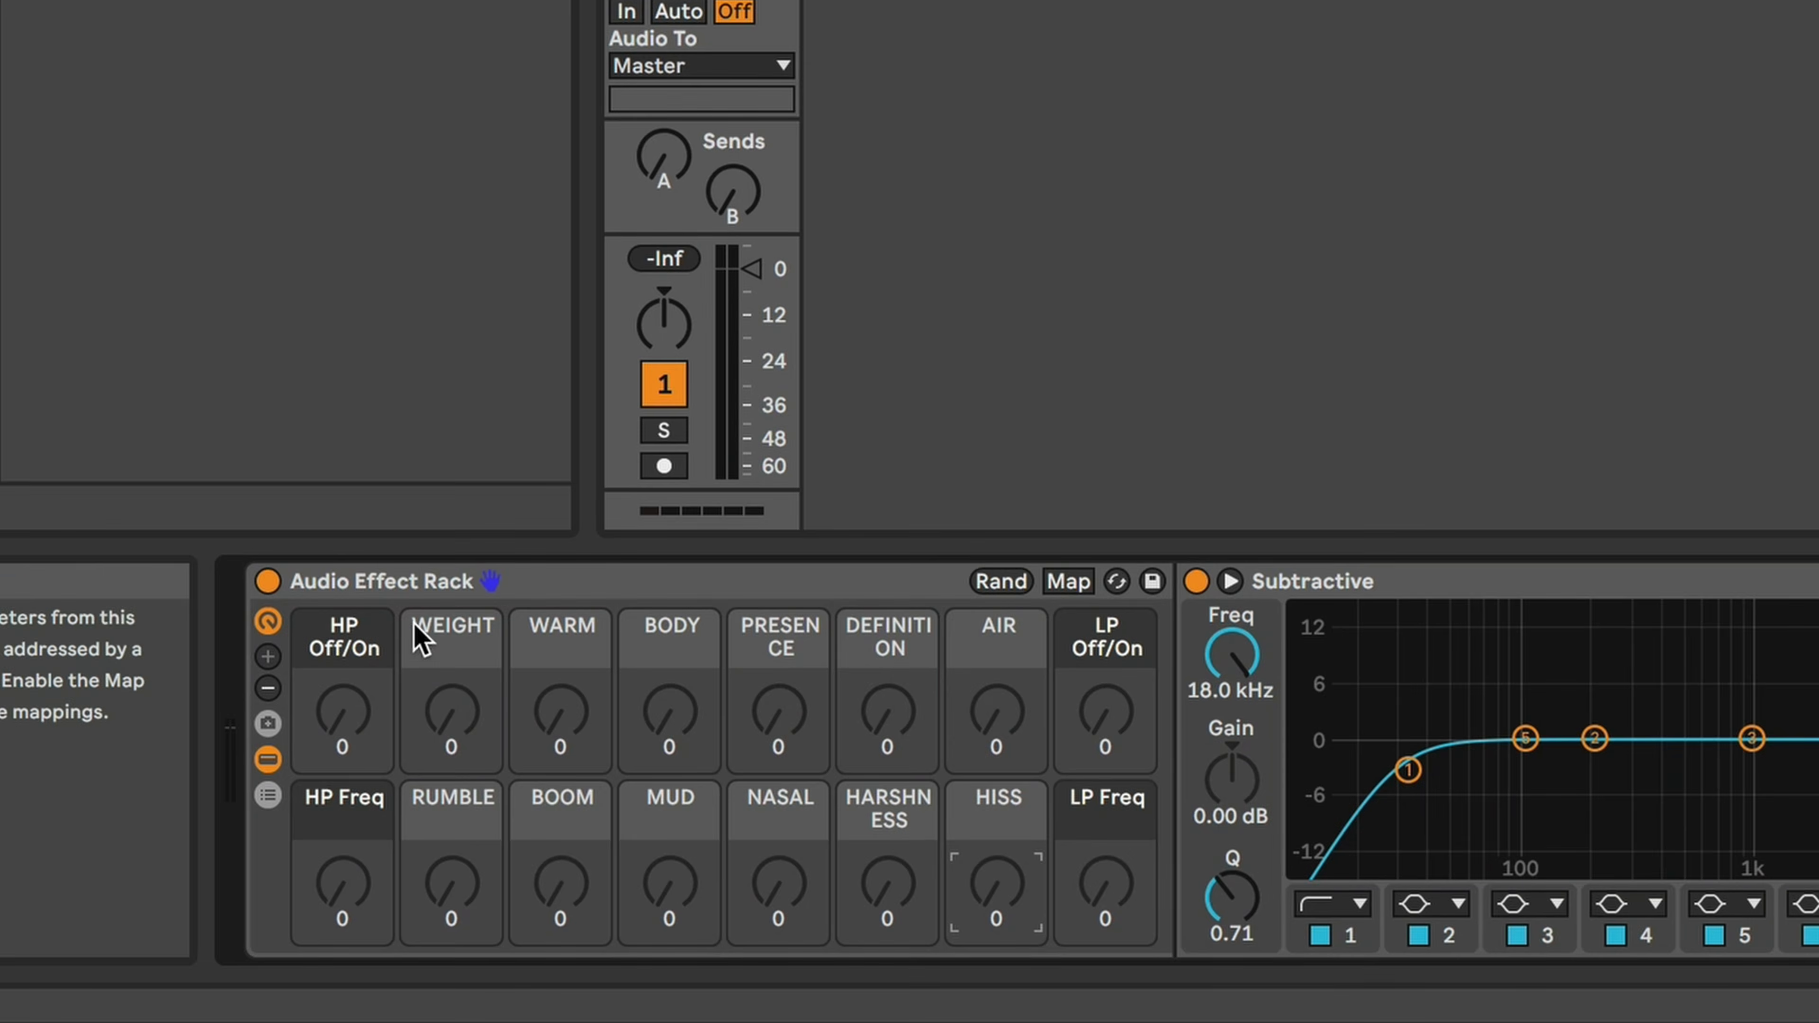
- Color the six macros WEIGHT, WARM, BODY, PRESENCE, DEFINITION and AIR the same blue
right_click(457, 658)
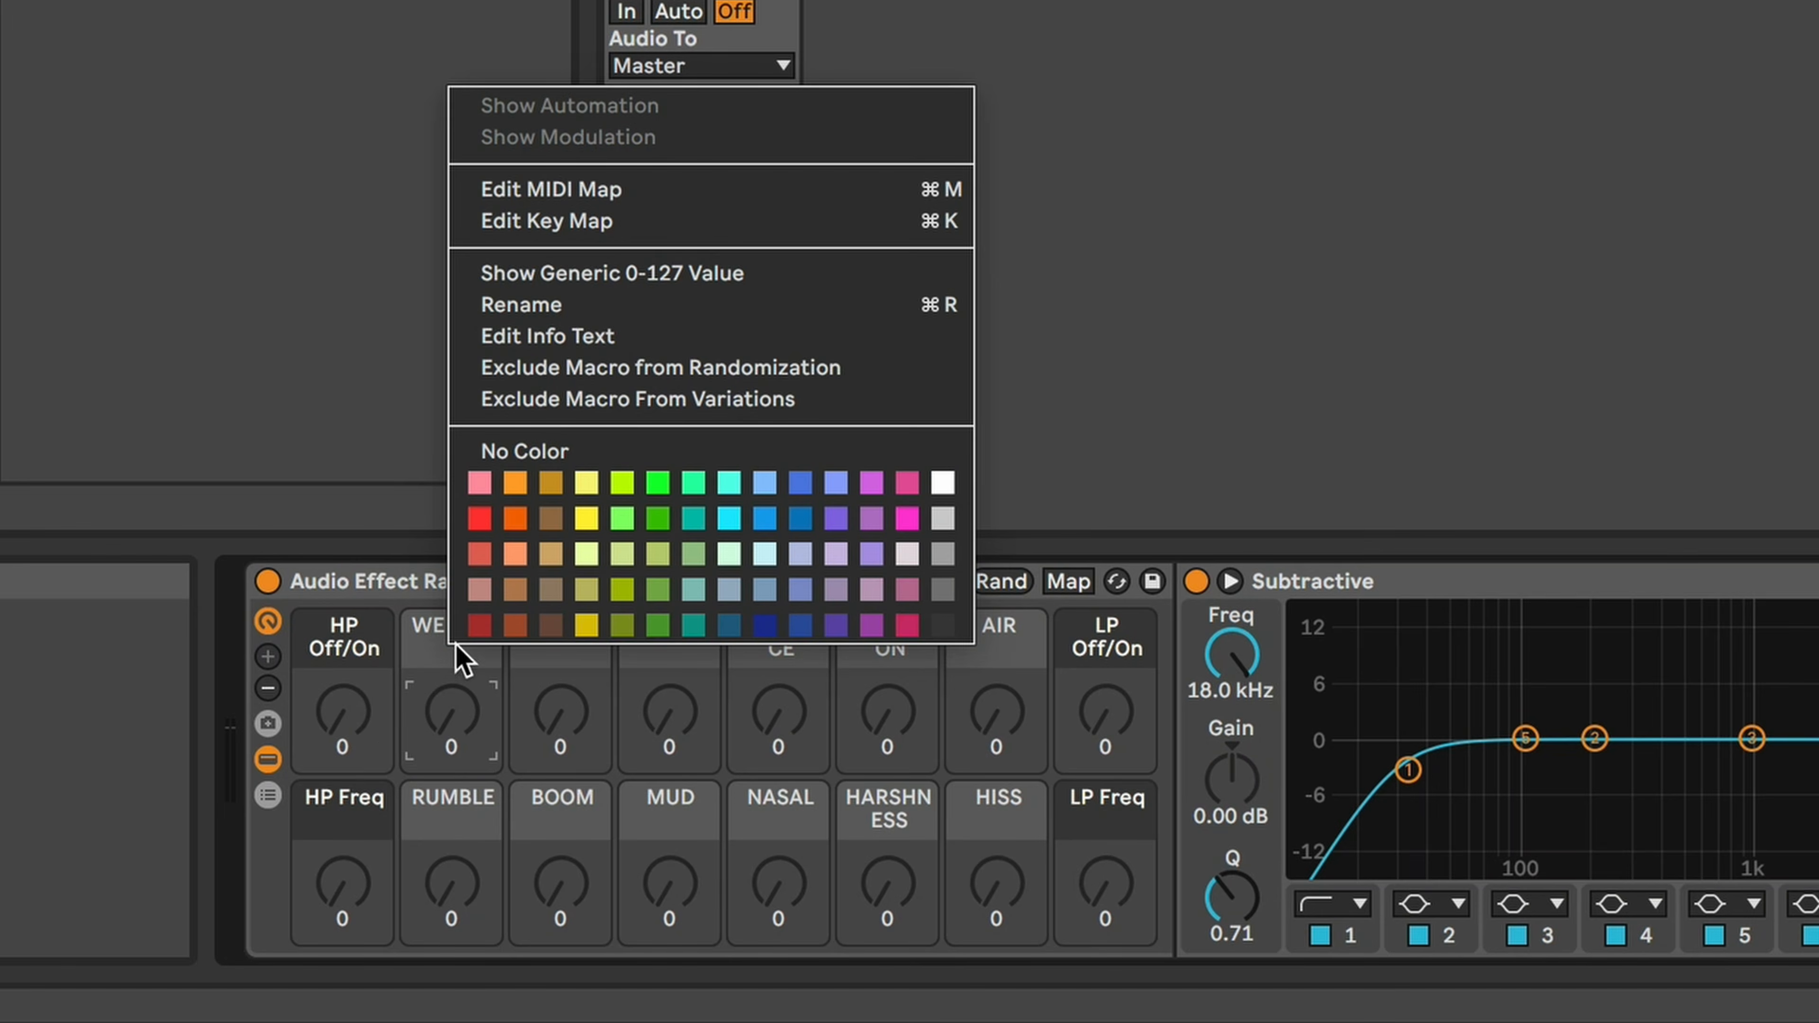
left_click(802, 530)
right_click(590, 660)
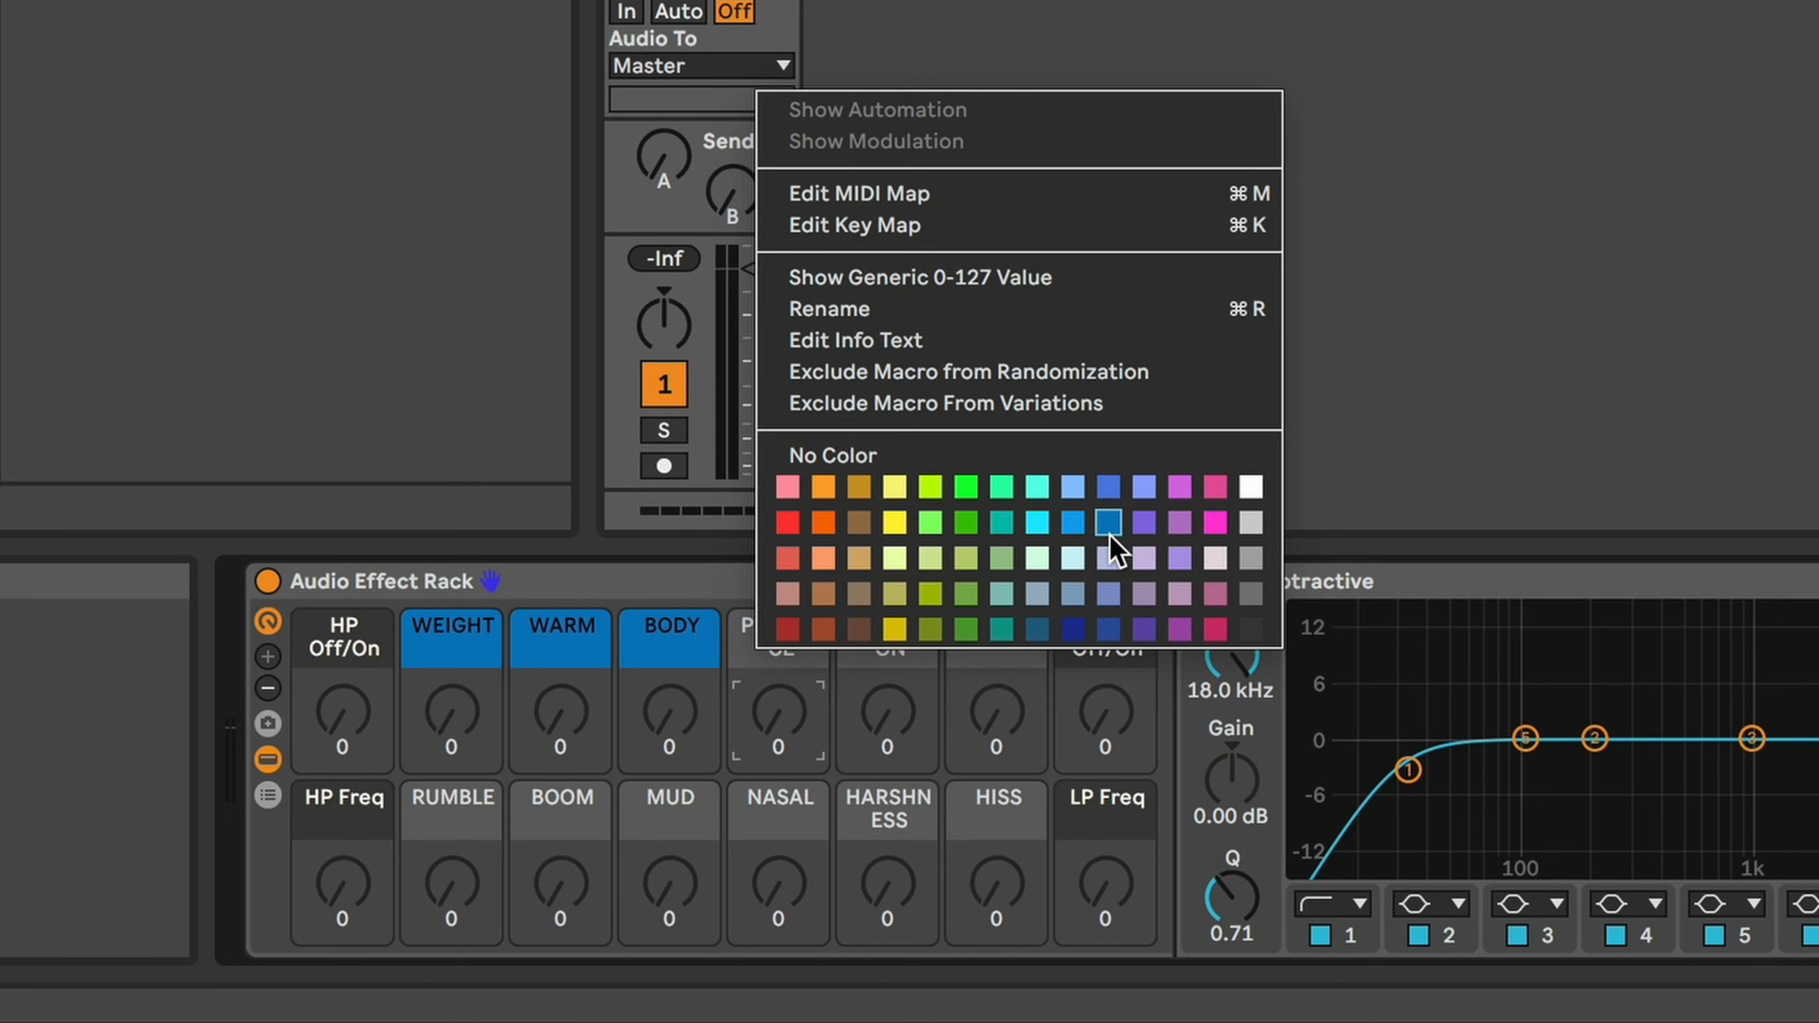
left_click(1108, 523)
right_click(883, 649)
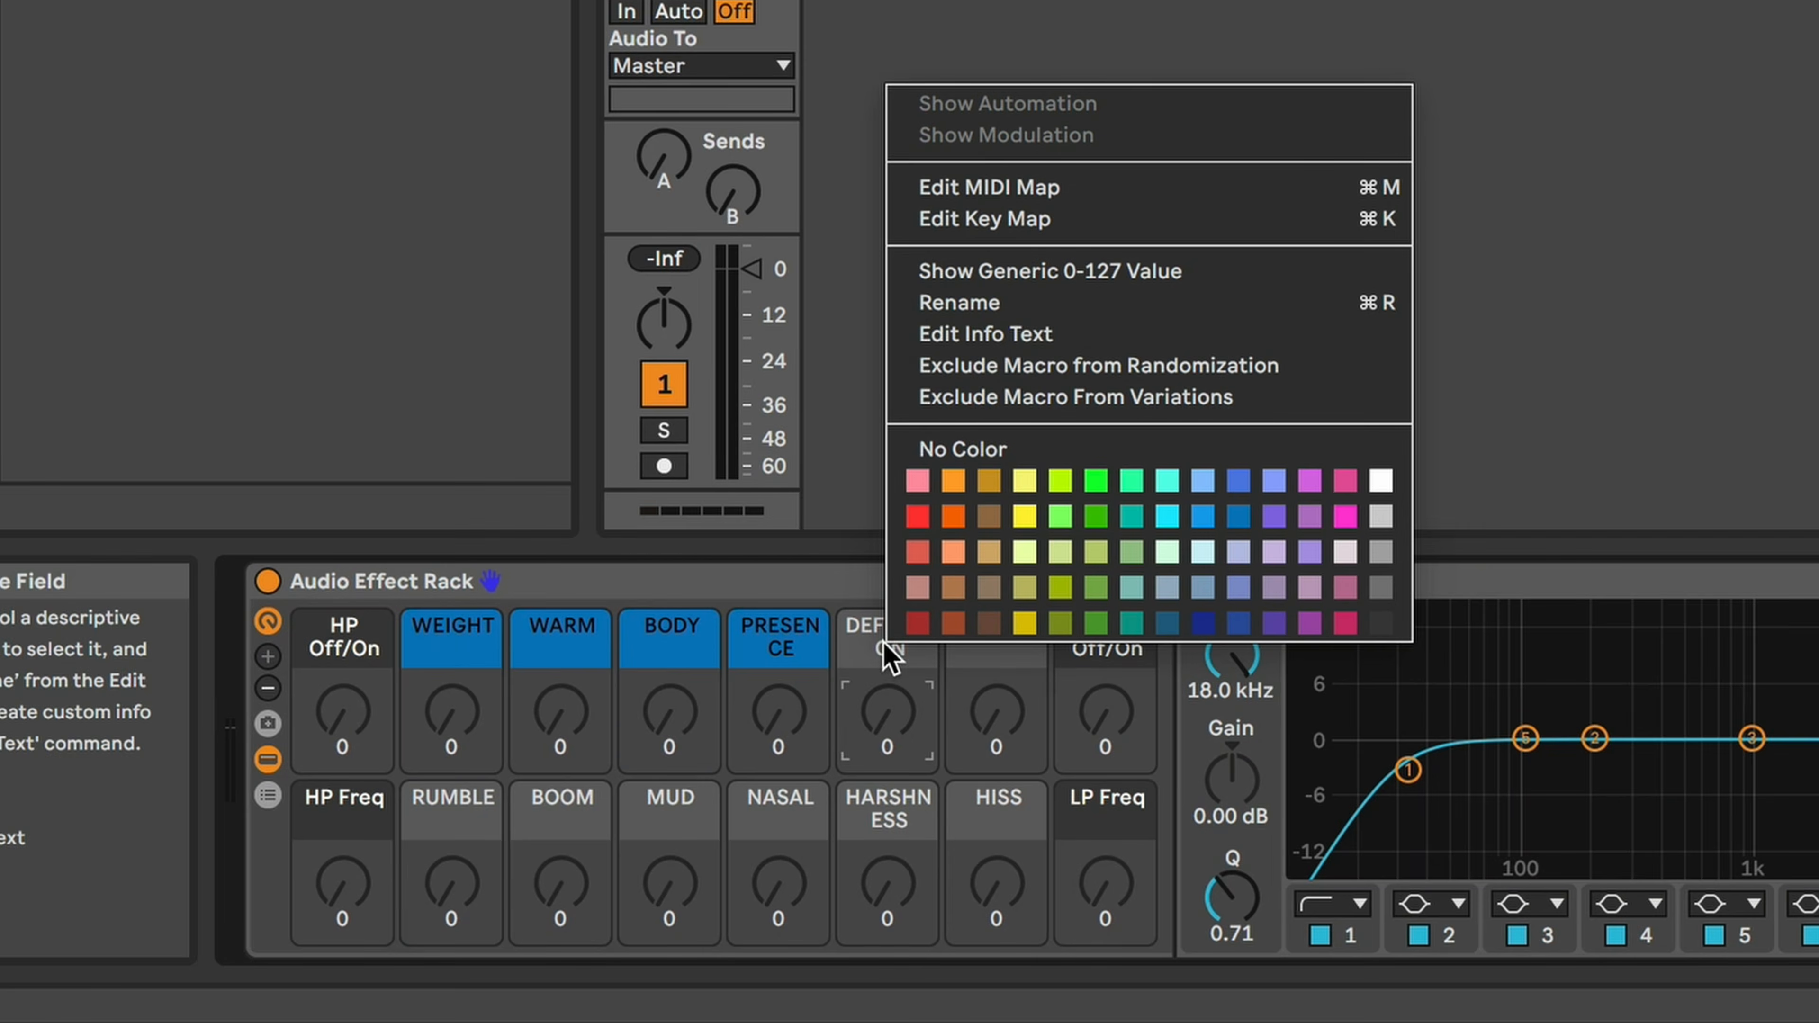
left_click(1238, 517)
right_click(1035, 638)
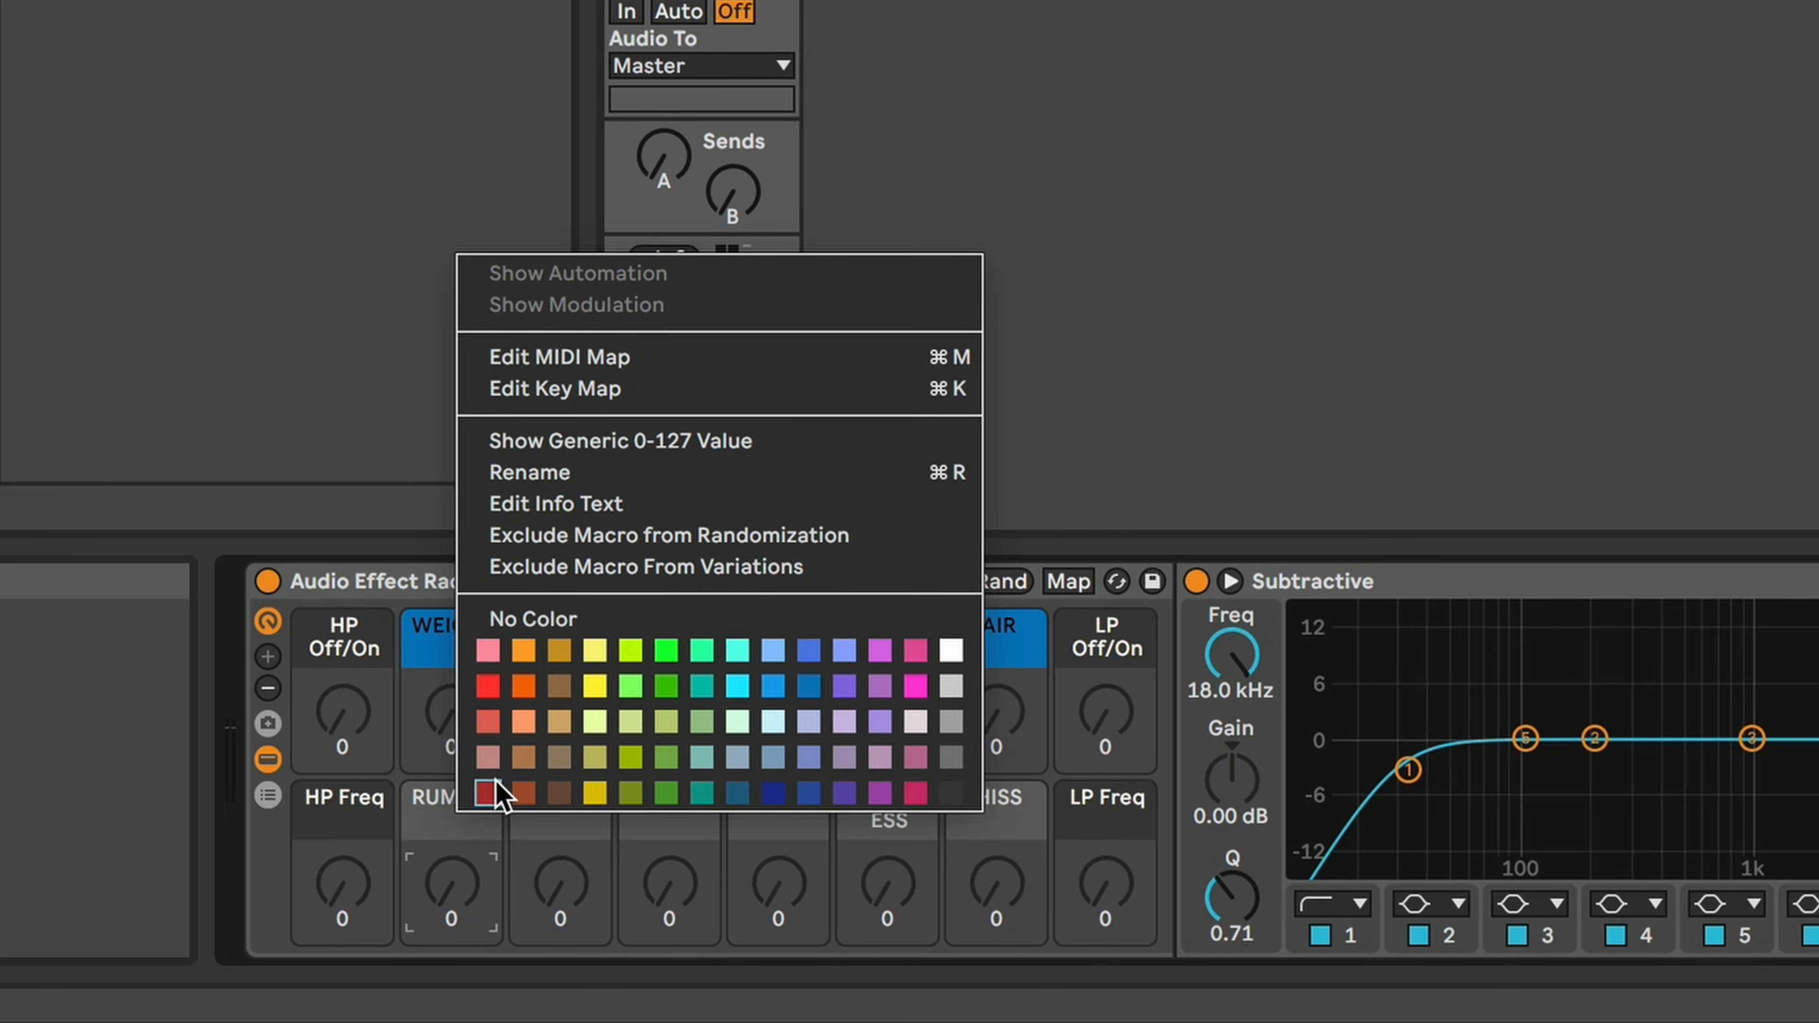
- Color the six macros RUMBLE, BOOM, MUD, NASAL, HARSHNESS and HISS dark red
left_click(494, 782)
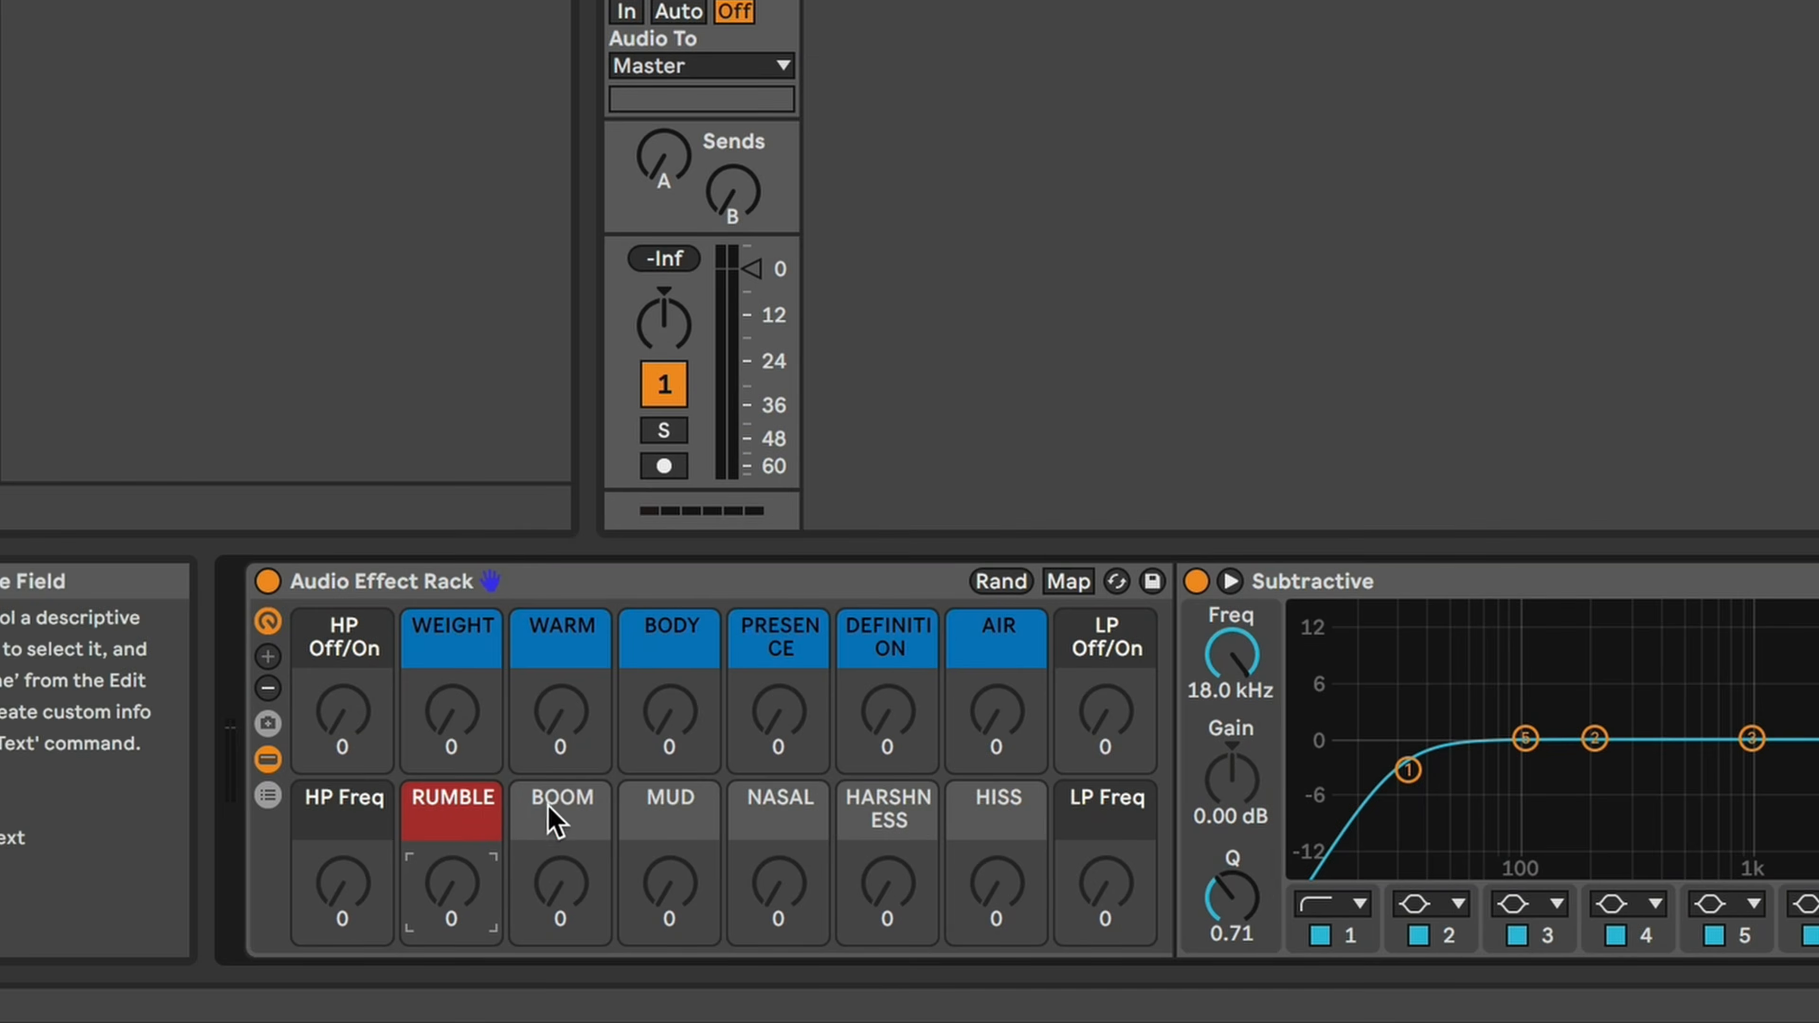
right_click(574, 778)
left_click(582, 784)
right_click(677, 804)
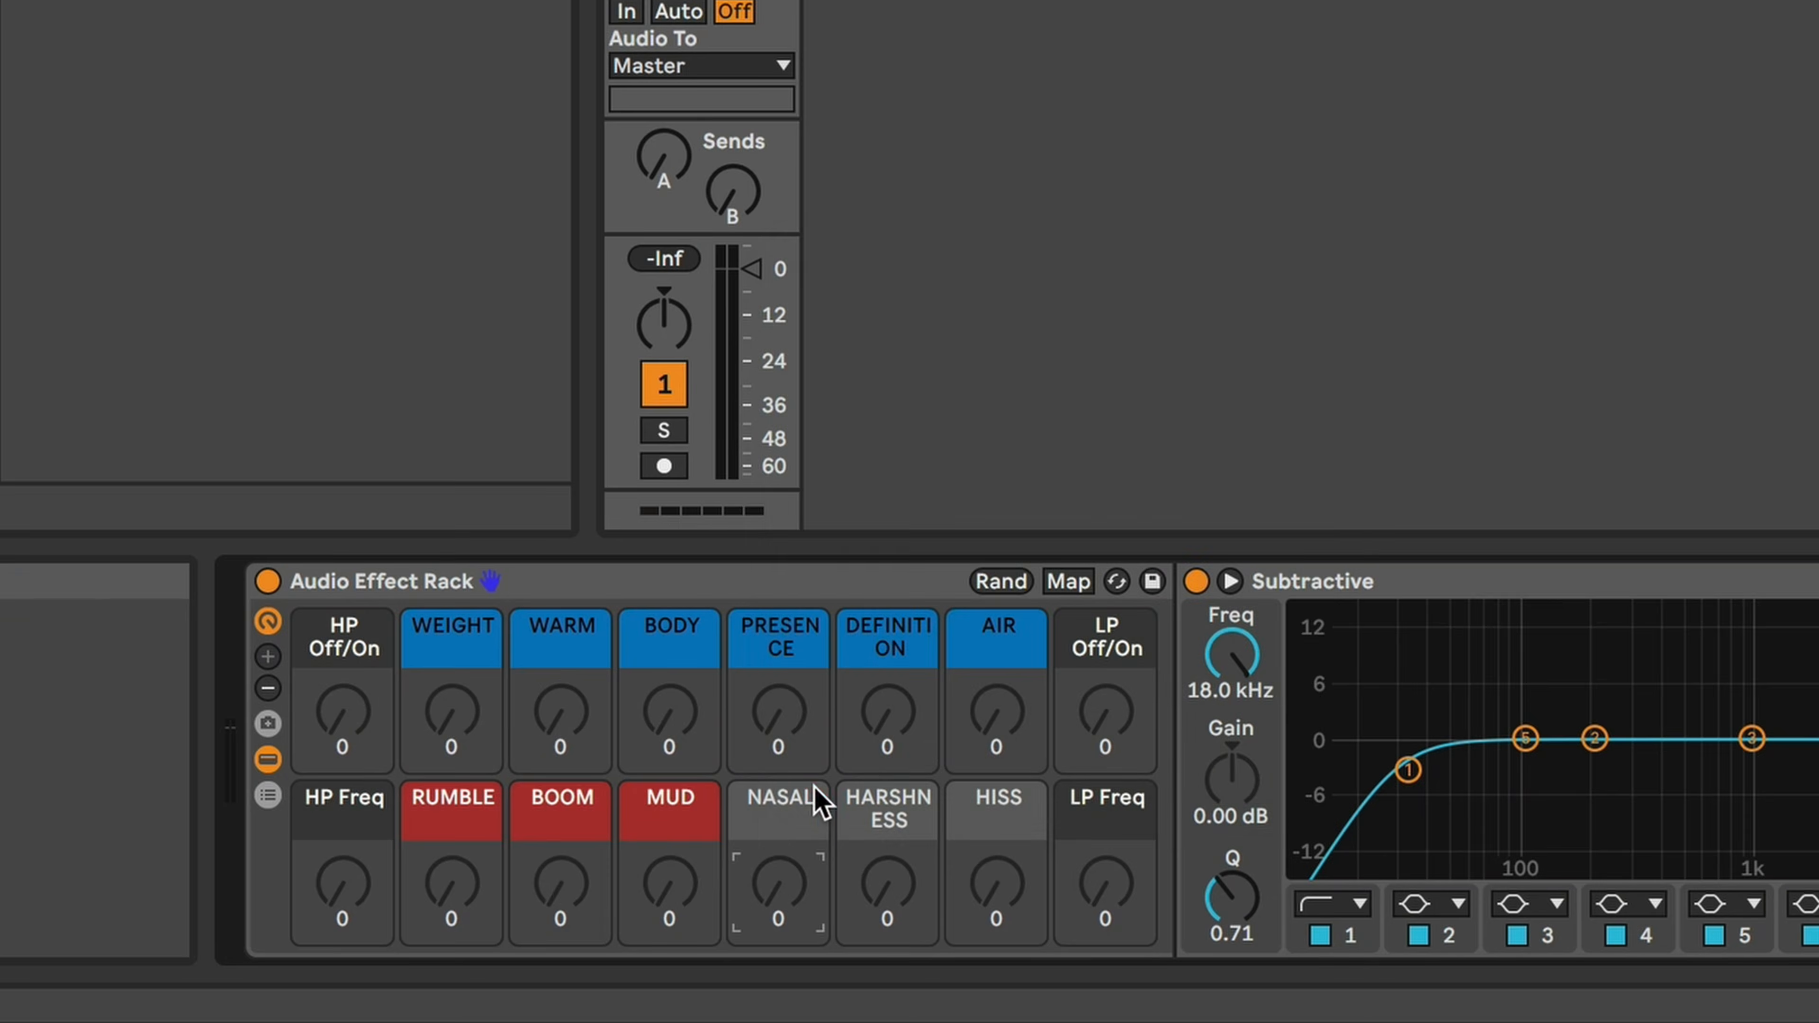
left_click(816, 800)
right_click(884, 814)
left_click(921, 791)
right_click(997, 809)
left_click(1009, 792)
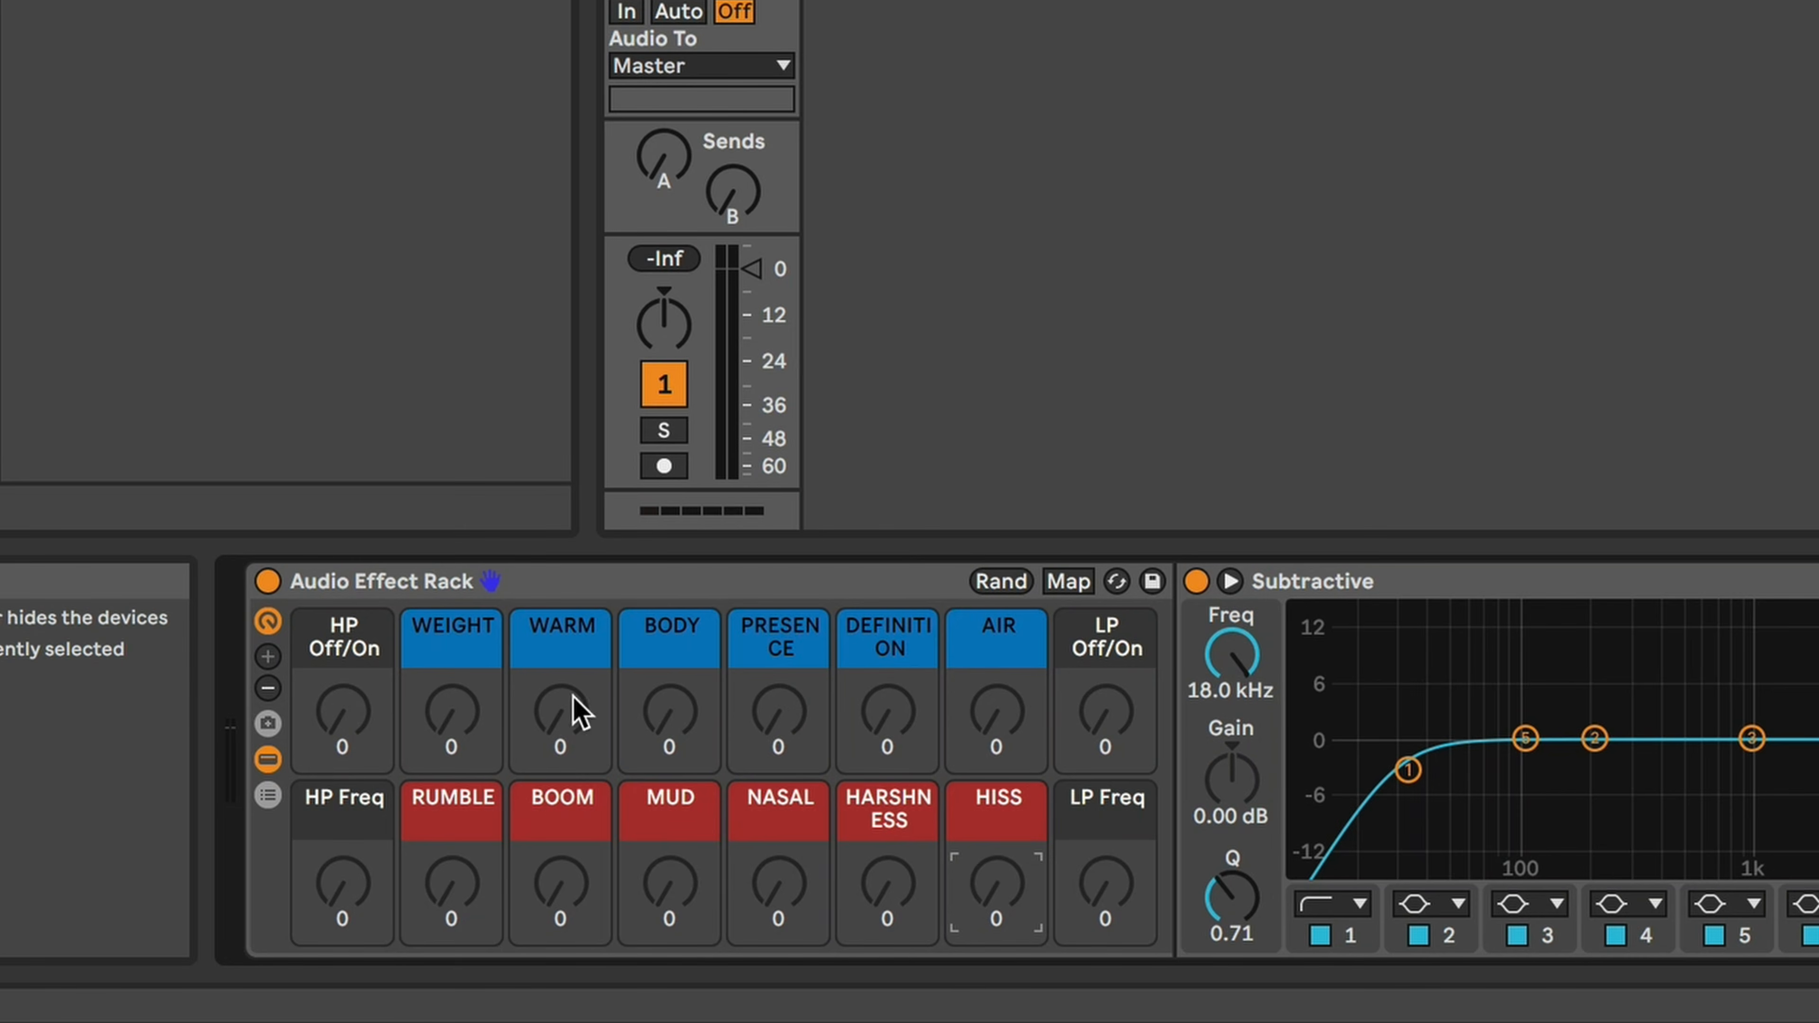
left_click(267, 759)
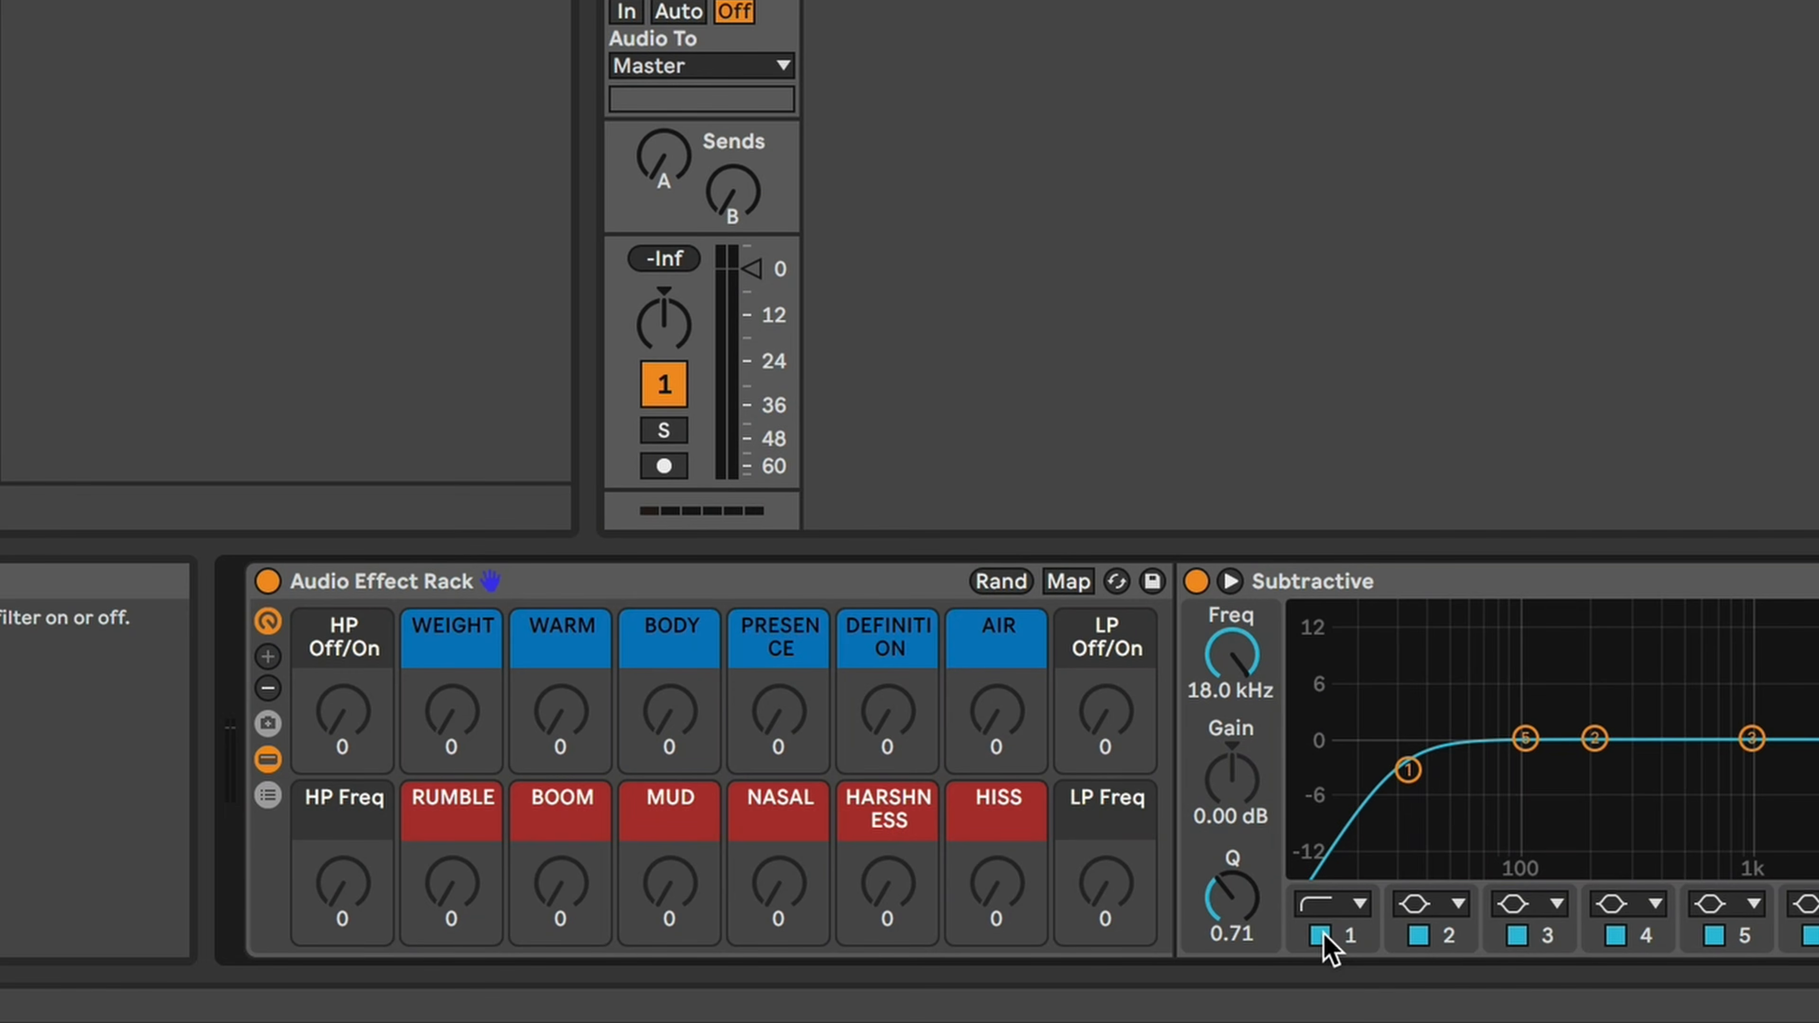
- Map the on/off switches of Subtractive bands 1 and 8 to HP Off/On and LP Off/On, and set both macros to 127
left_click(1323, 936)
left_click(1324, 937)
left_click(1324, 937)
left_click(1324, 937)
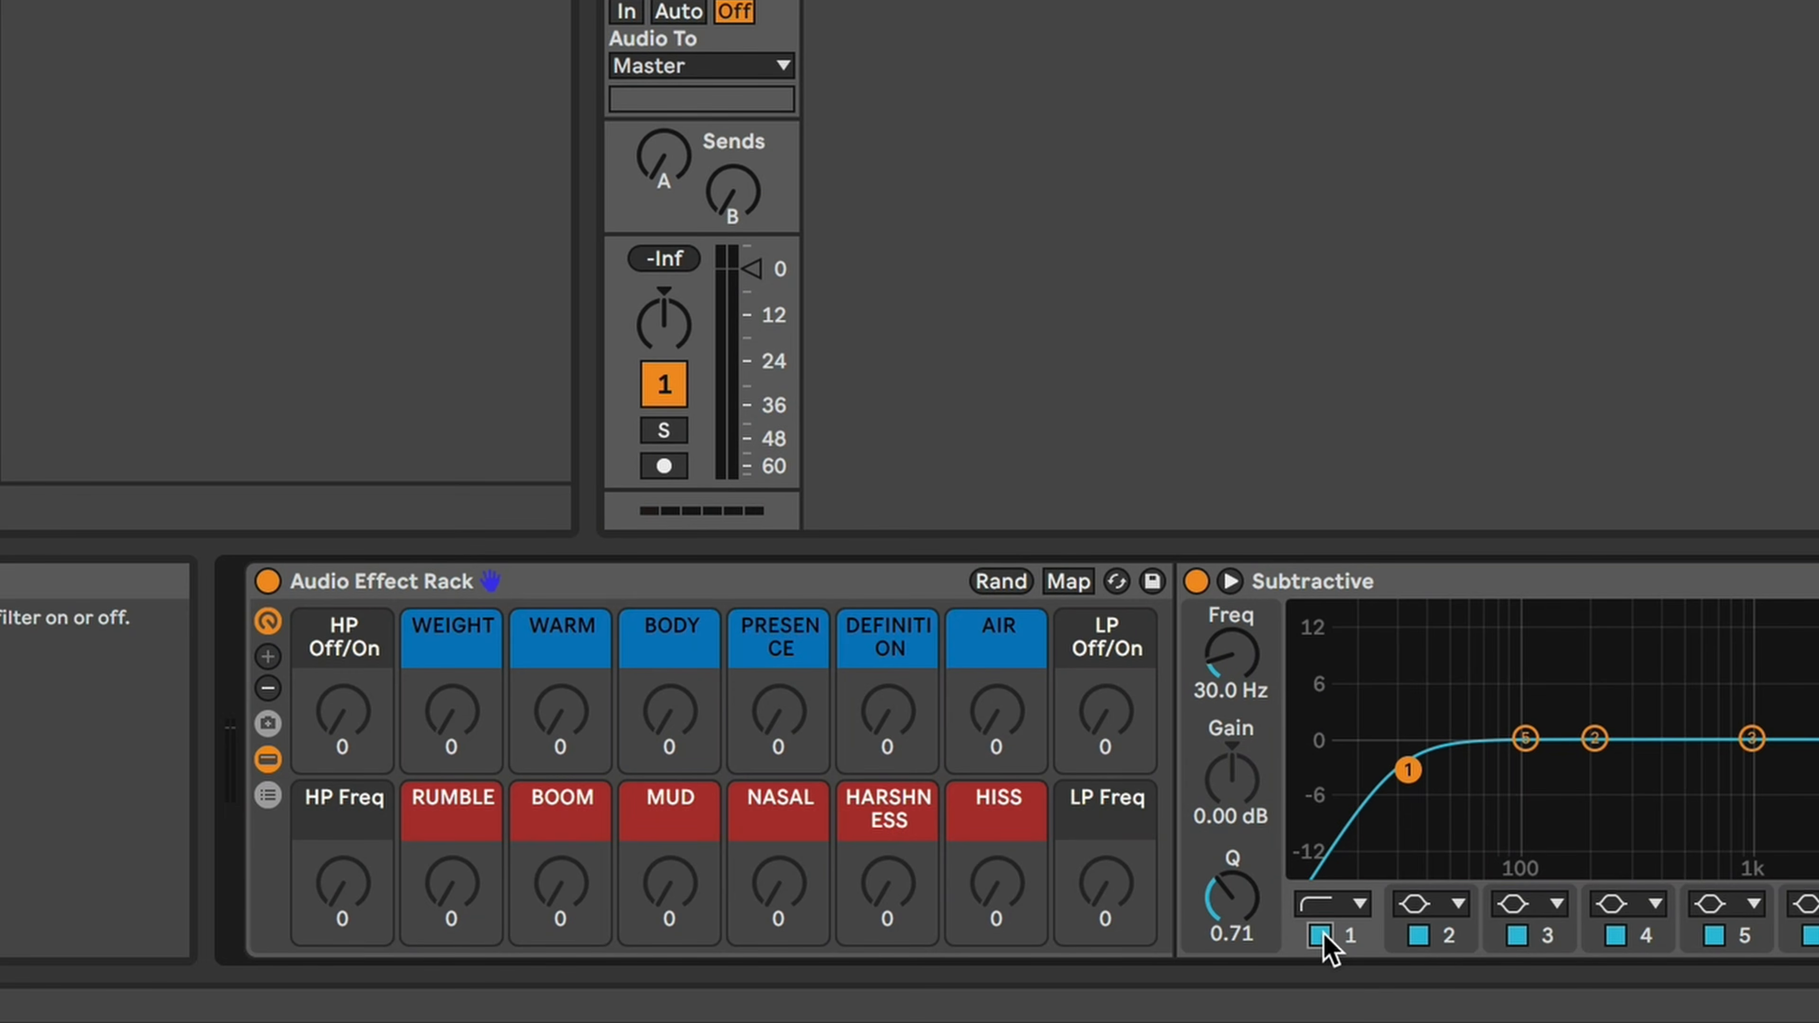
right_click(1323, 935)
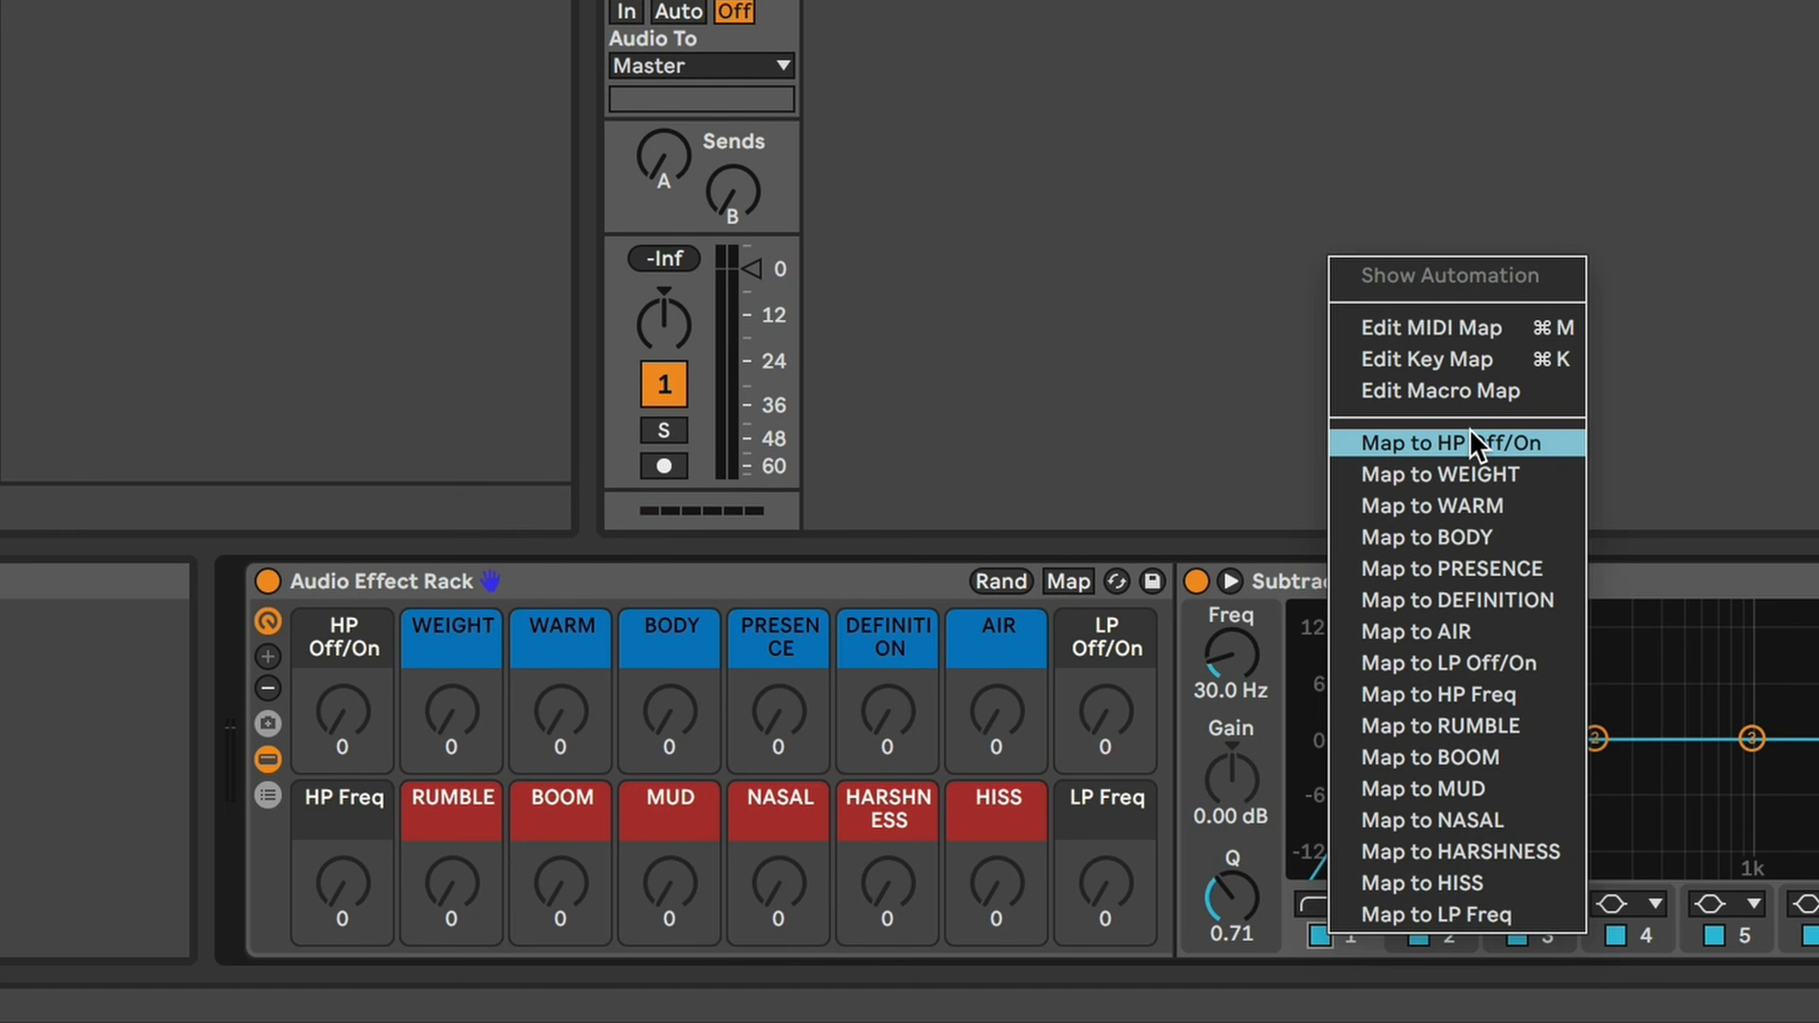
left_click(1471, 435)
left_click_drag(345, 711, 344, 645)
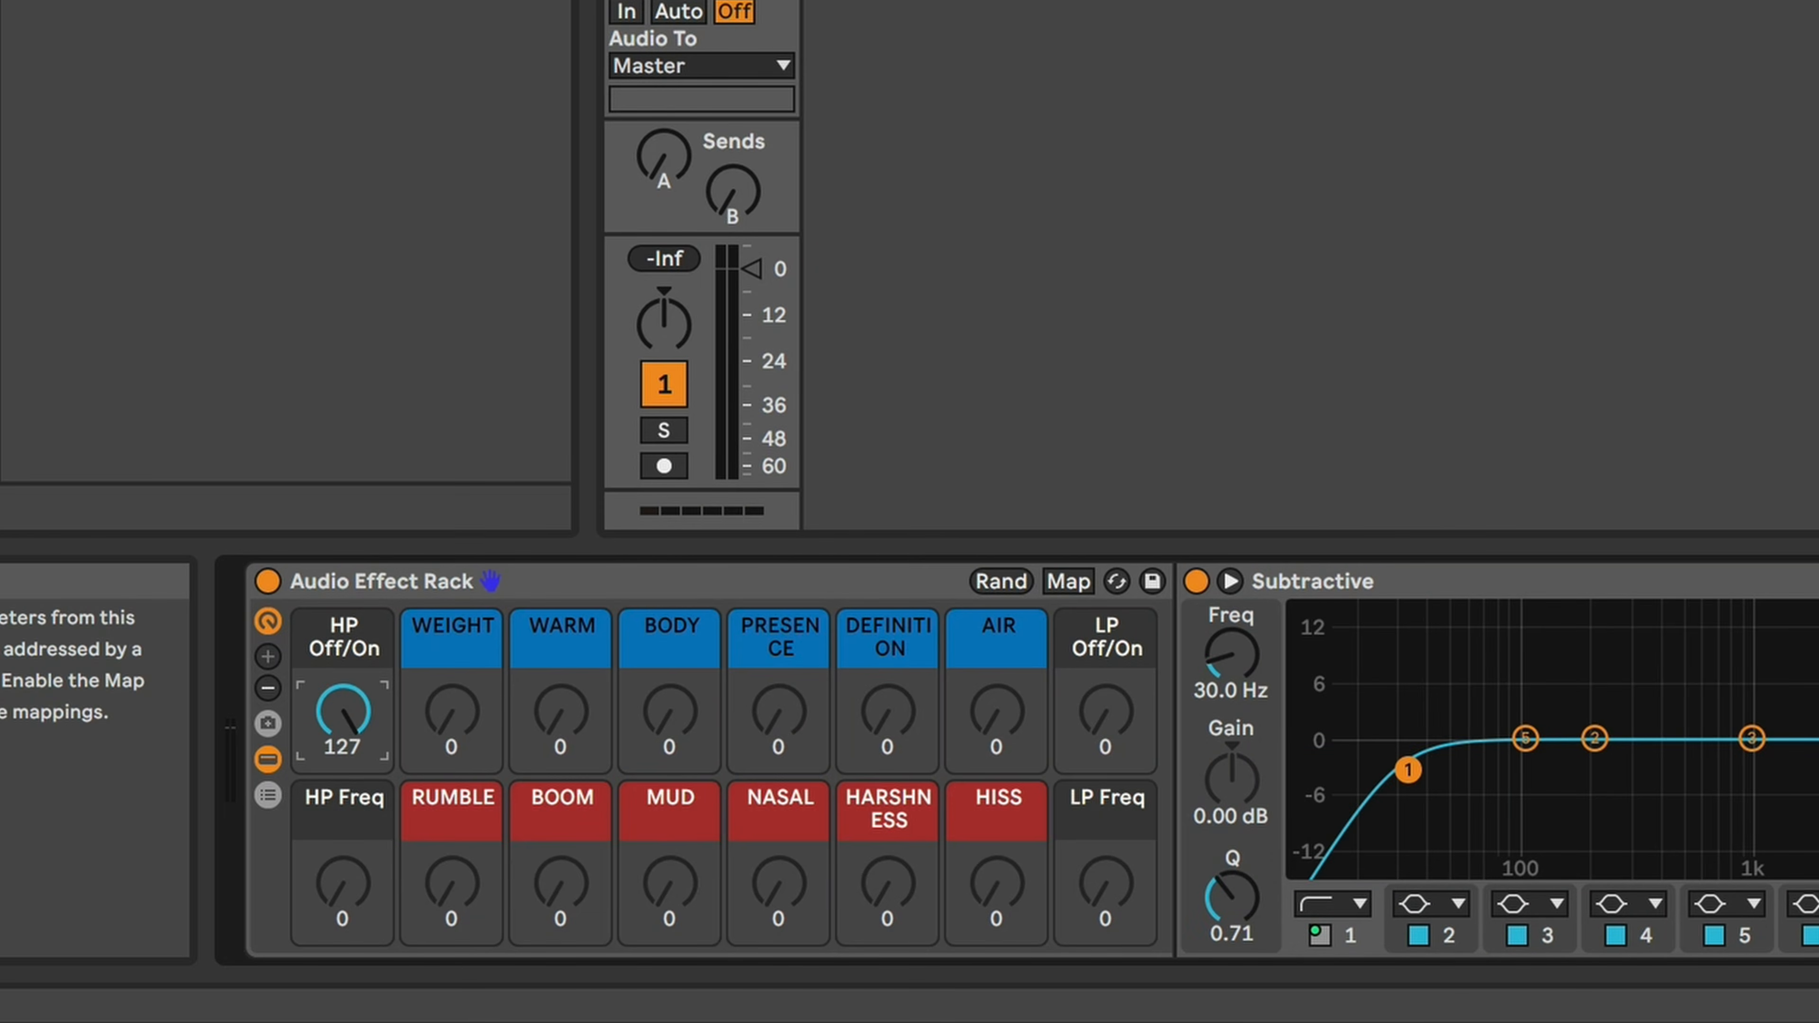
left_click_drag(343, 710, 344, 759)
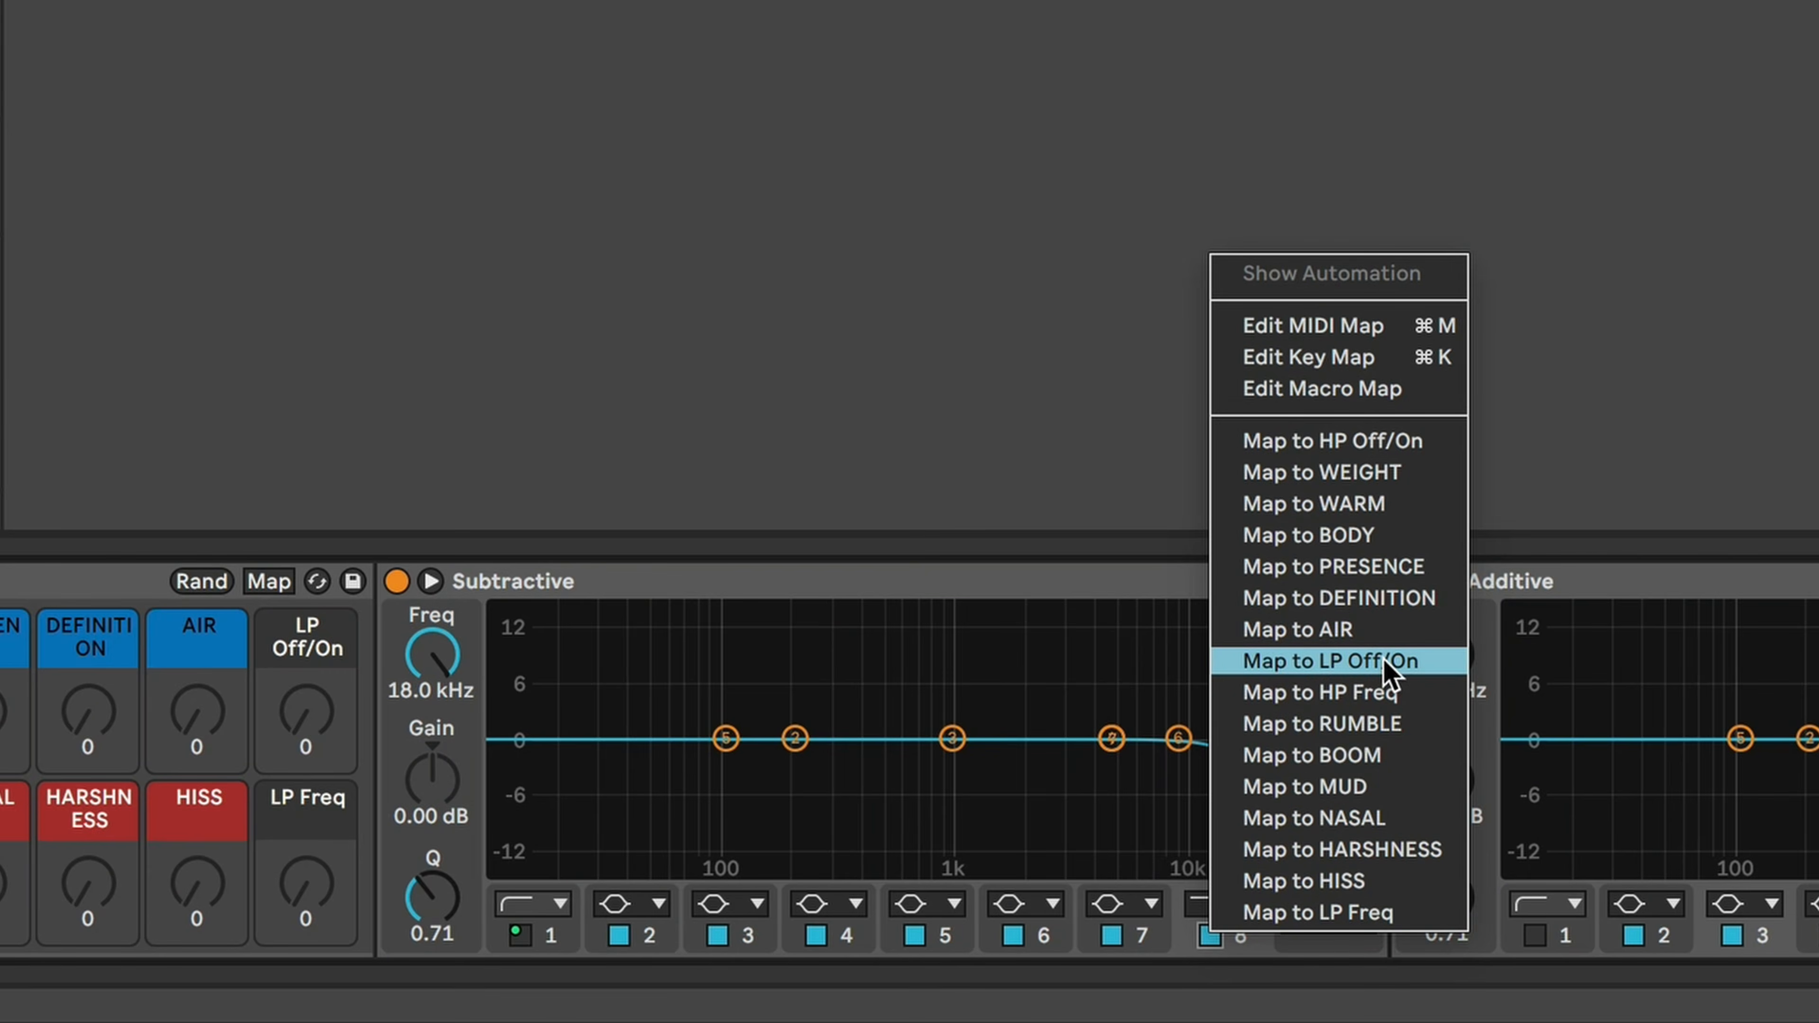
left_click(1329, 661)
mouse_move(319, 713)
left_mouse_down()
mouse_move(319, 760)
mouse_move(318, 713)
left_mouse_up()
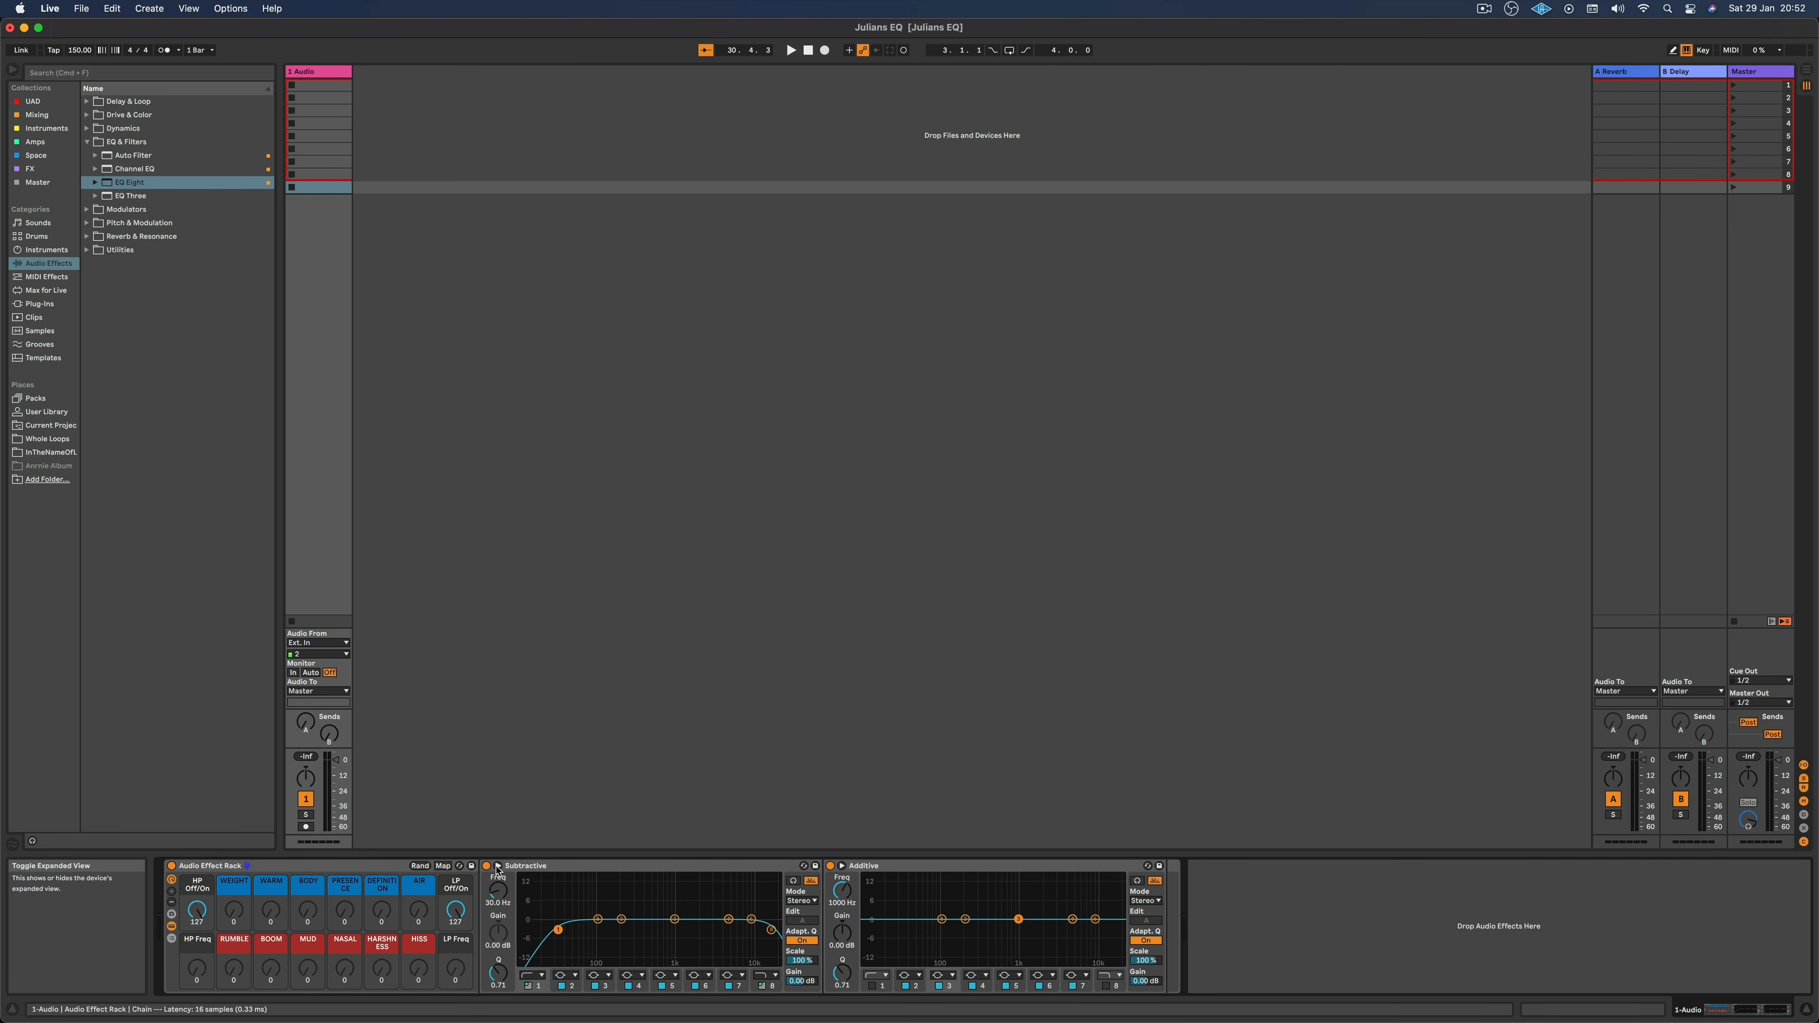
- Map the frequencies of Subtractive bands 1 and 8 to HP Freq and LP Freq, and set those macros to 10.0 Hz and 22.0 kHz
left_click(498, 866)
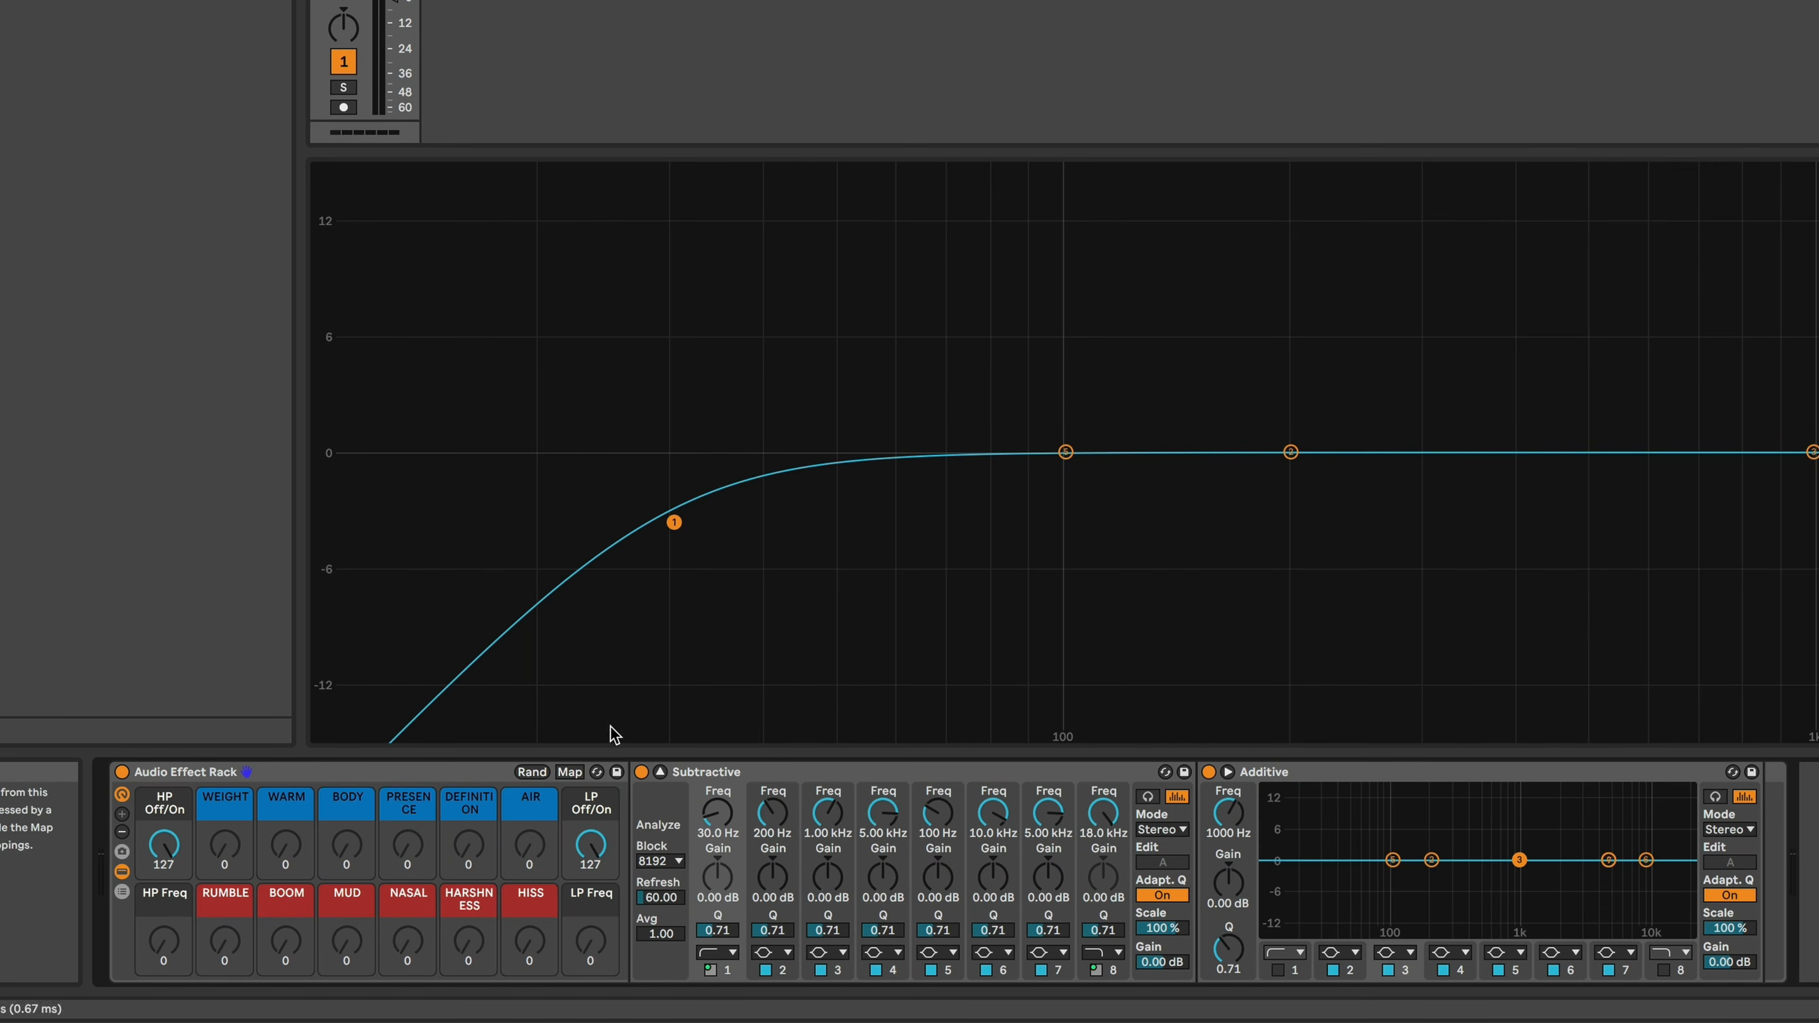
right_click(713, 811)
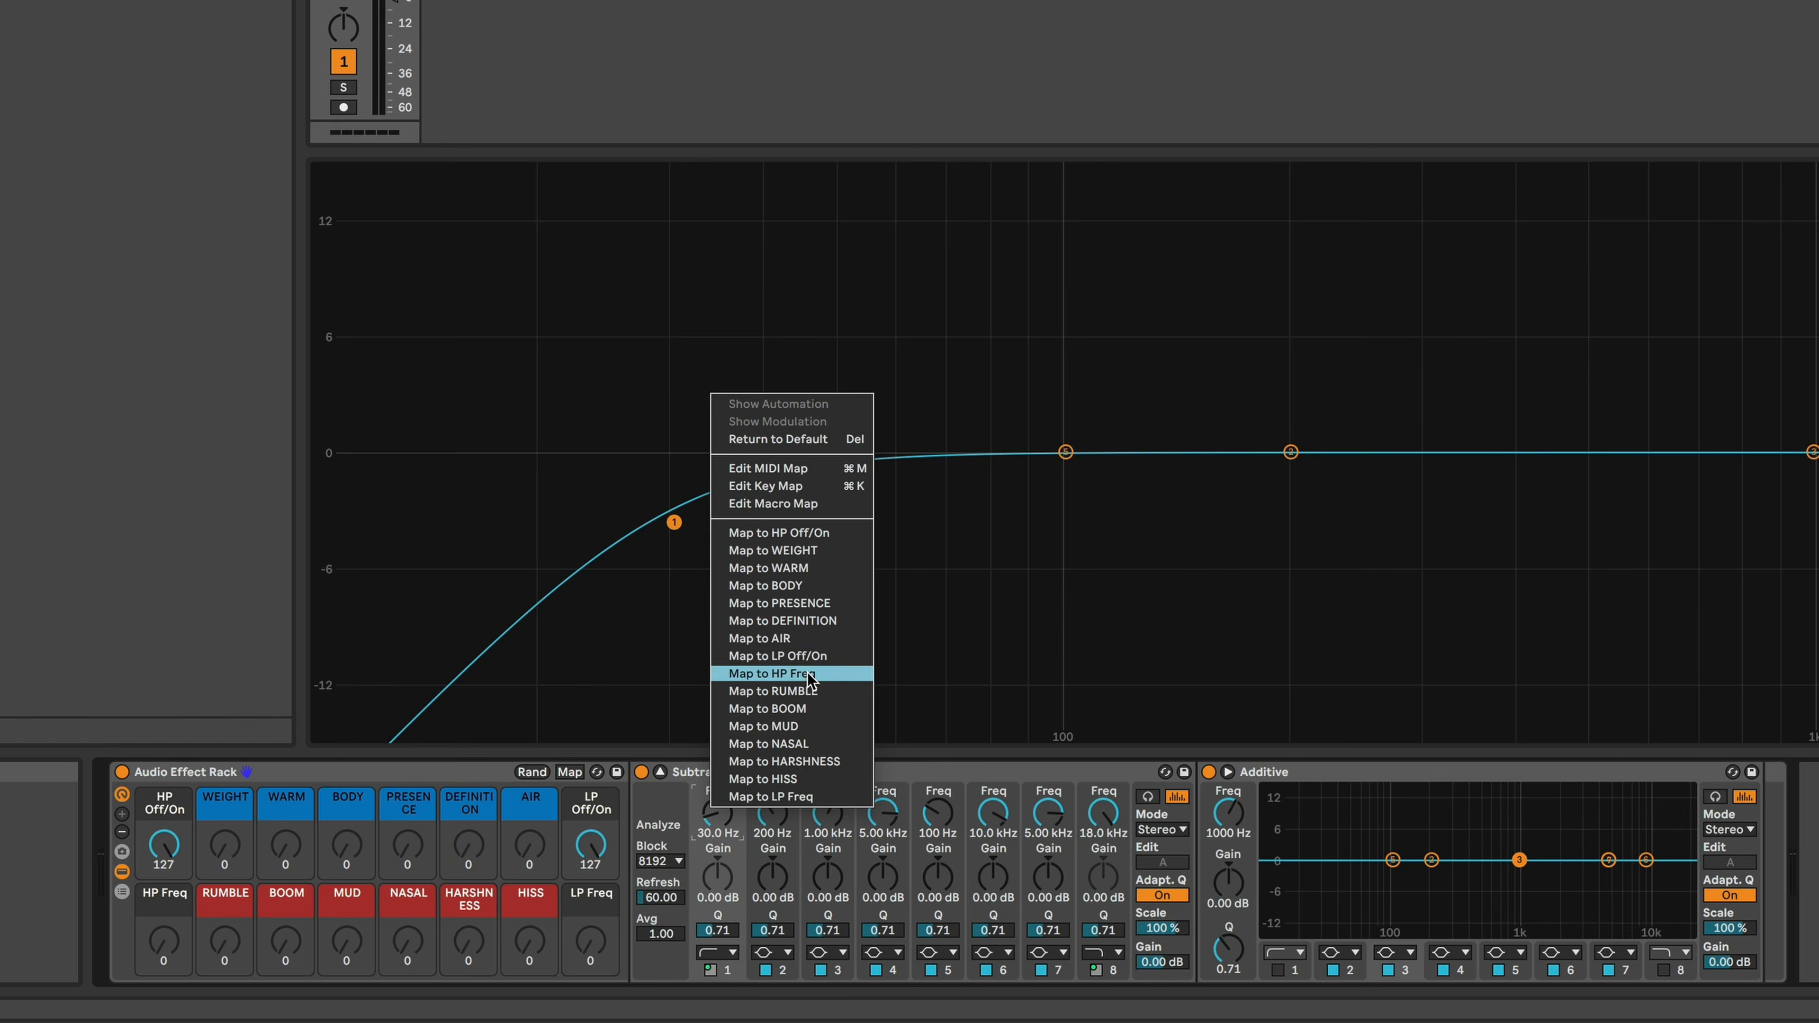
left_click(809, 680)
right_click(1099, 813)
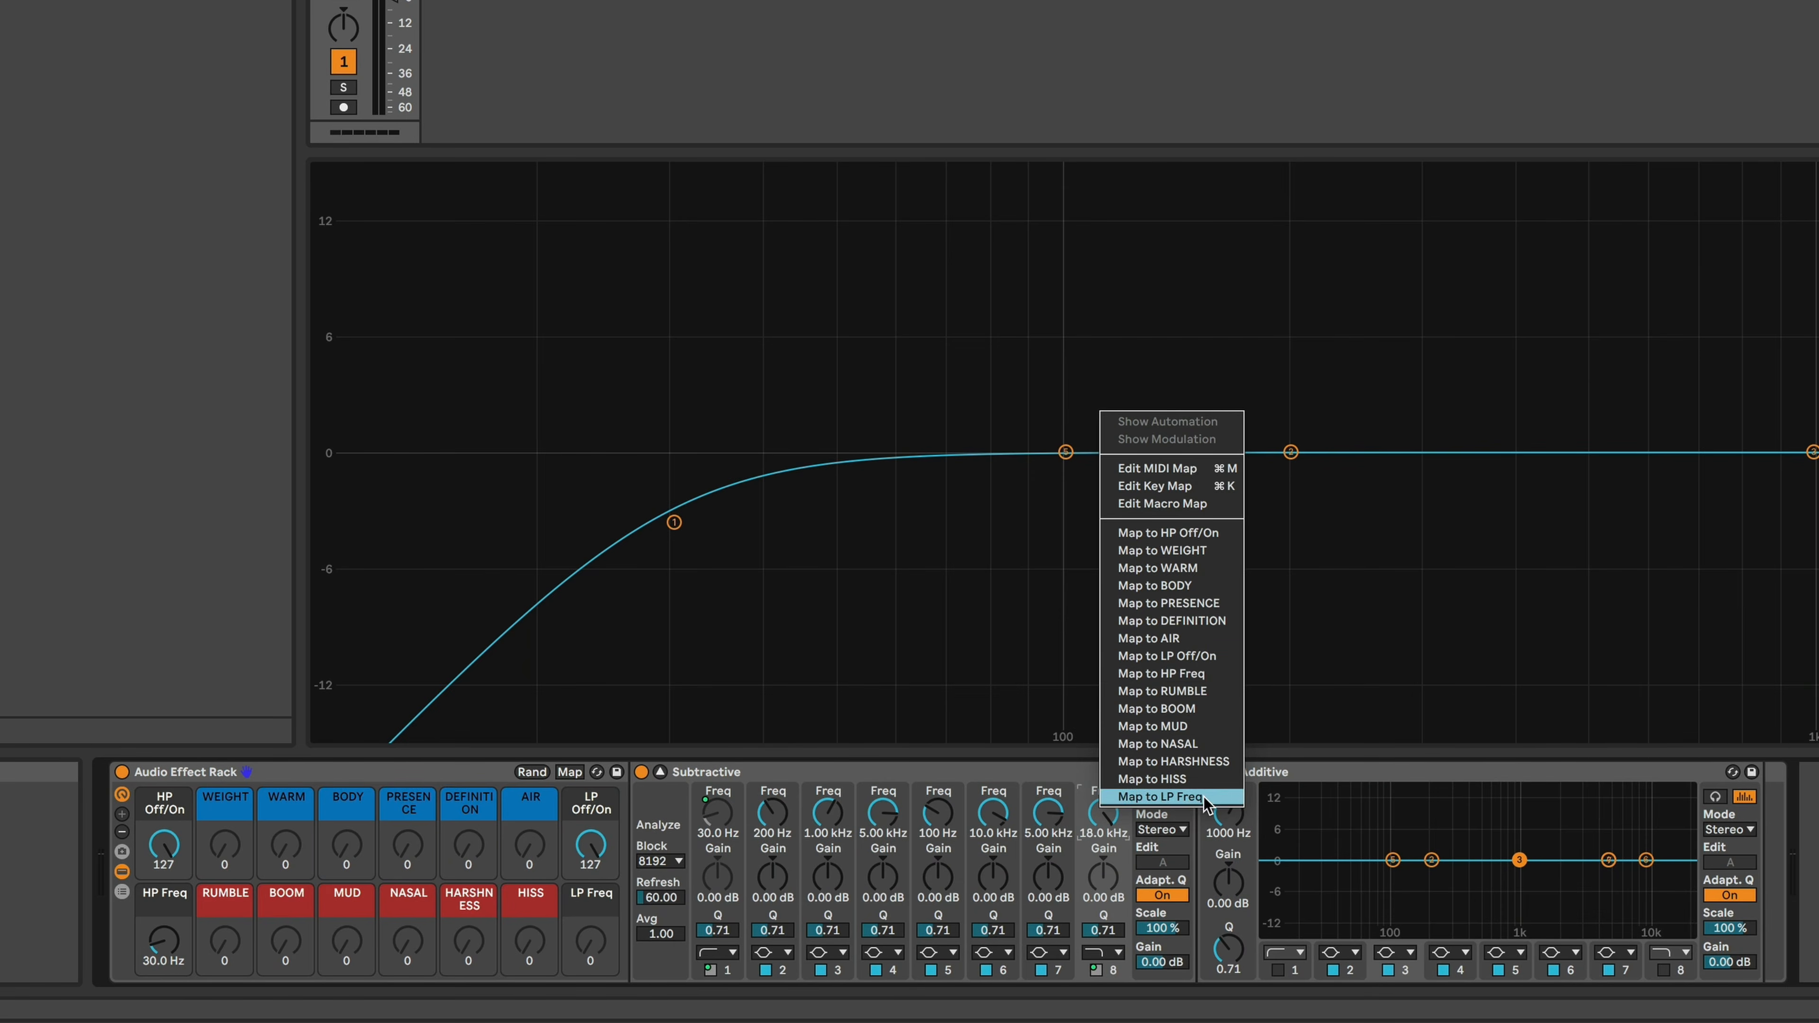
left_click(1174, 796)
mouse_move(164, 940)
left_mouse_down()
mouse_move(164, 896)
mouse_move(163, 963)
left_mouse_up()
mouse_move(611, 953)
left_mouse_down()
mouse_move(611, 1003)
mouse_move(611, 917)
left_mouse_up()
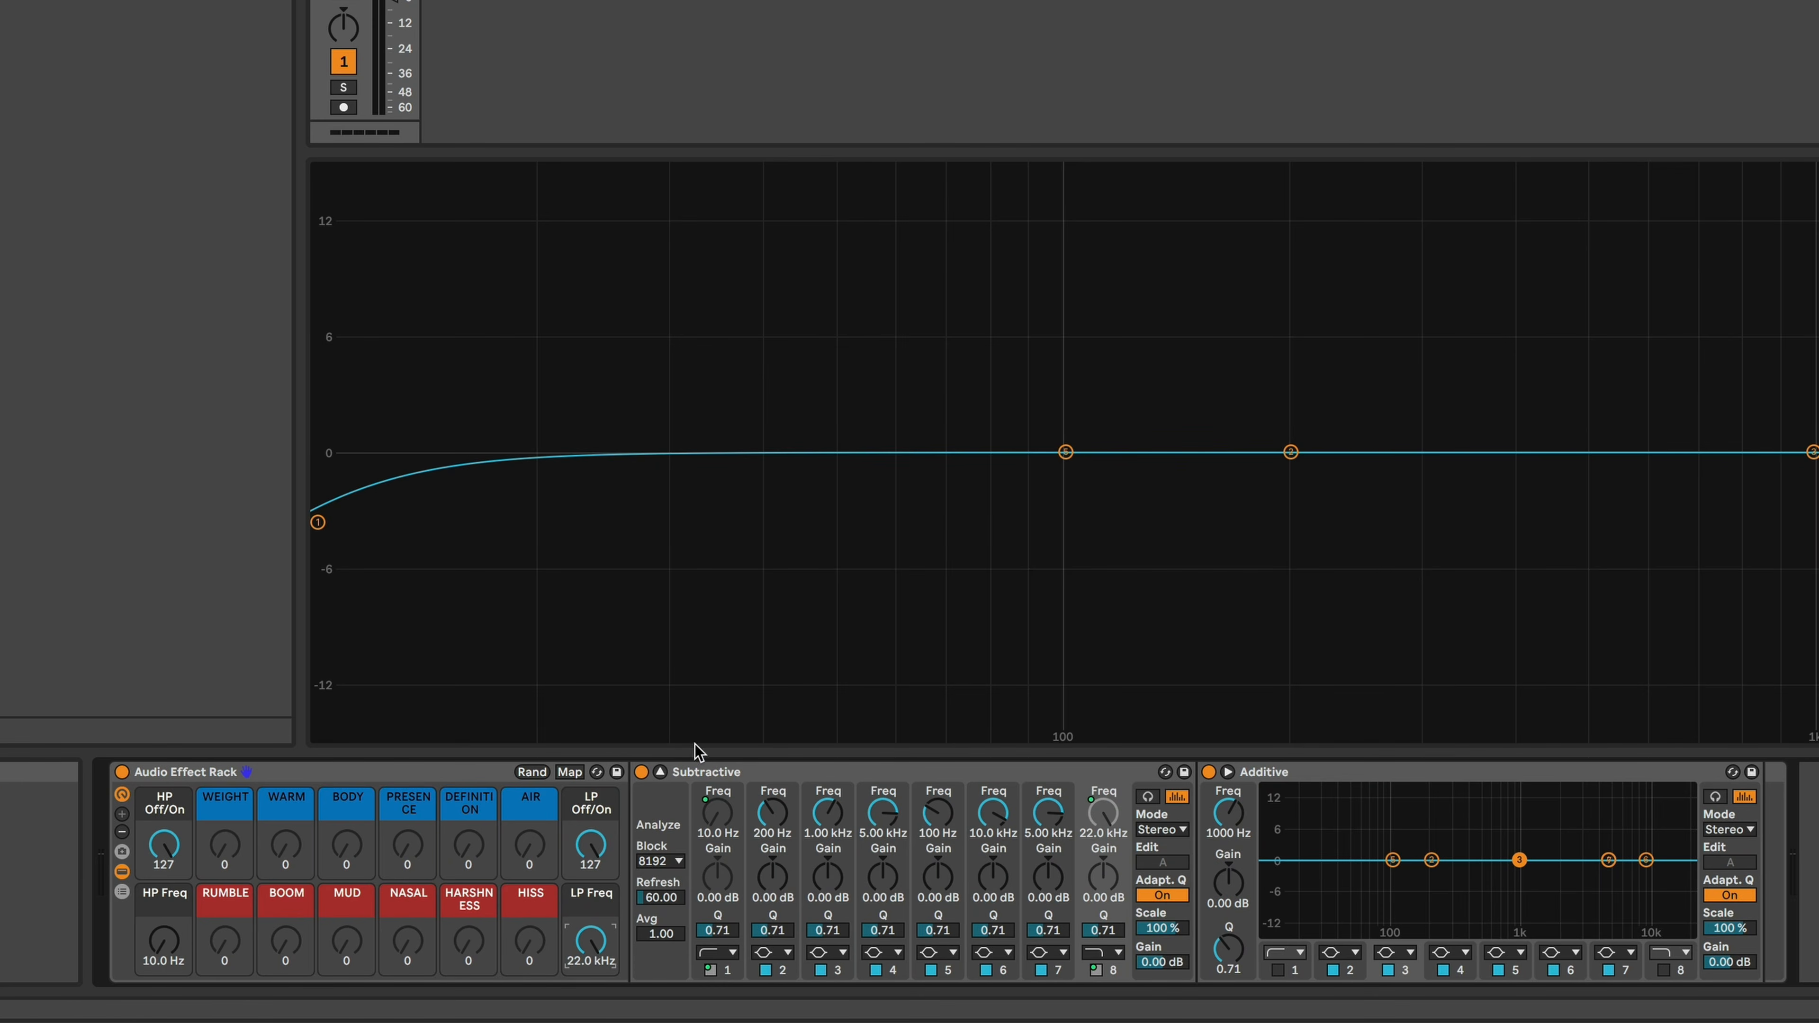
- Map the gains of Subtractive bands 2, 3 and 4 to the RUMBLE, BOOM and MUD macros respectively
right_click(774, 883)
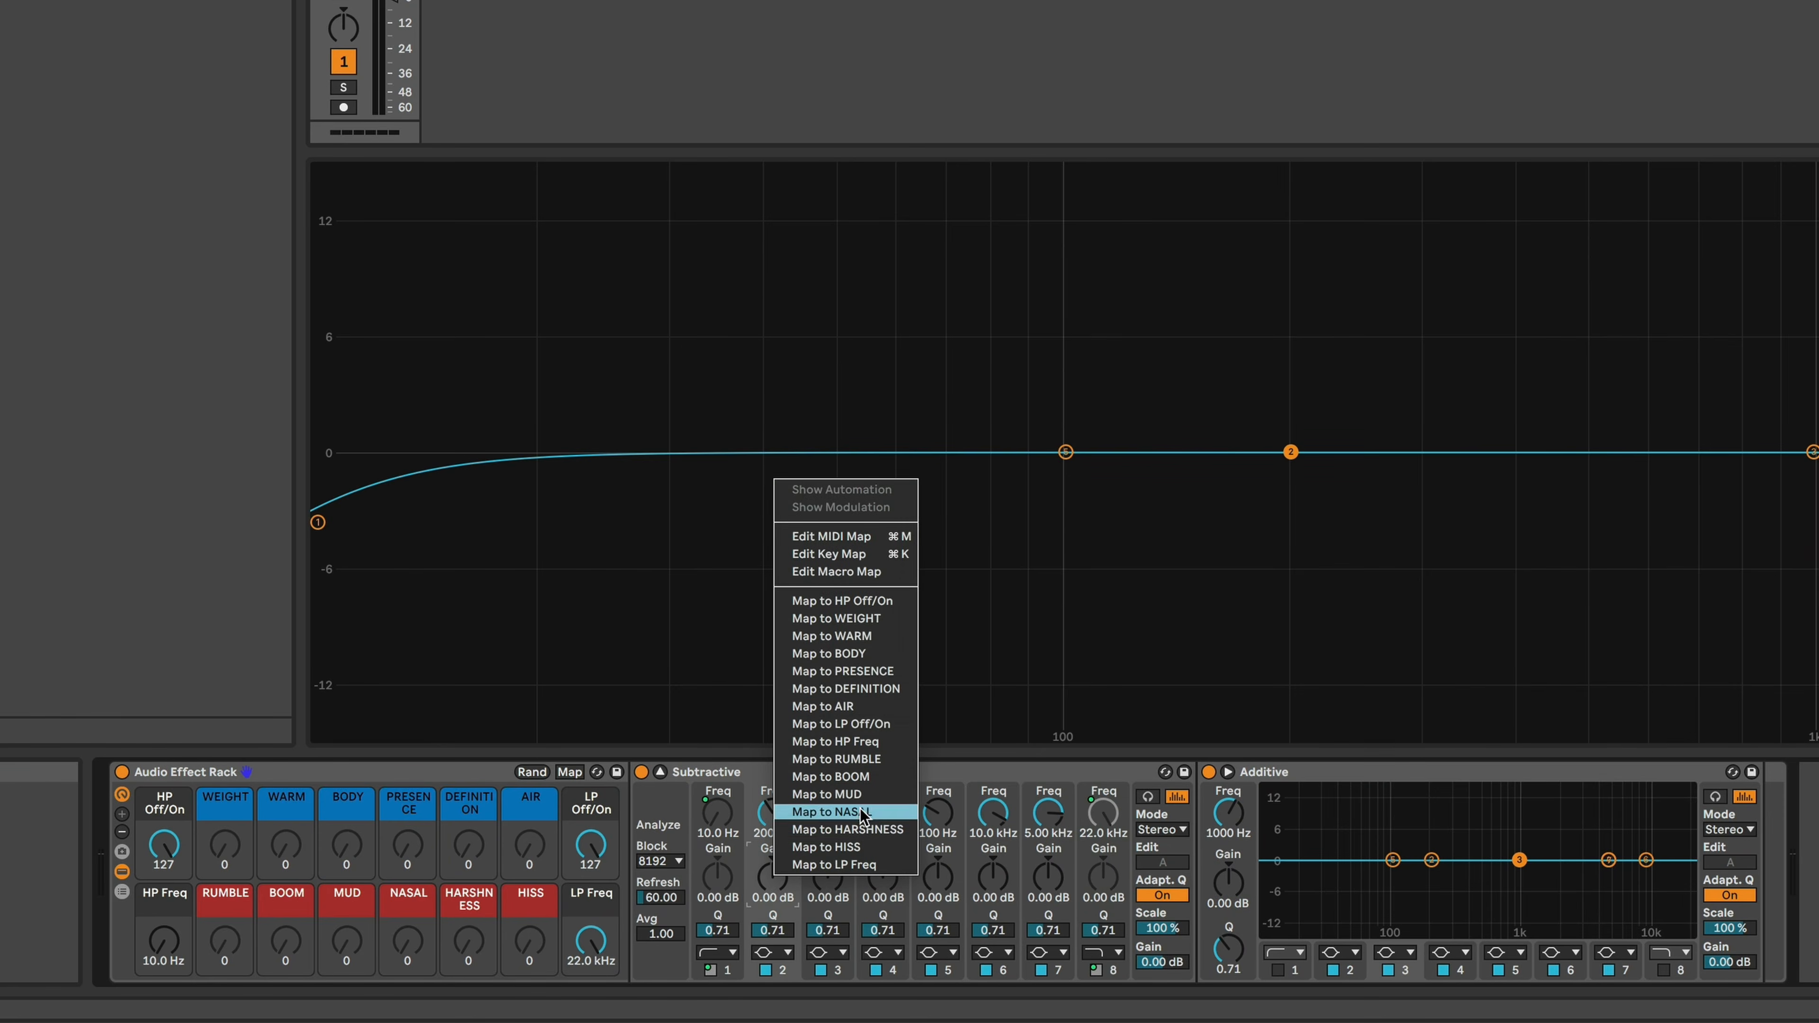
left_click(873, 759)
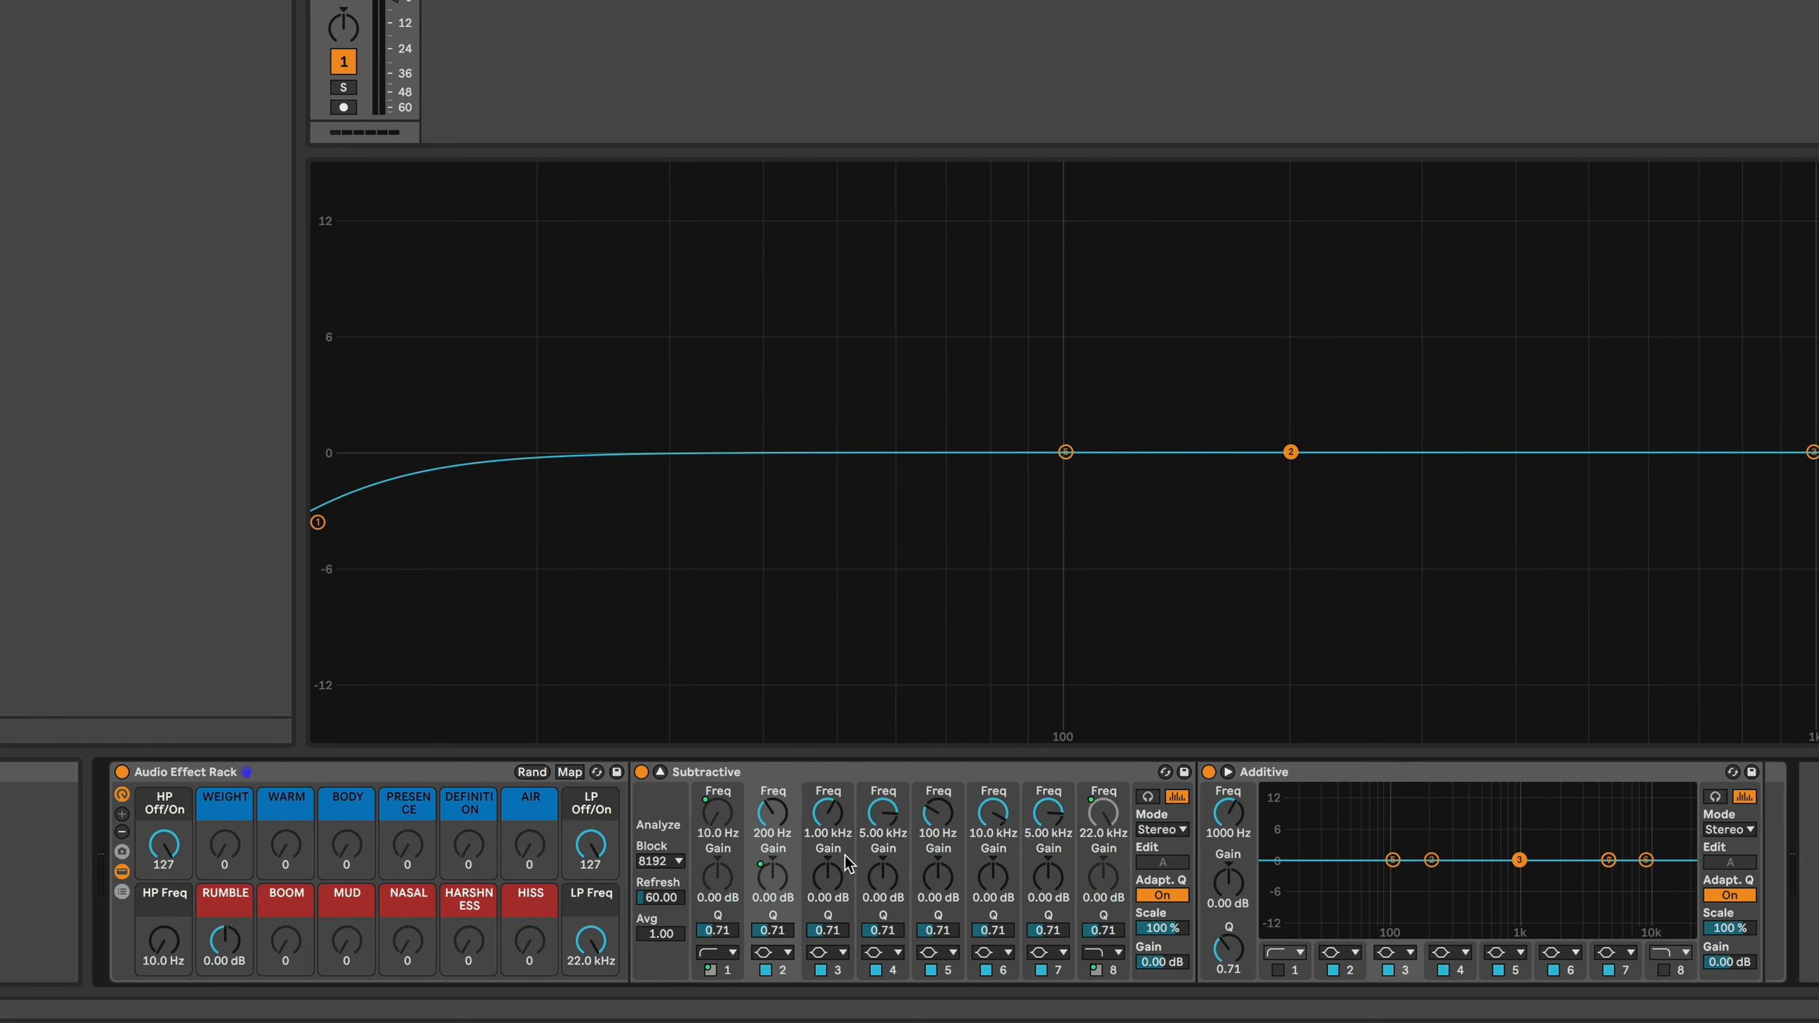
right_click(834, 875)
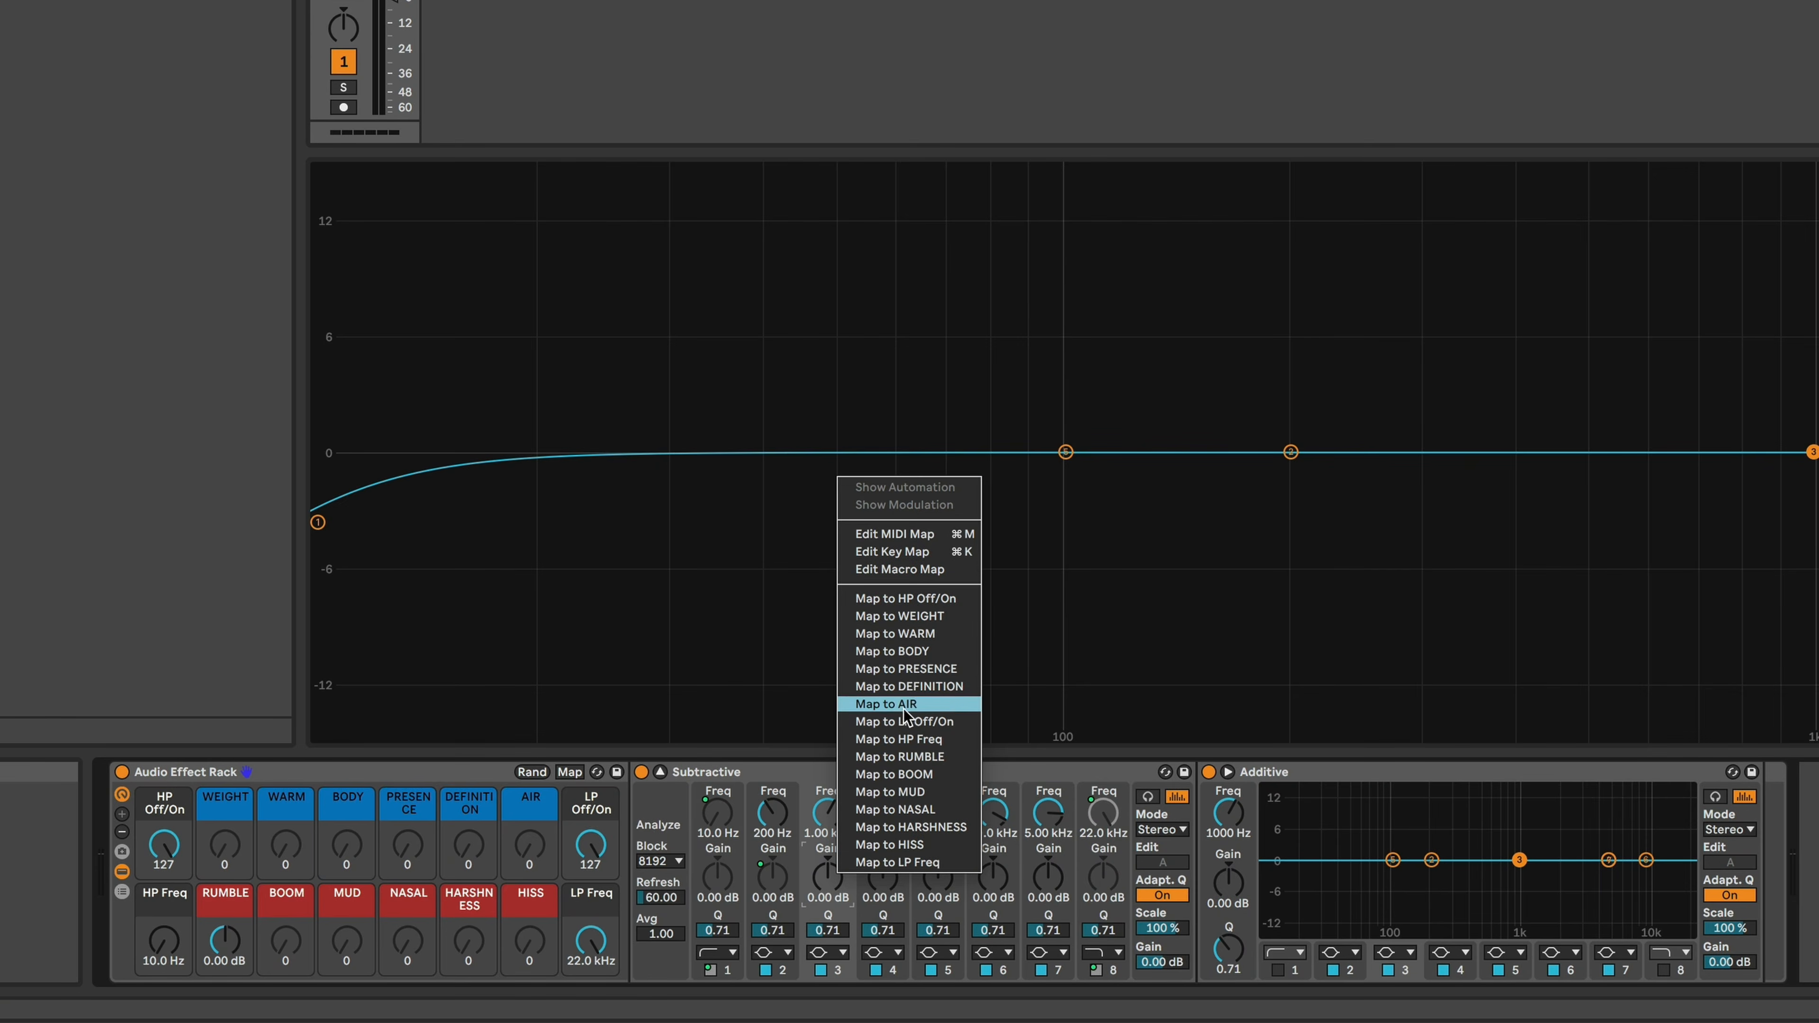
left_click(951, 774)
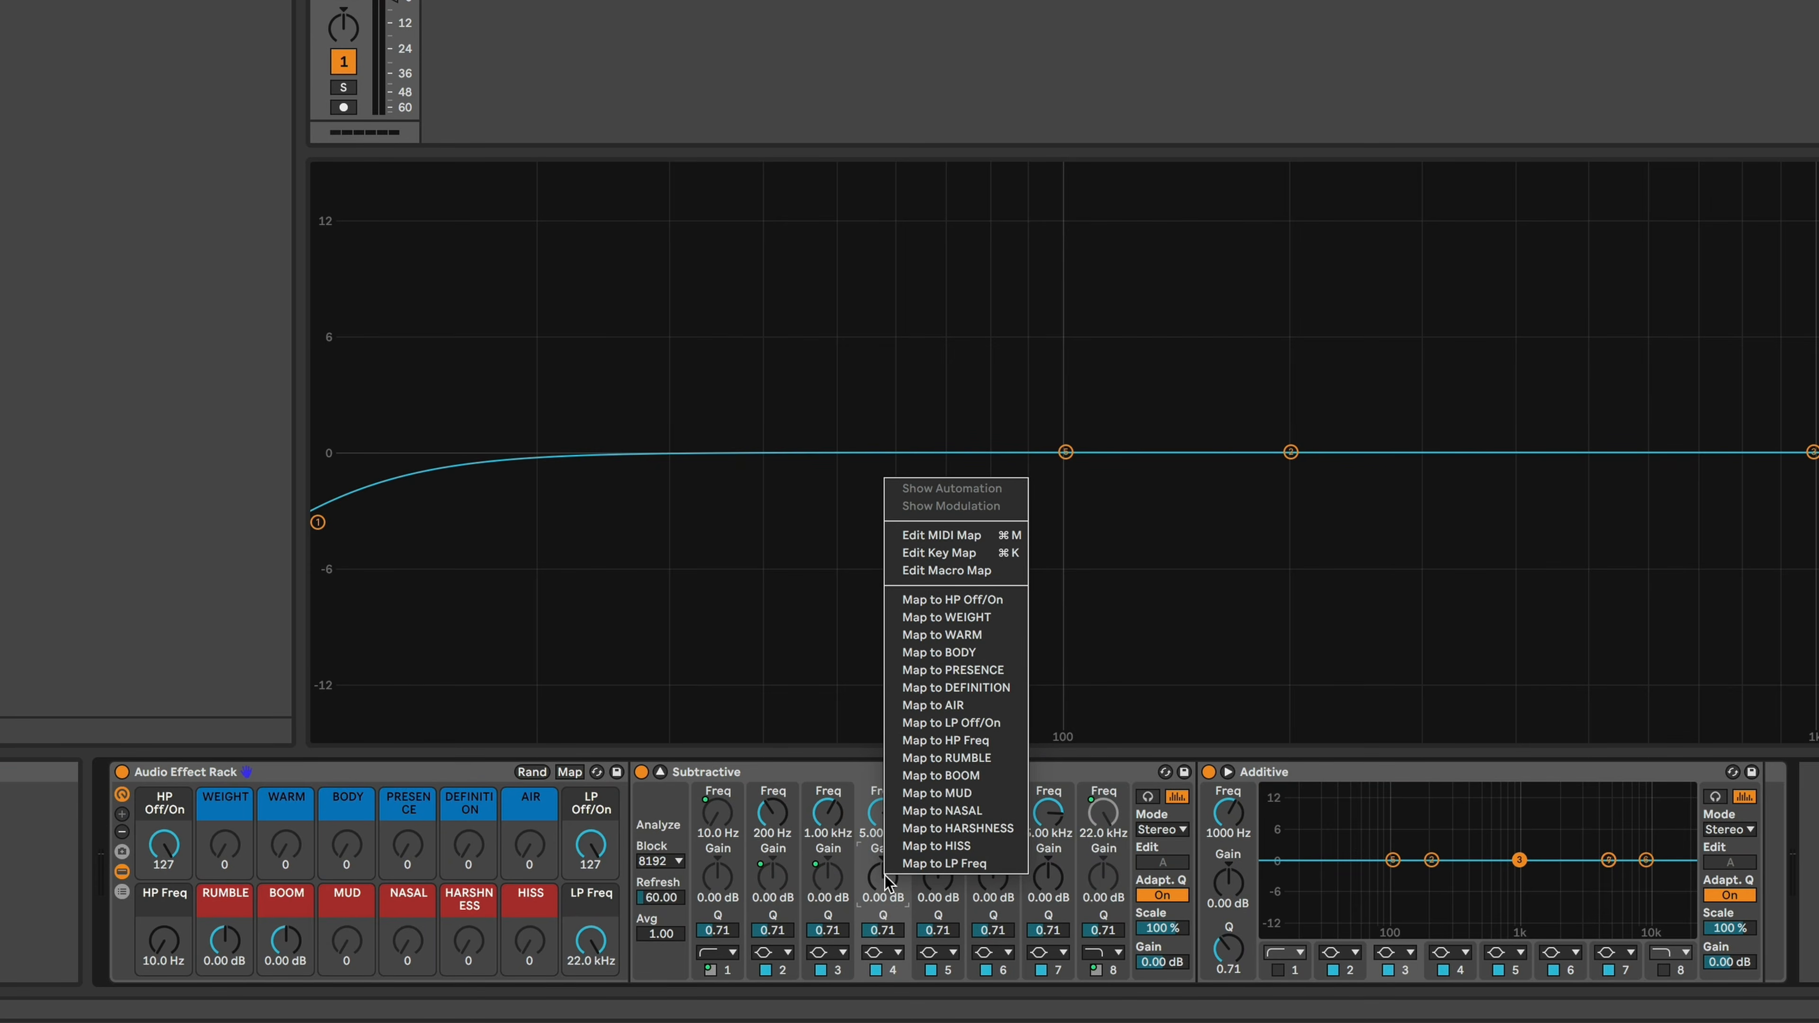
left_click(981, 794)
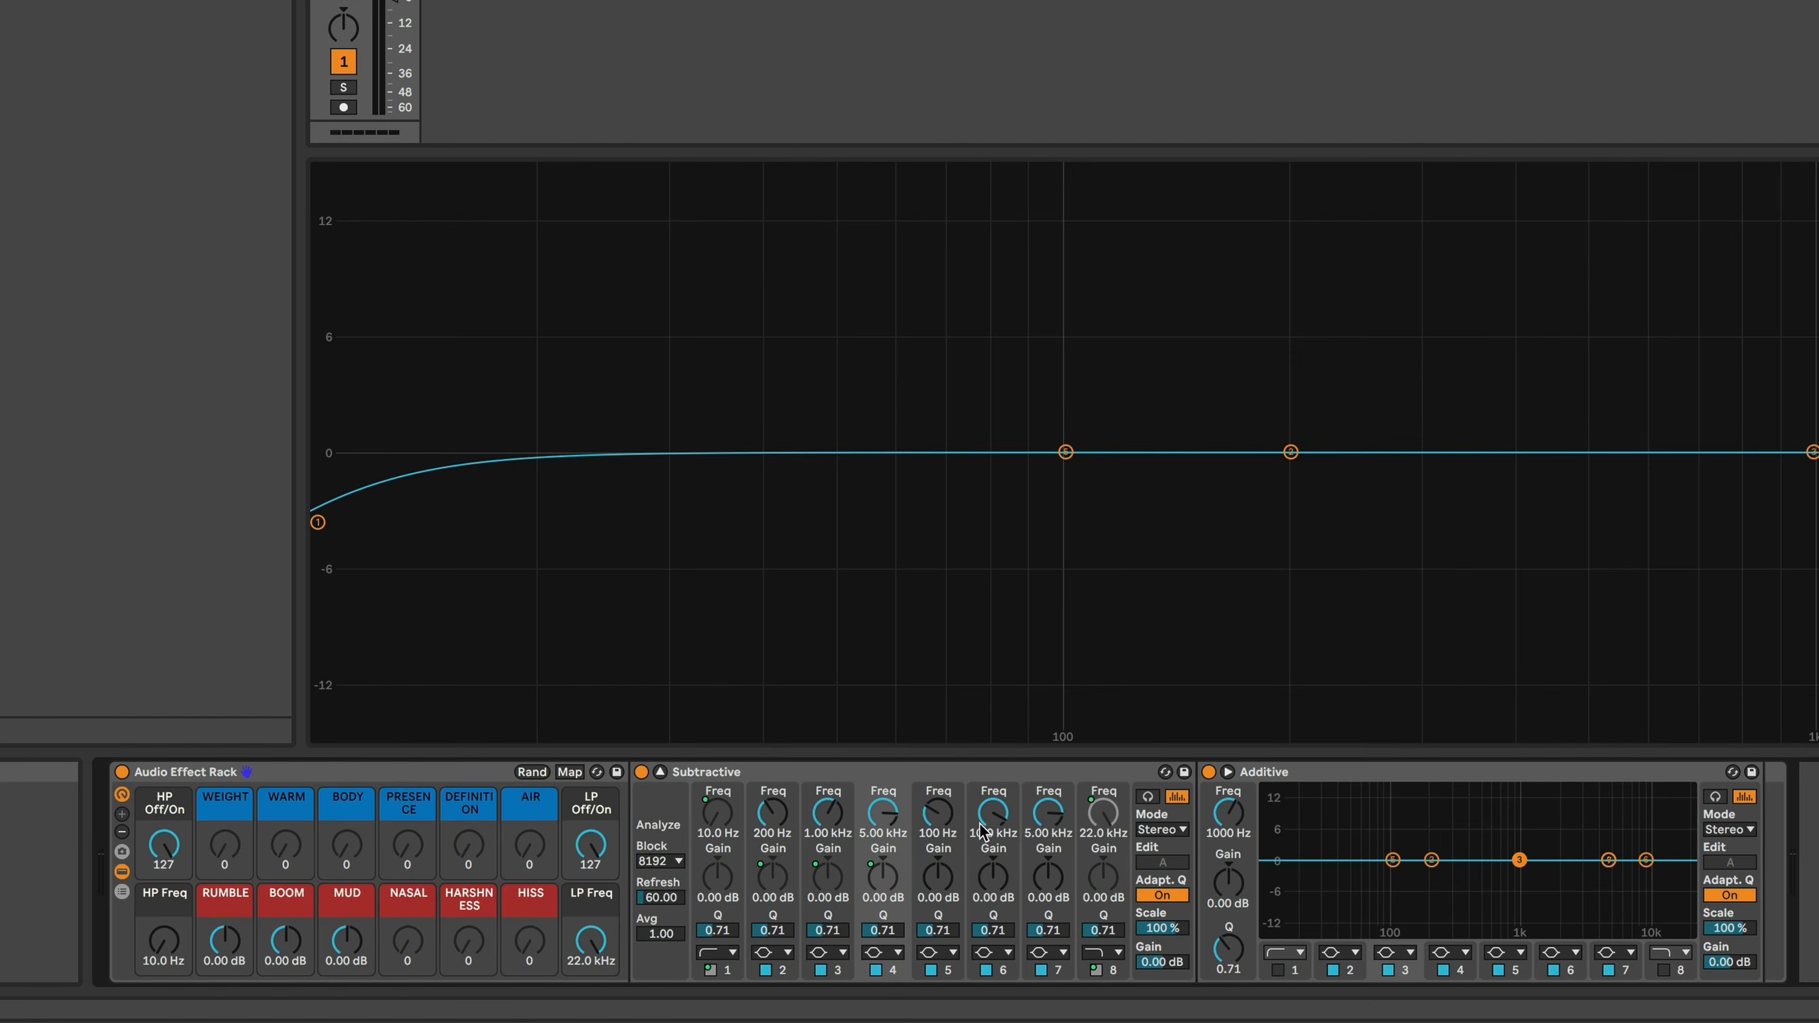
- Map the gains of Subtractive bands 5, 6 and 7 to the NASAL, HARSHNESS and HISS macros respectively
right_click(952, 882)
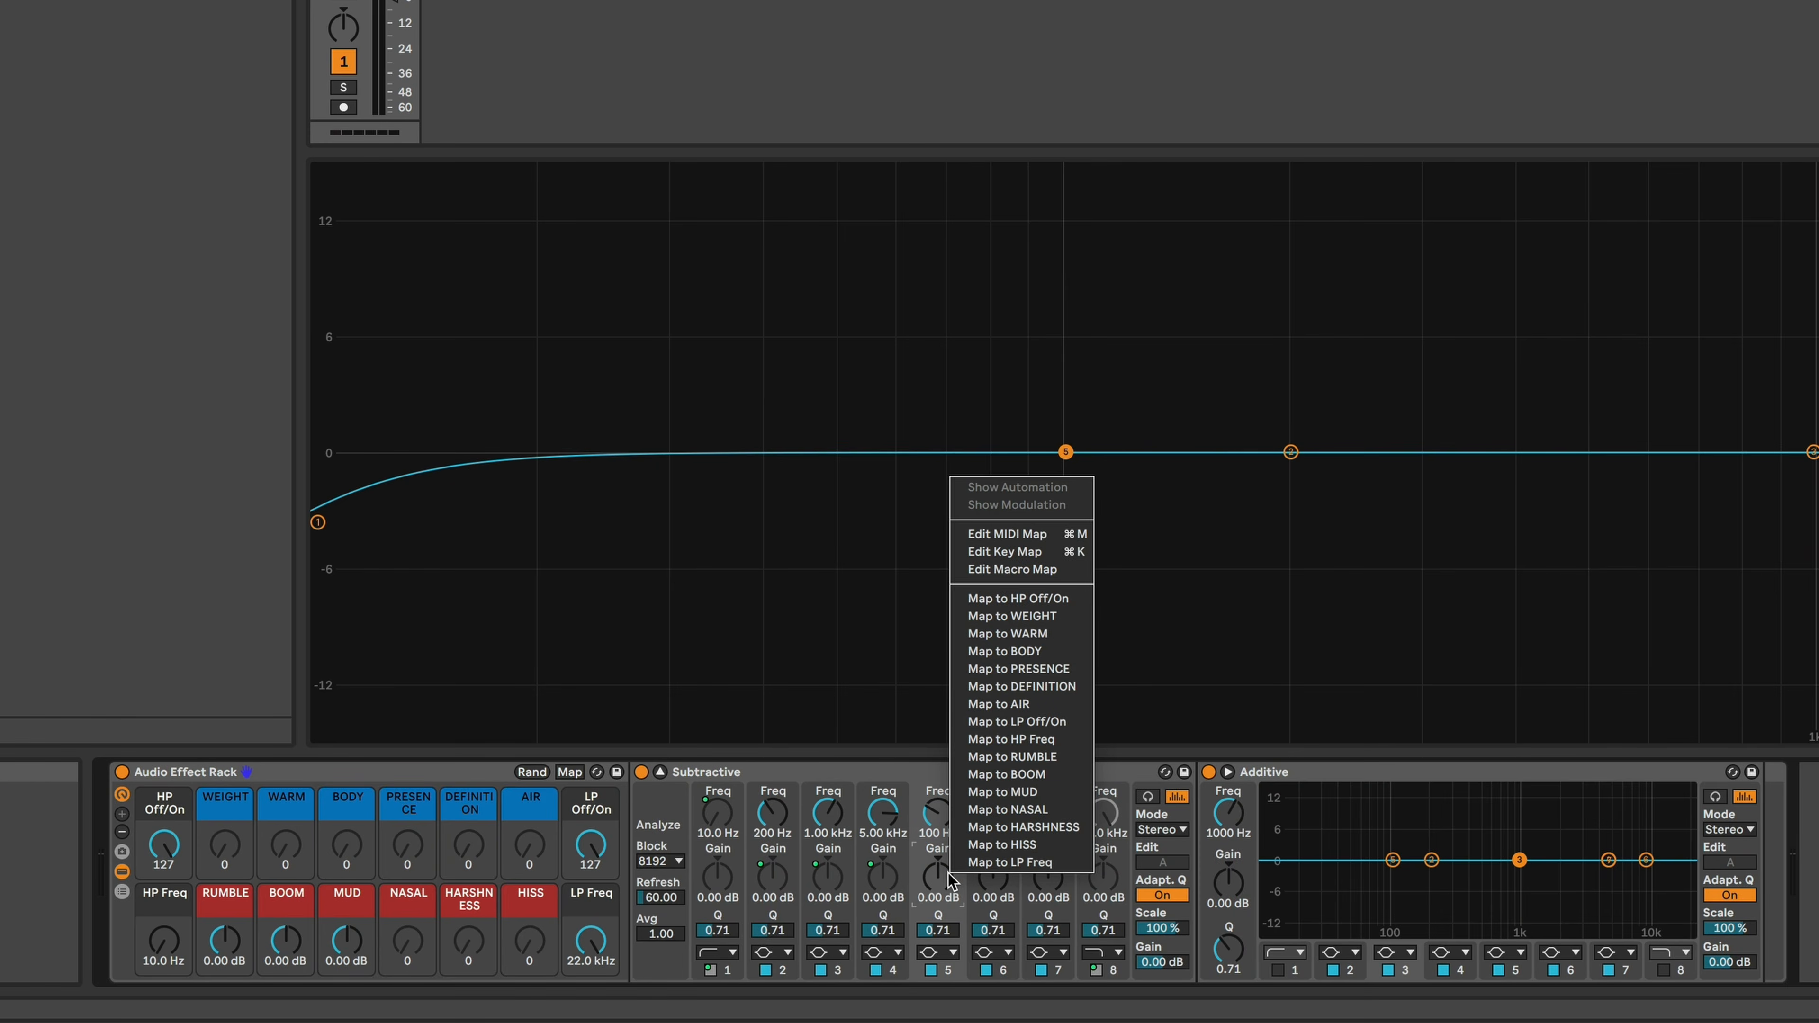
left_click(1029, 810)
right_click(997, 876)
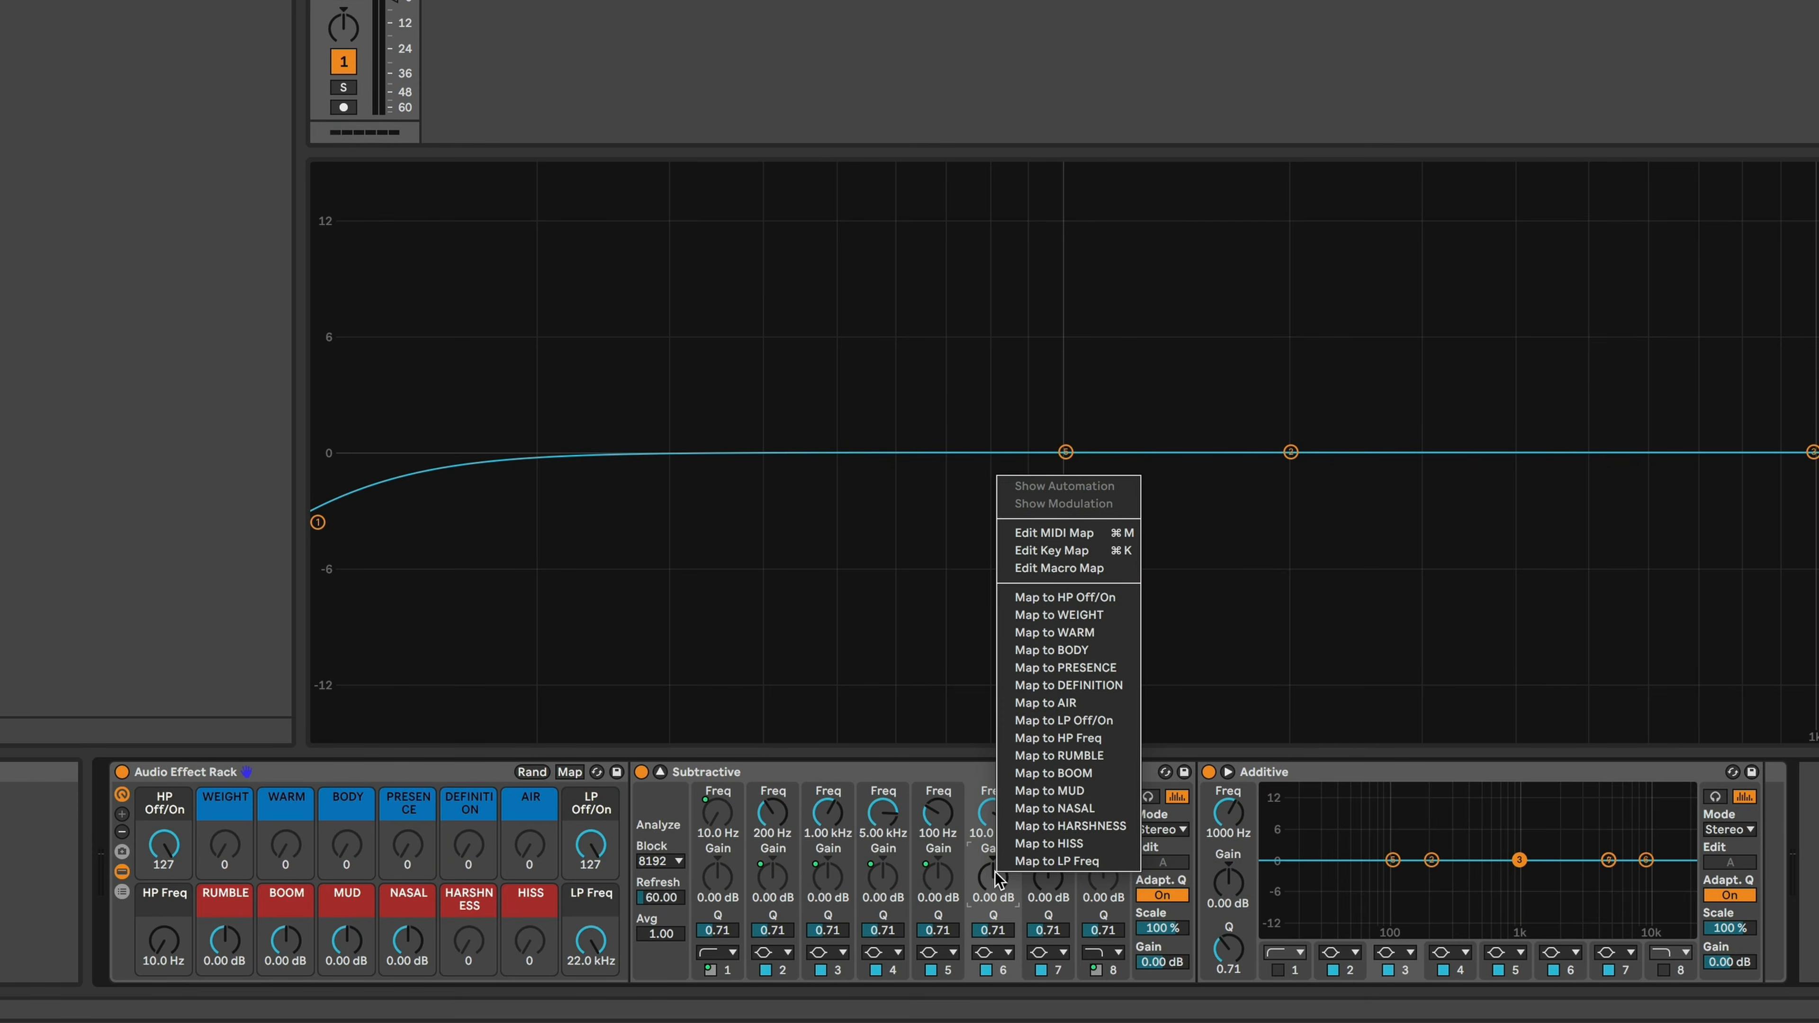
left_click(1065, 827)
right_click(1051, 879)
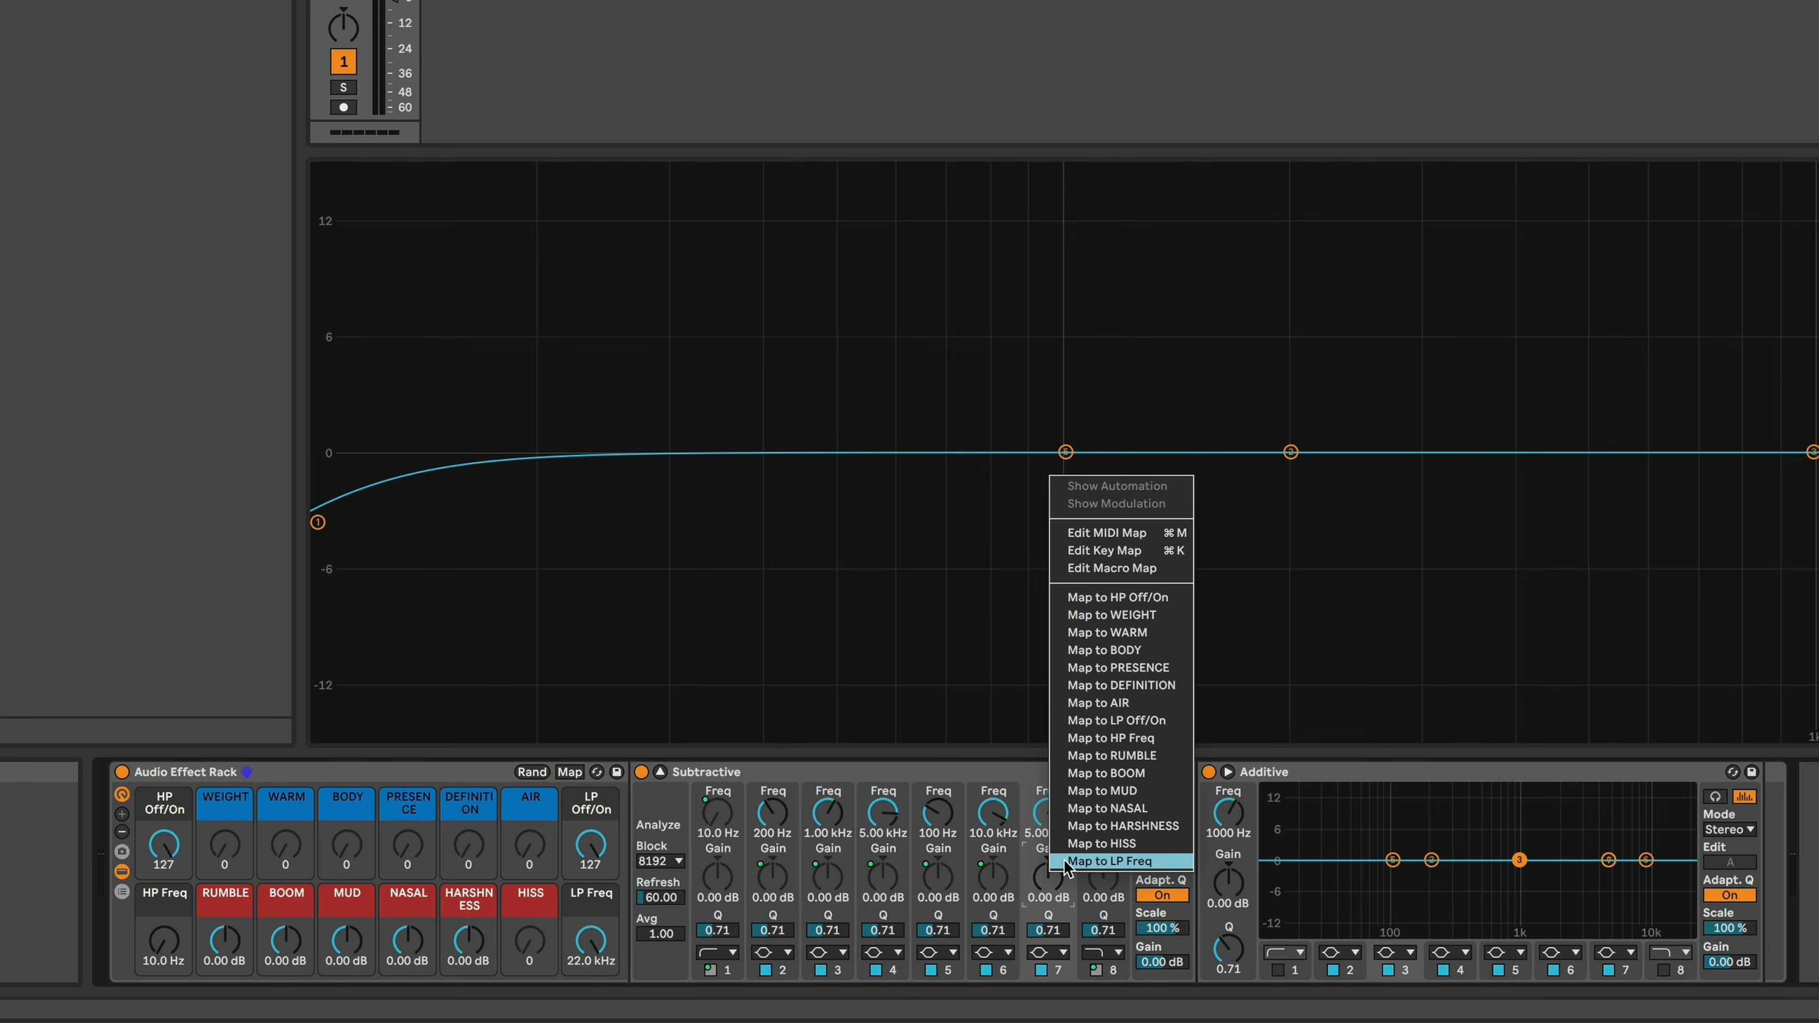
left_click(997, 872)
right_click(1050, 879)
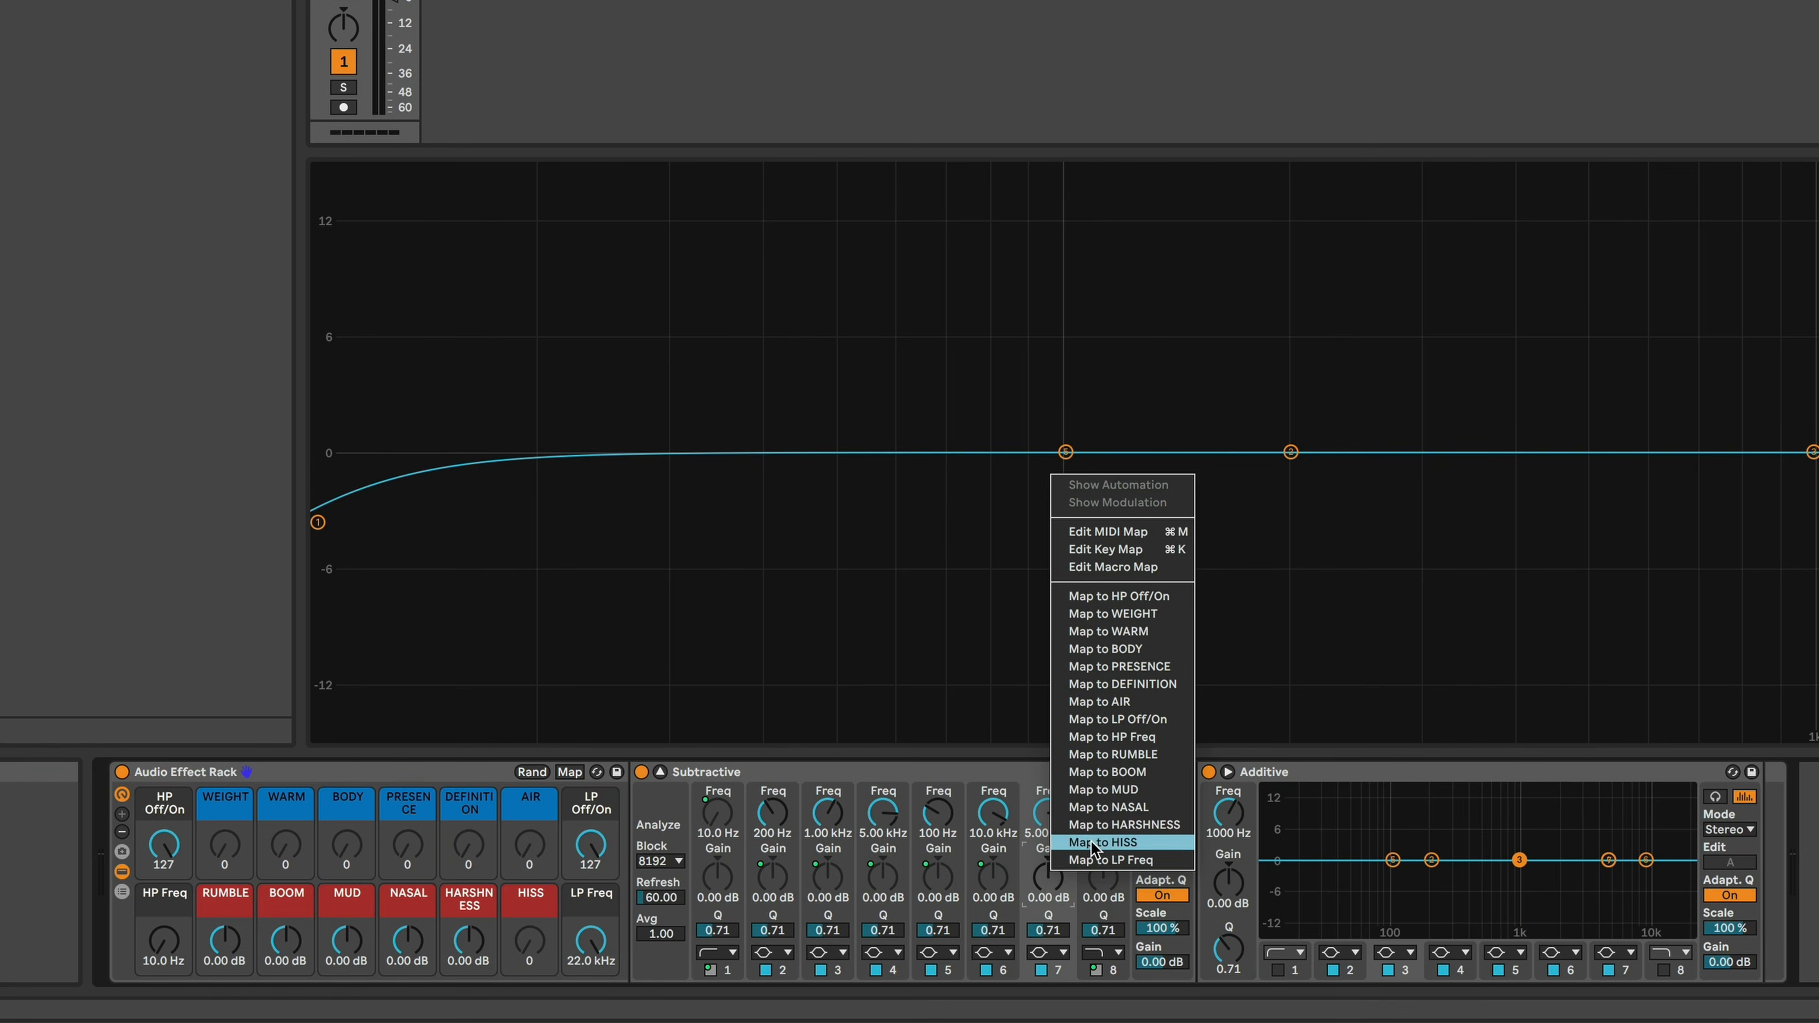
left_click(1101, 843)
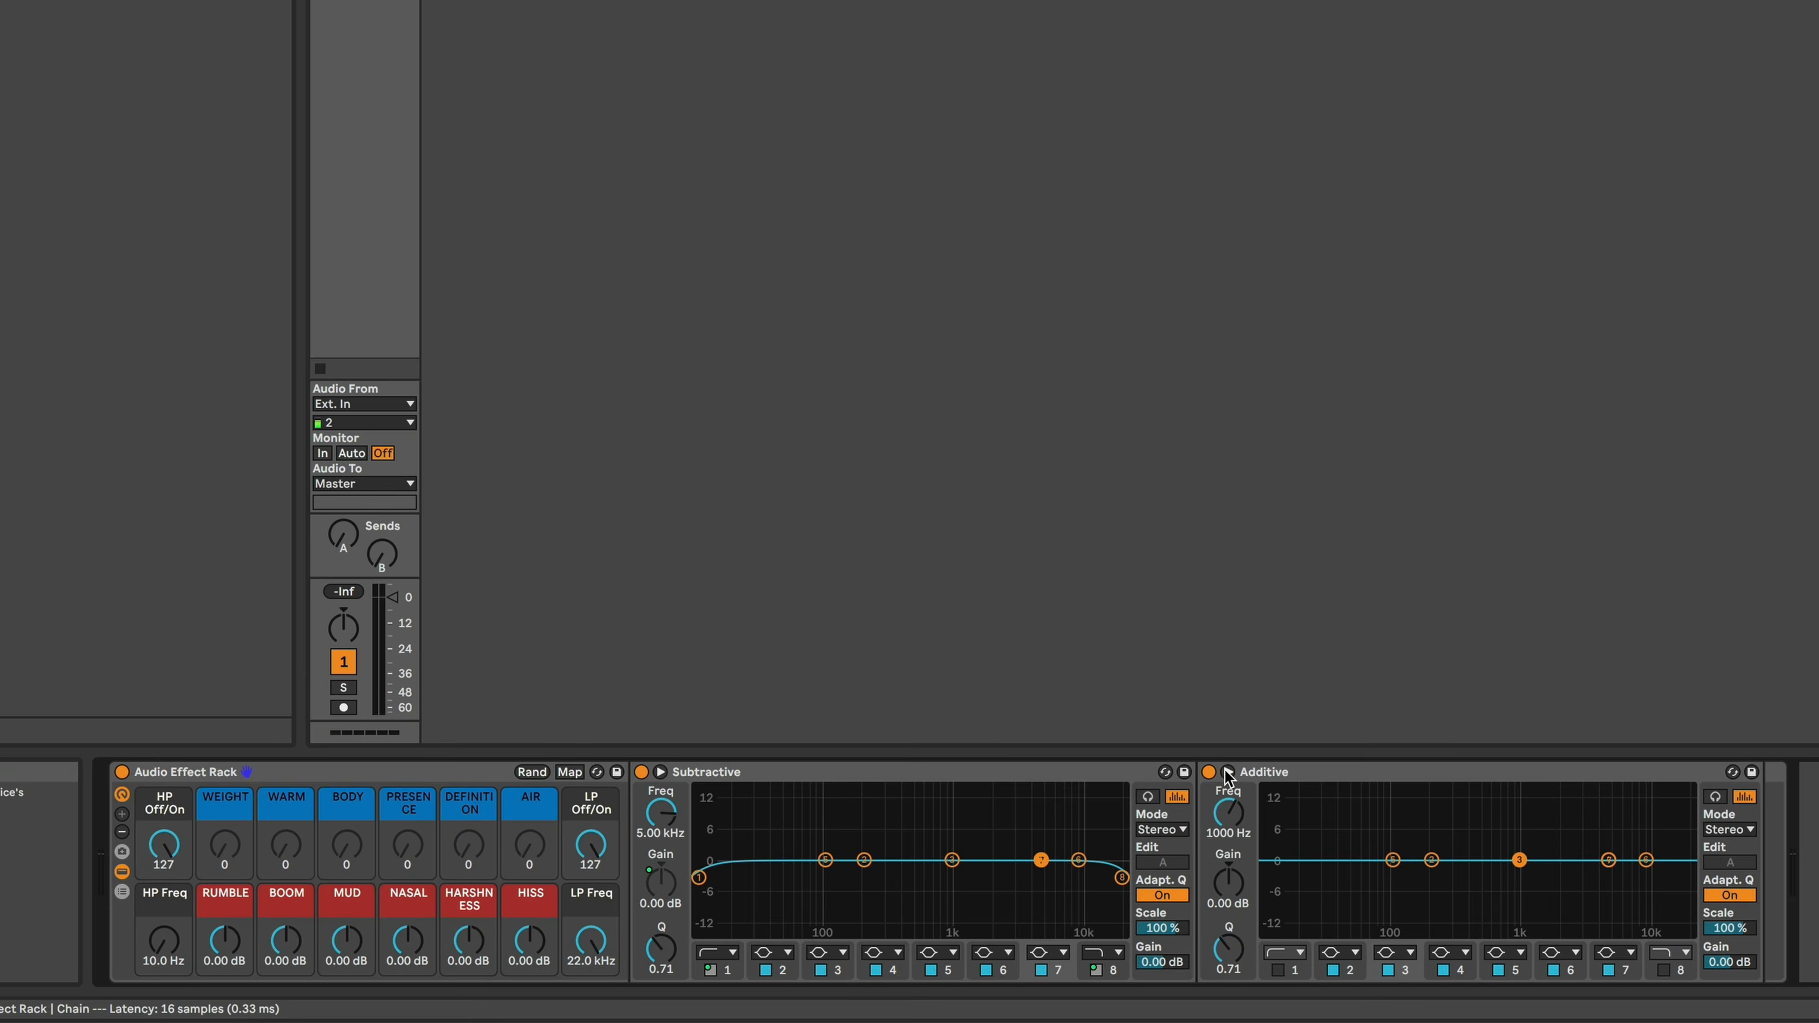
- Expand the Additive EQ and map the gains of its bands 2, 3 and 4 to WEIGHT, WARM and BODY
left_click(1226, 772)
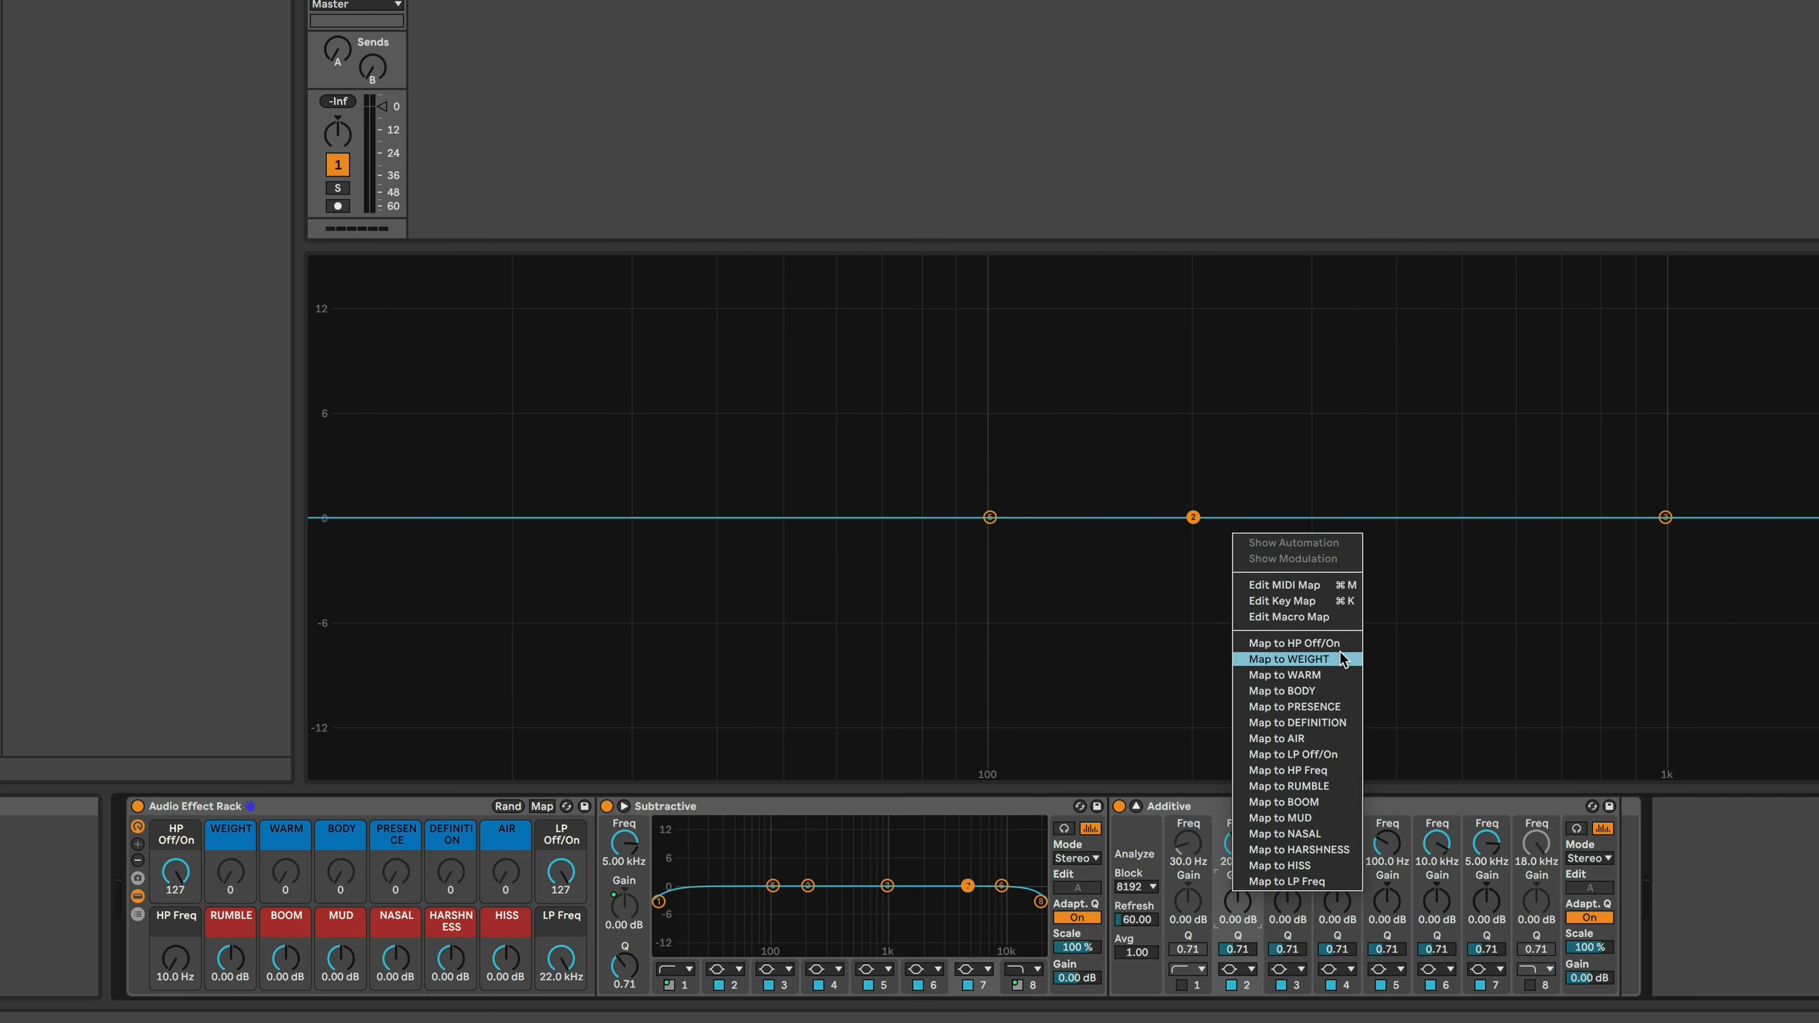
left_click(1341, 660)
right_click(1287, 843)
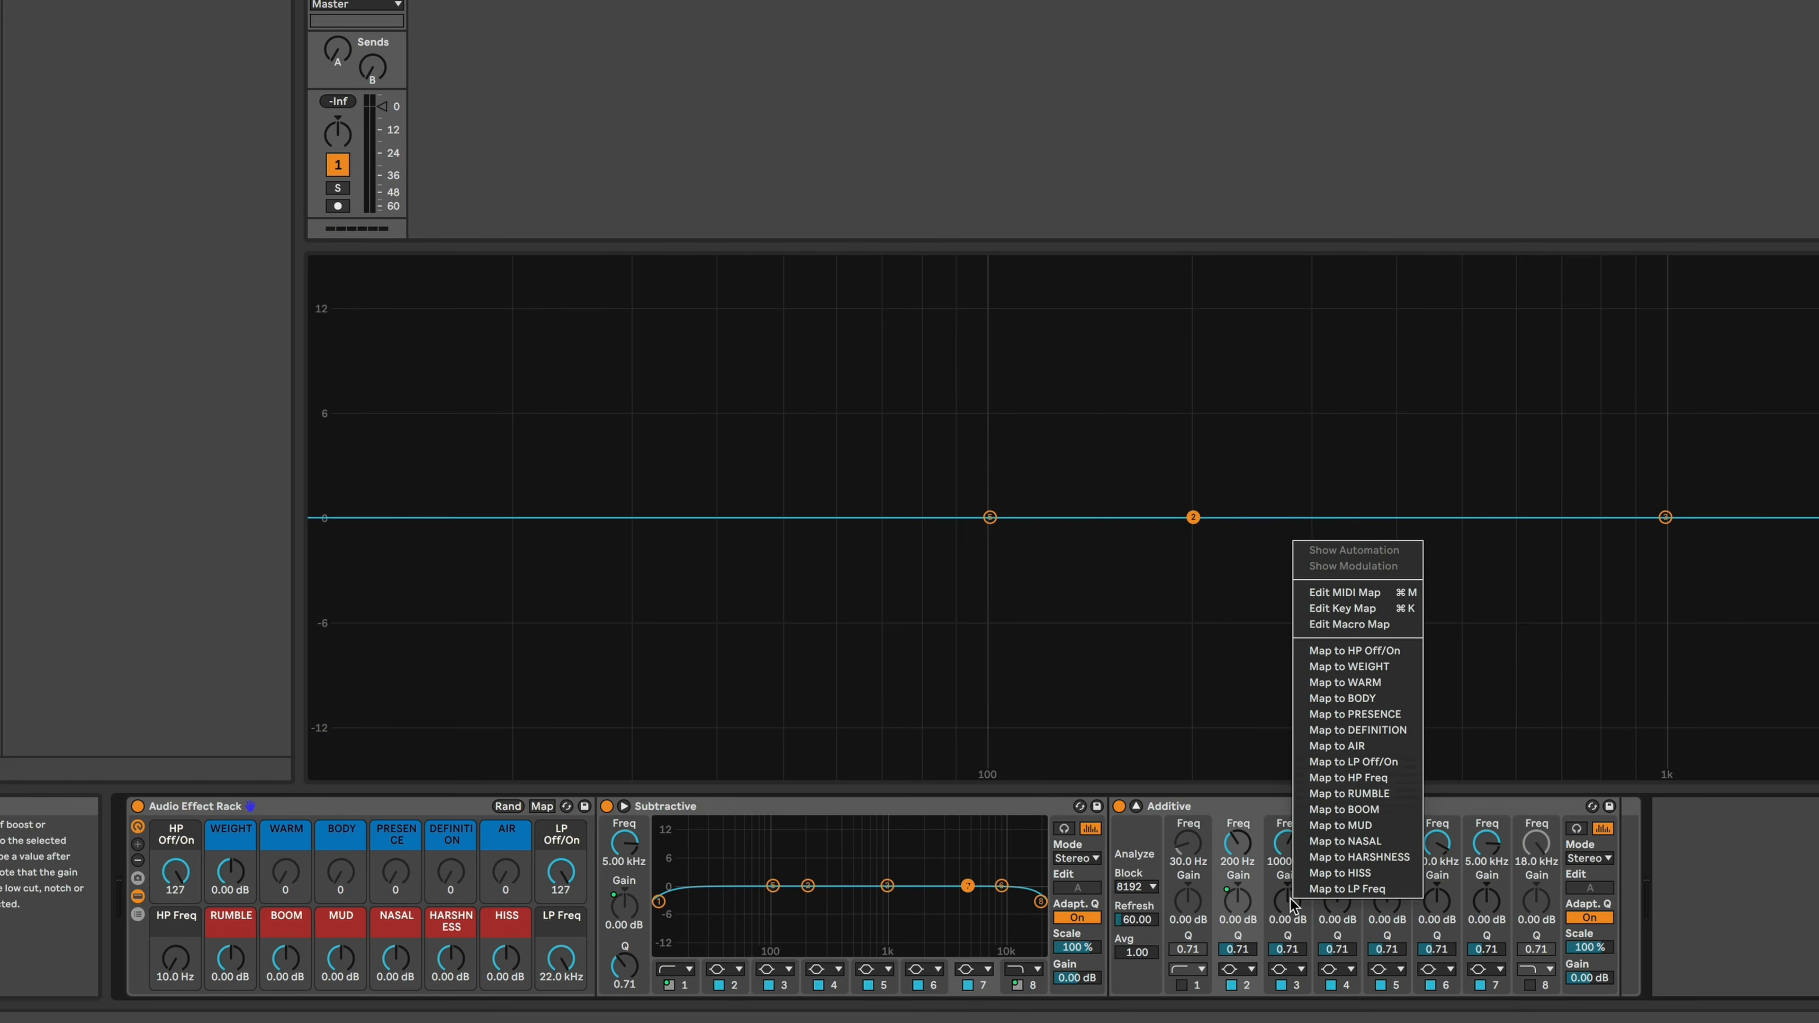
left_click(1352, 682)
right_click(1333, 843)
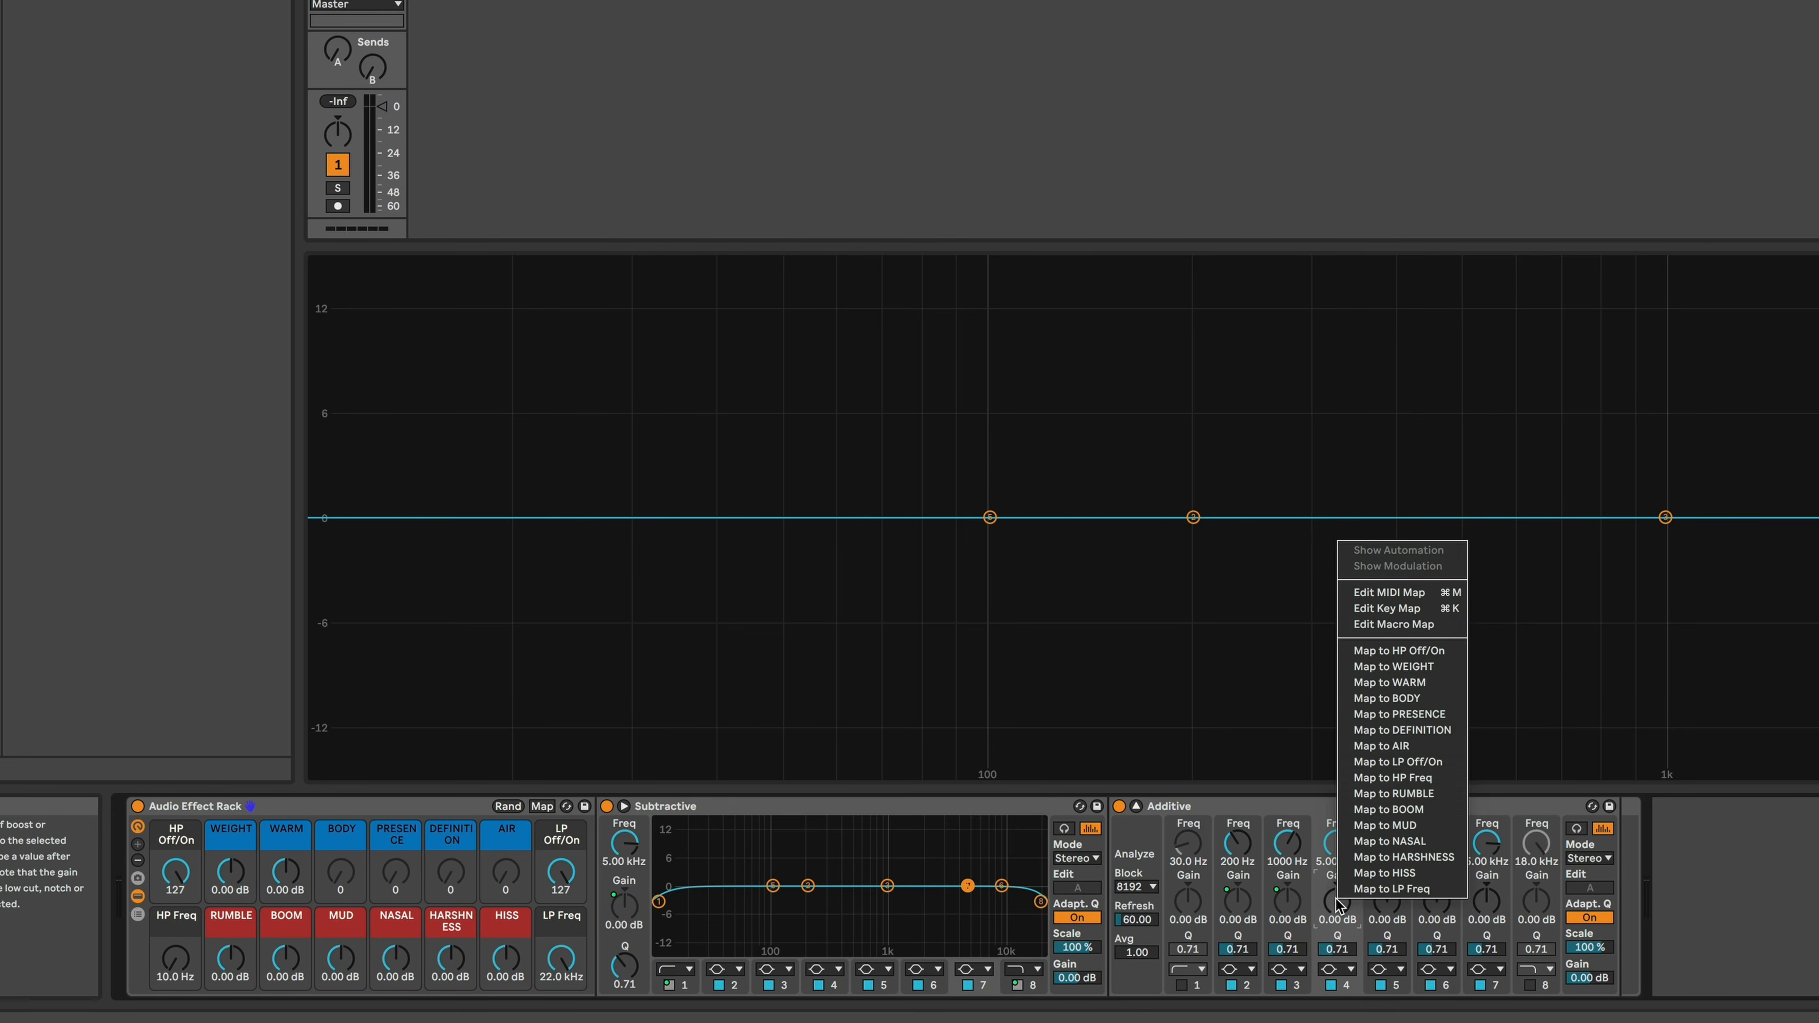
left_click(1417, 698)
- Map the gains of Additive bands 5, 6 and 7 to PRESENCE, DEFINITION and AIR, and test the mapping by moving the WARM macro
right_click(1387, 843)
left_click(1476, 714)
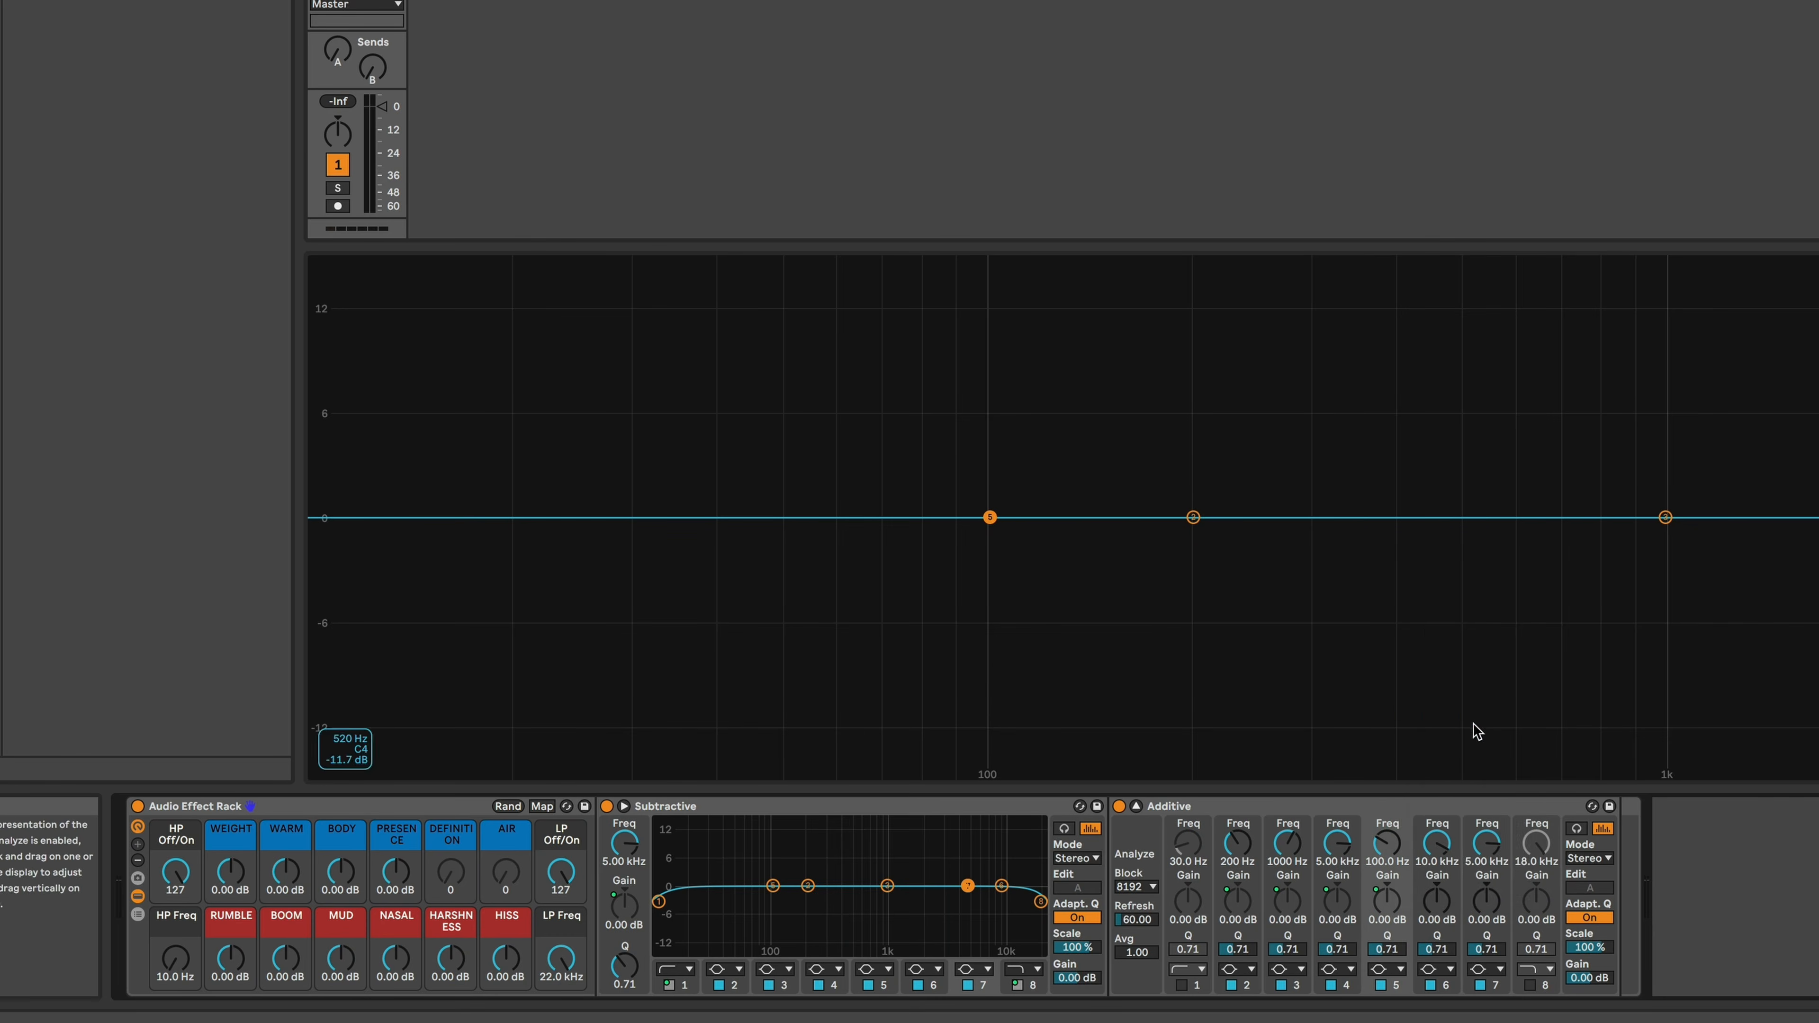
right_click(1435, 845)
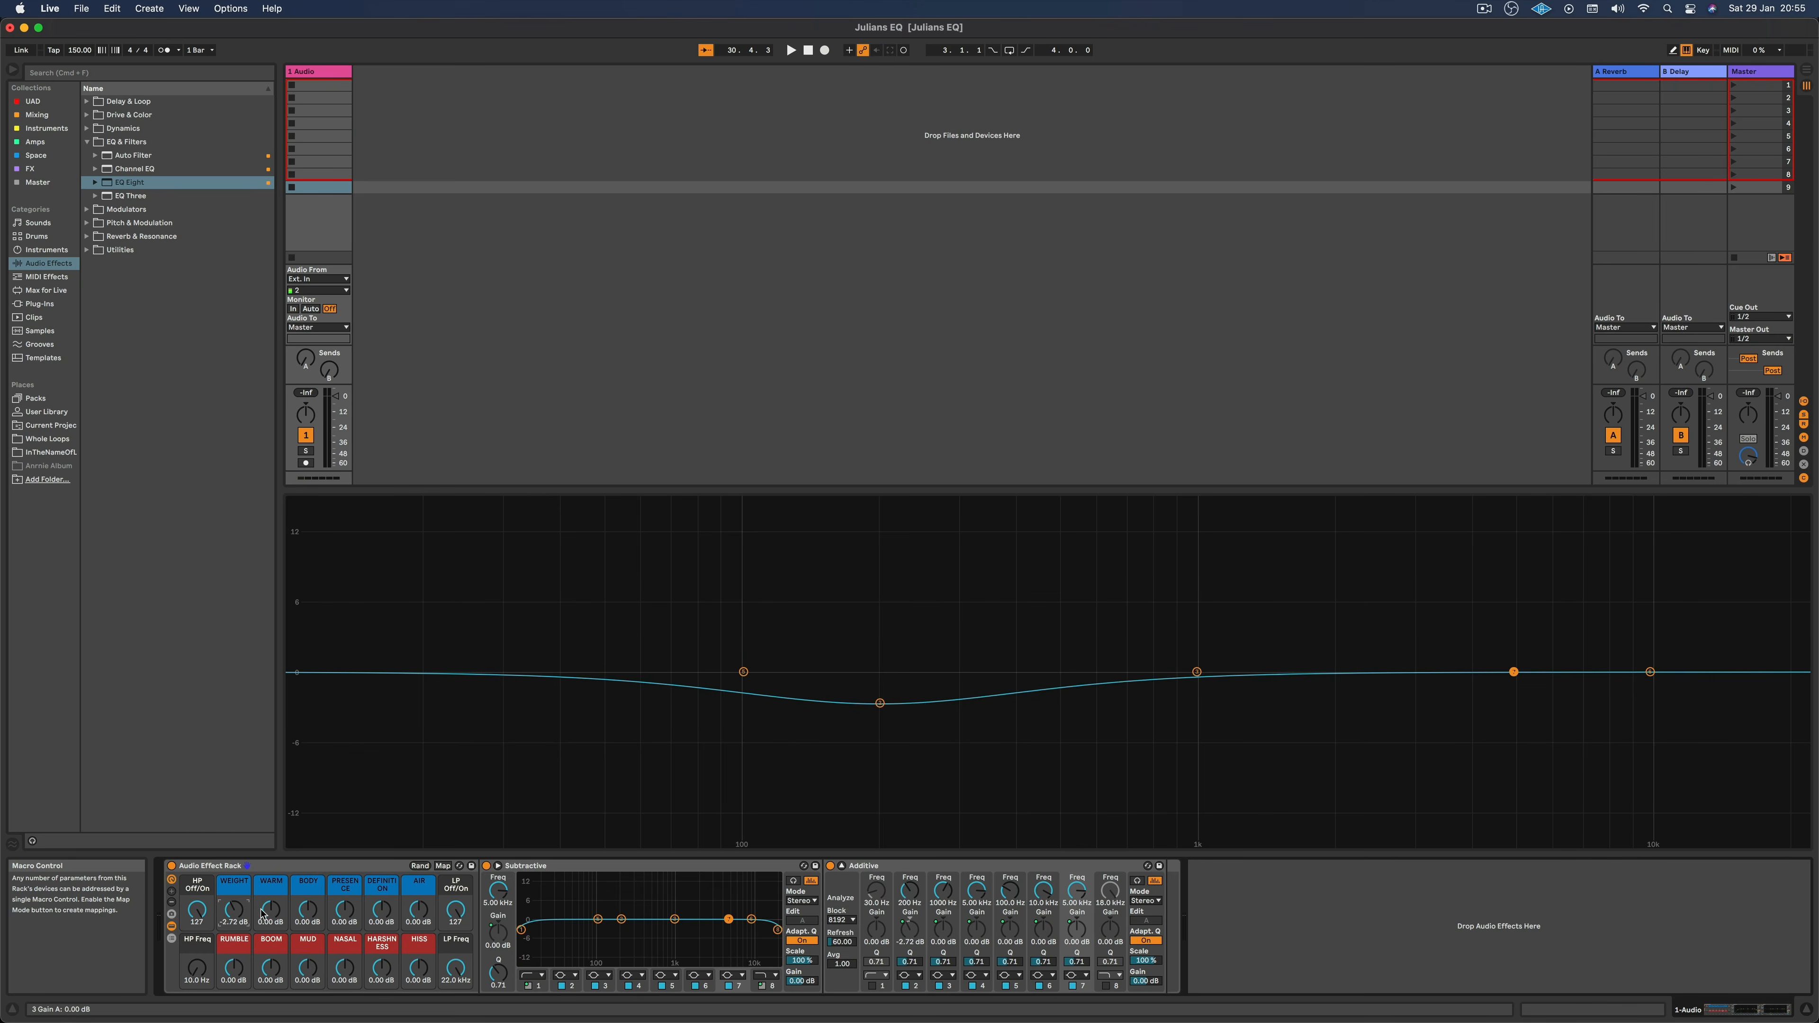
left_click_drag(262, 923, 263, 910)
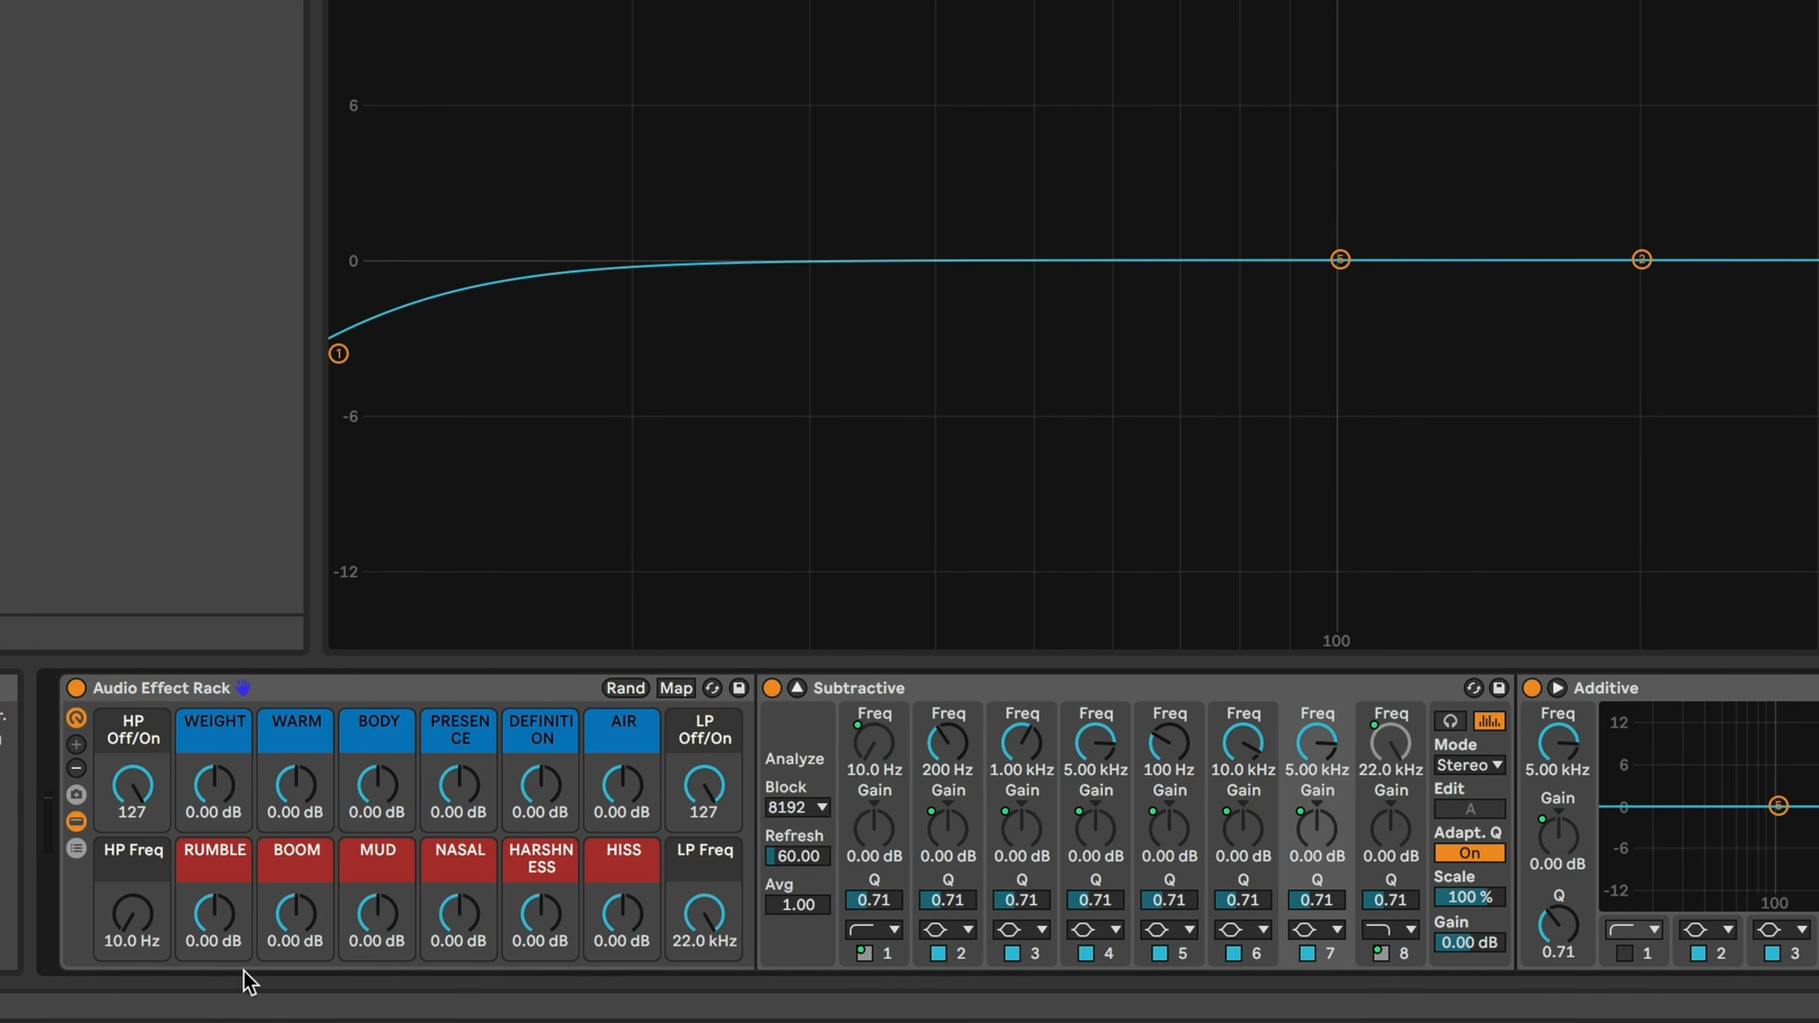
- Set the frequencies of Subtractive bands 2, 3 and 4 to 40 Hz, 100 Hz and 400 Hz respectively
type("40")
key("Return")
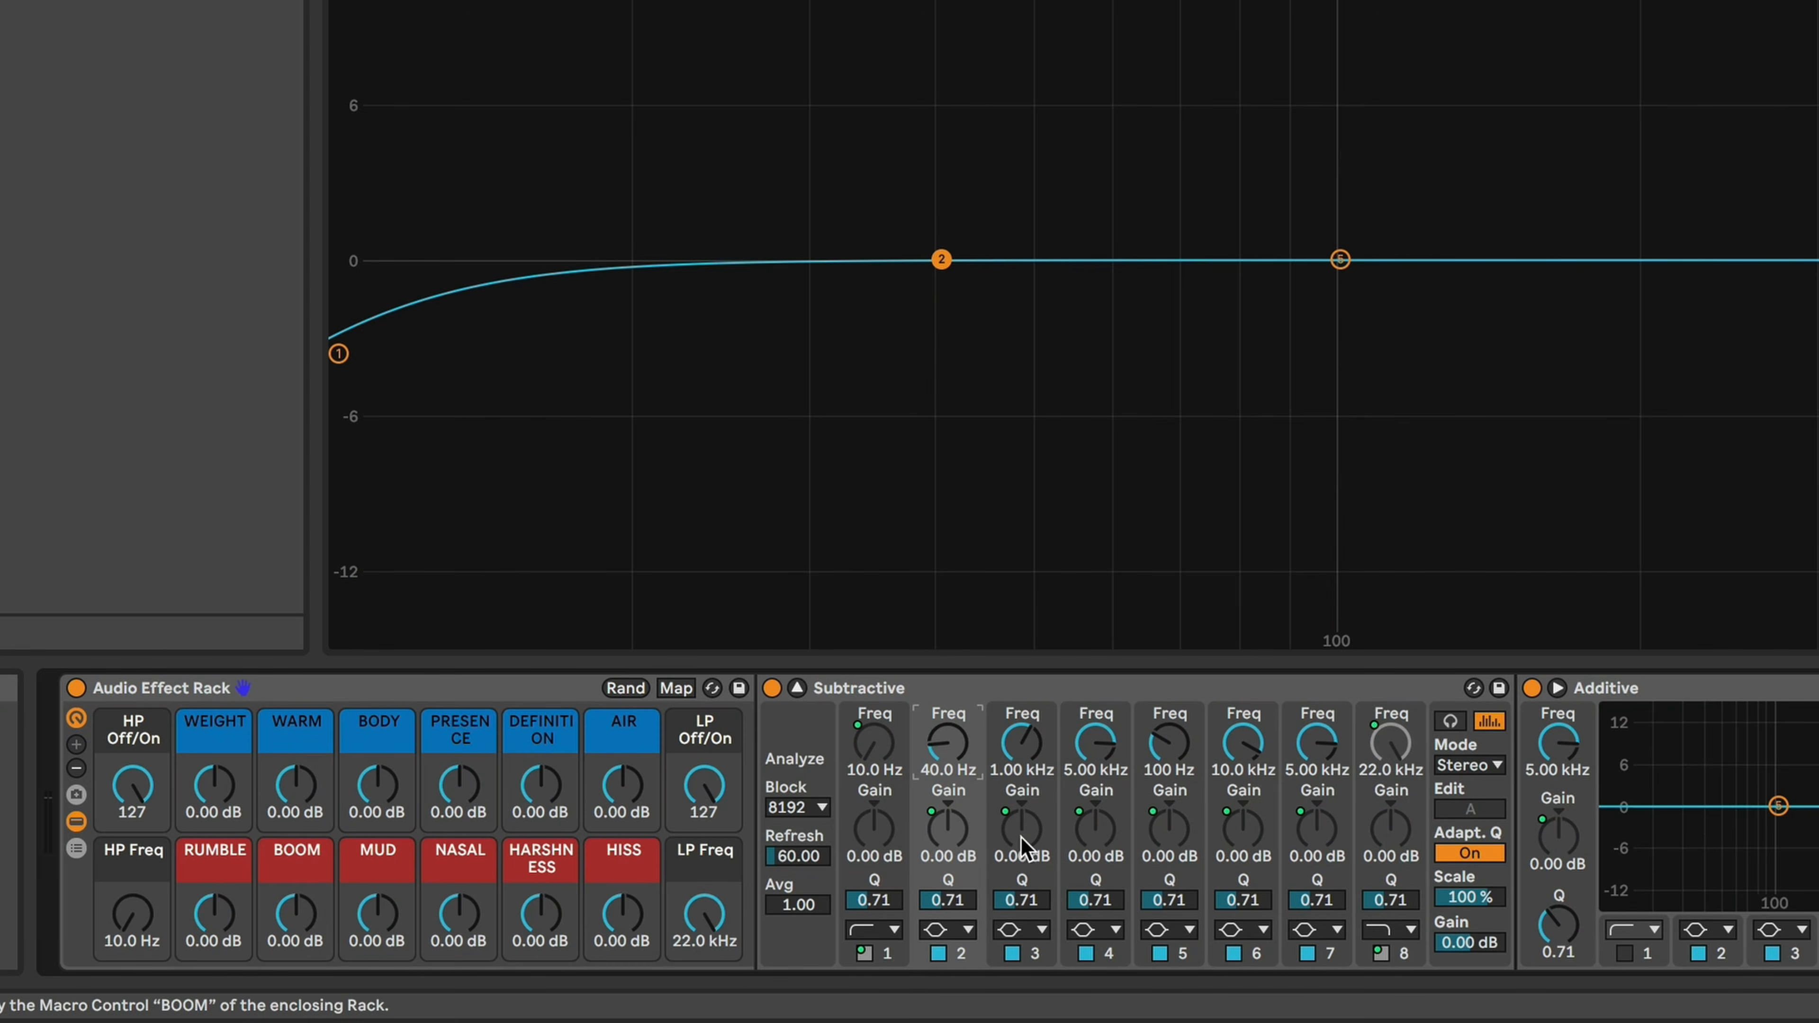
left_click(1017, 772)
type("100")
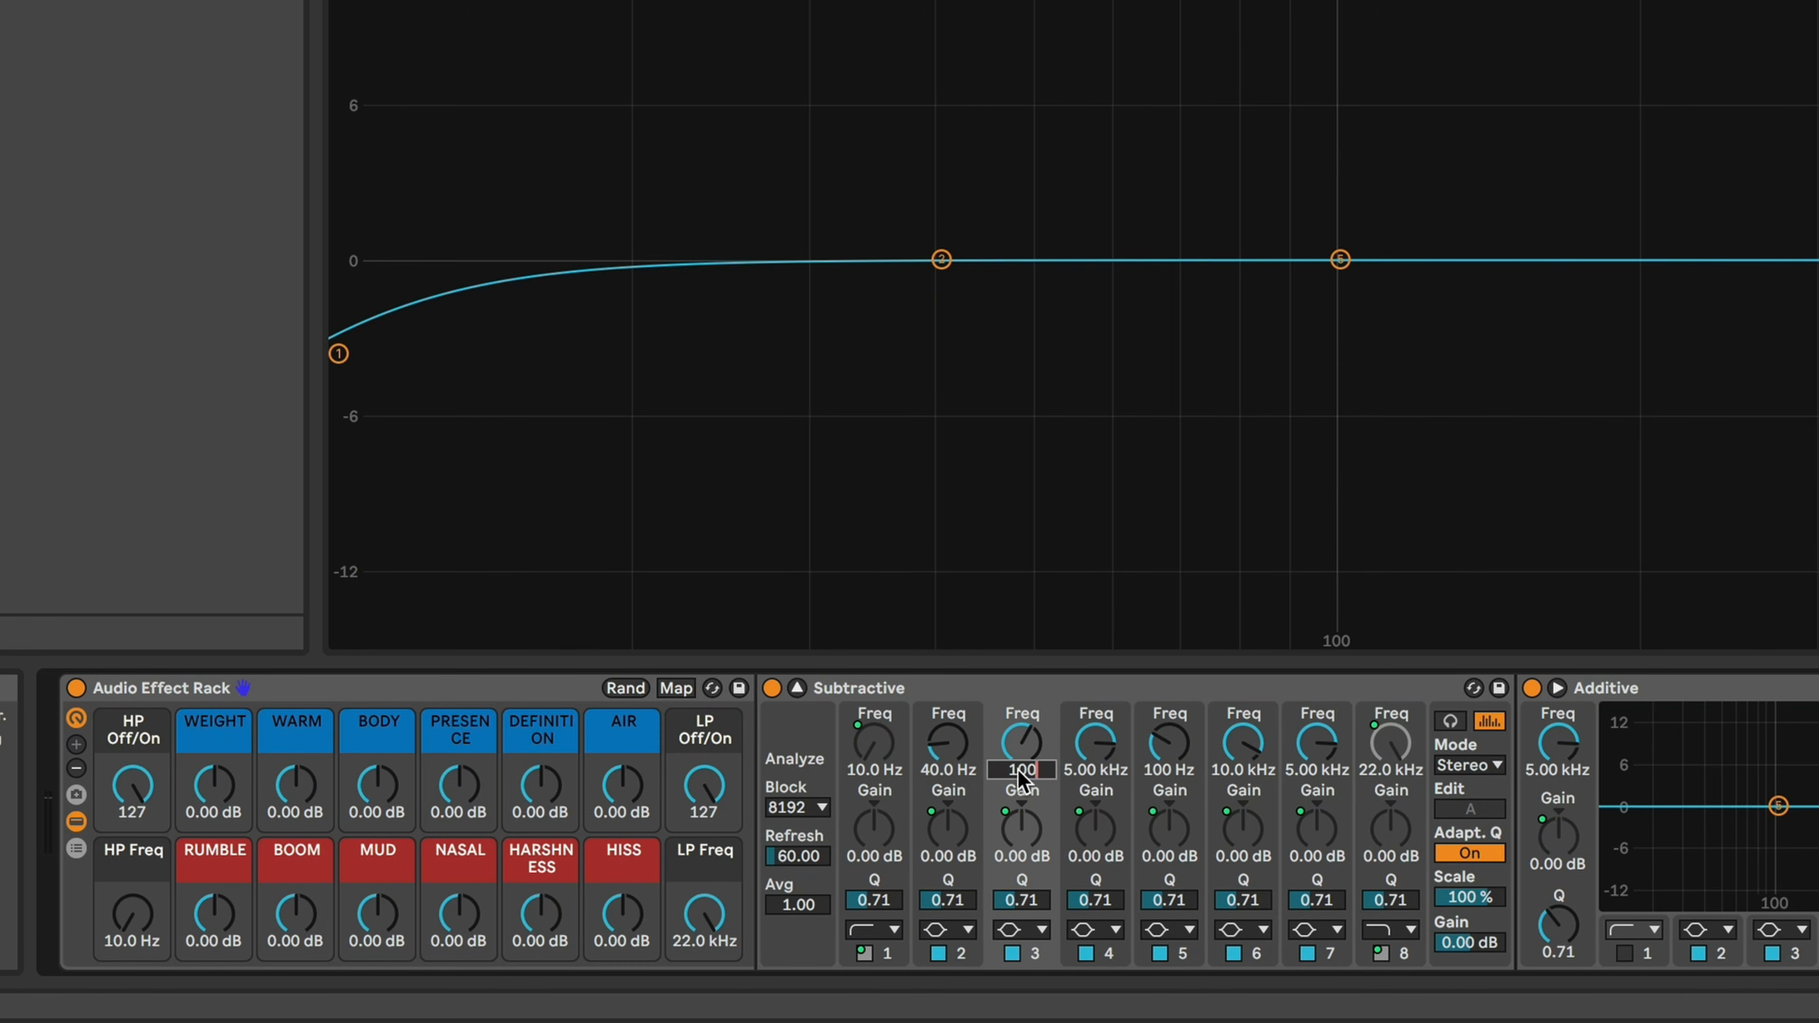
key("Return")
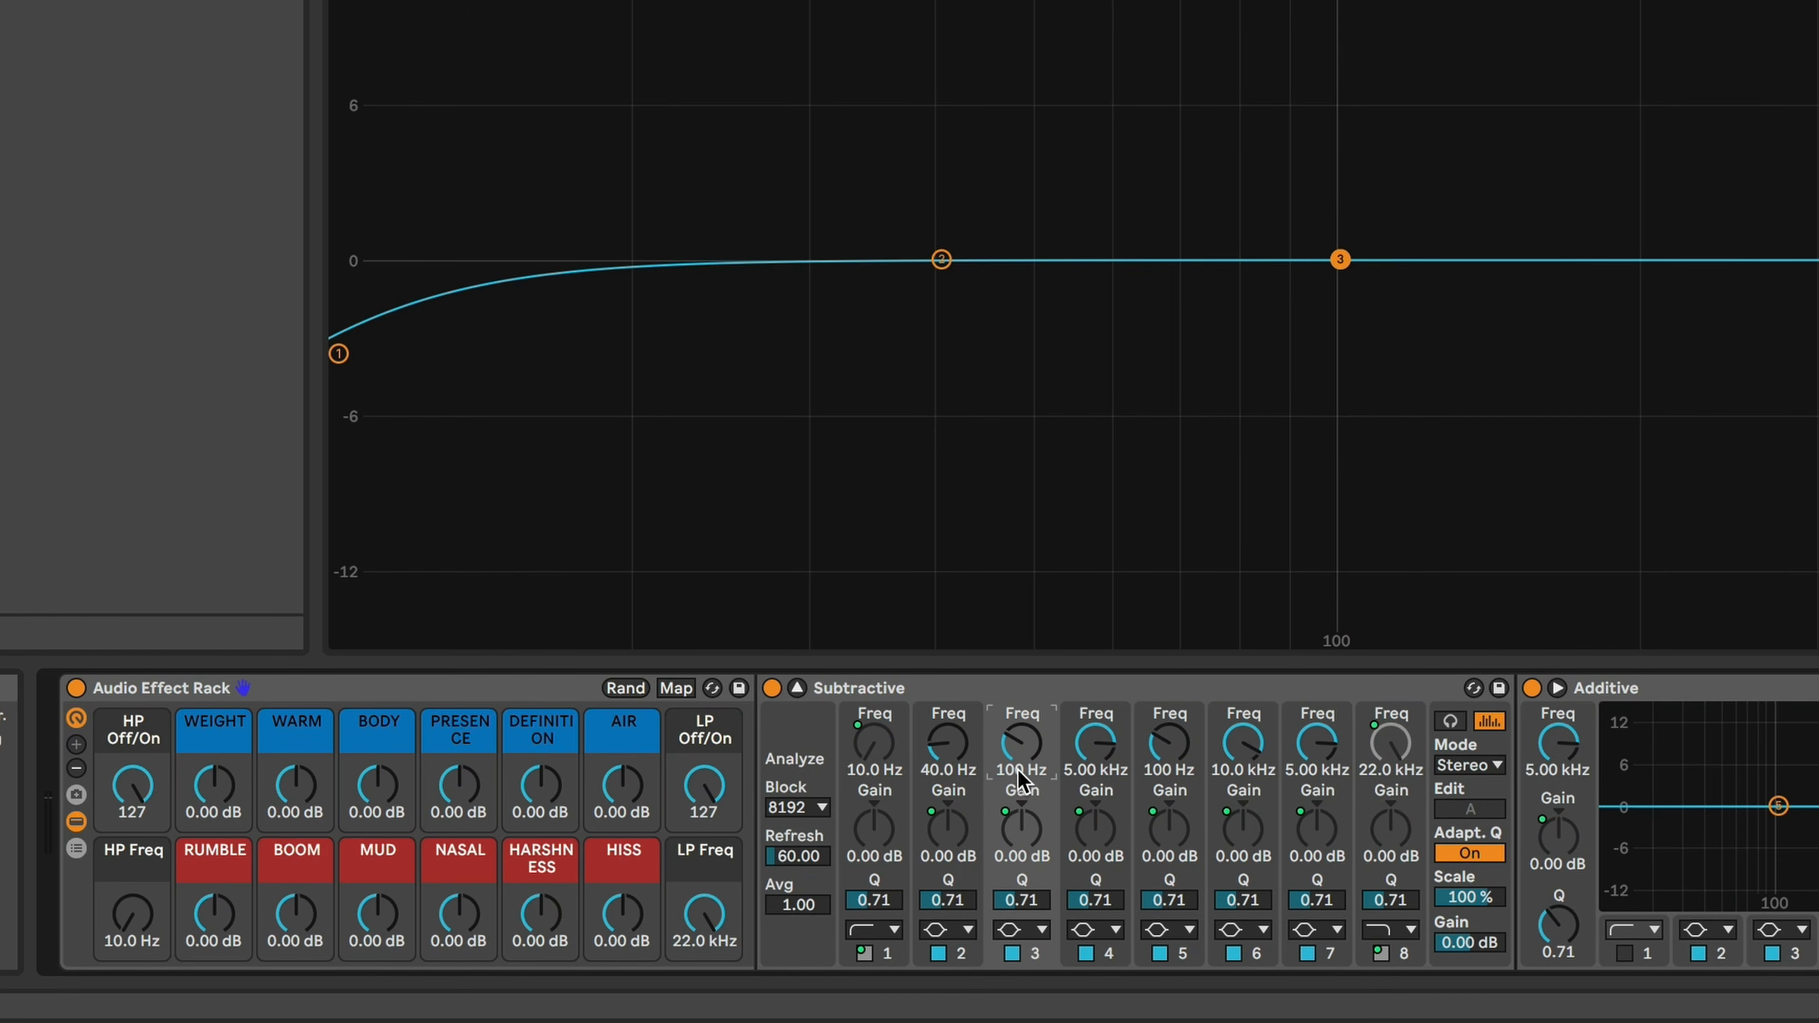
left_click(1097, 776)
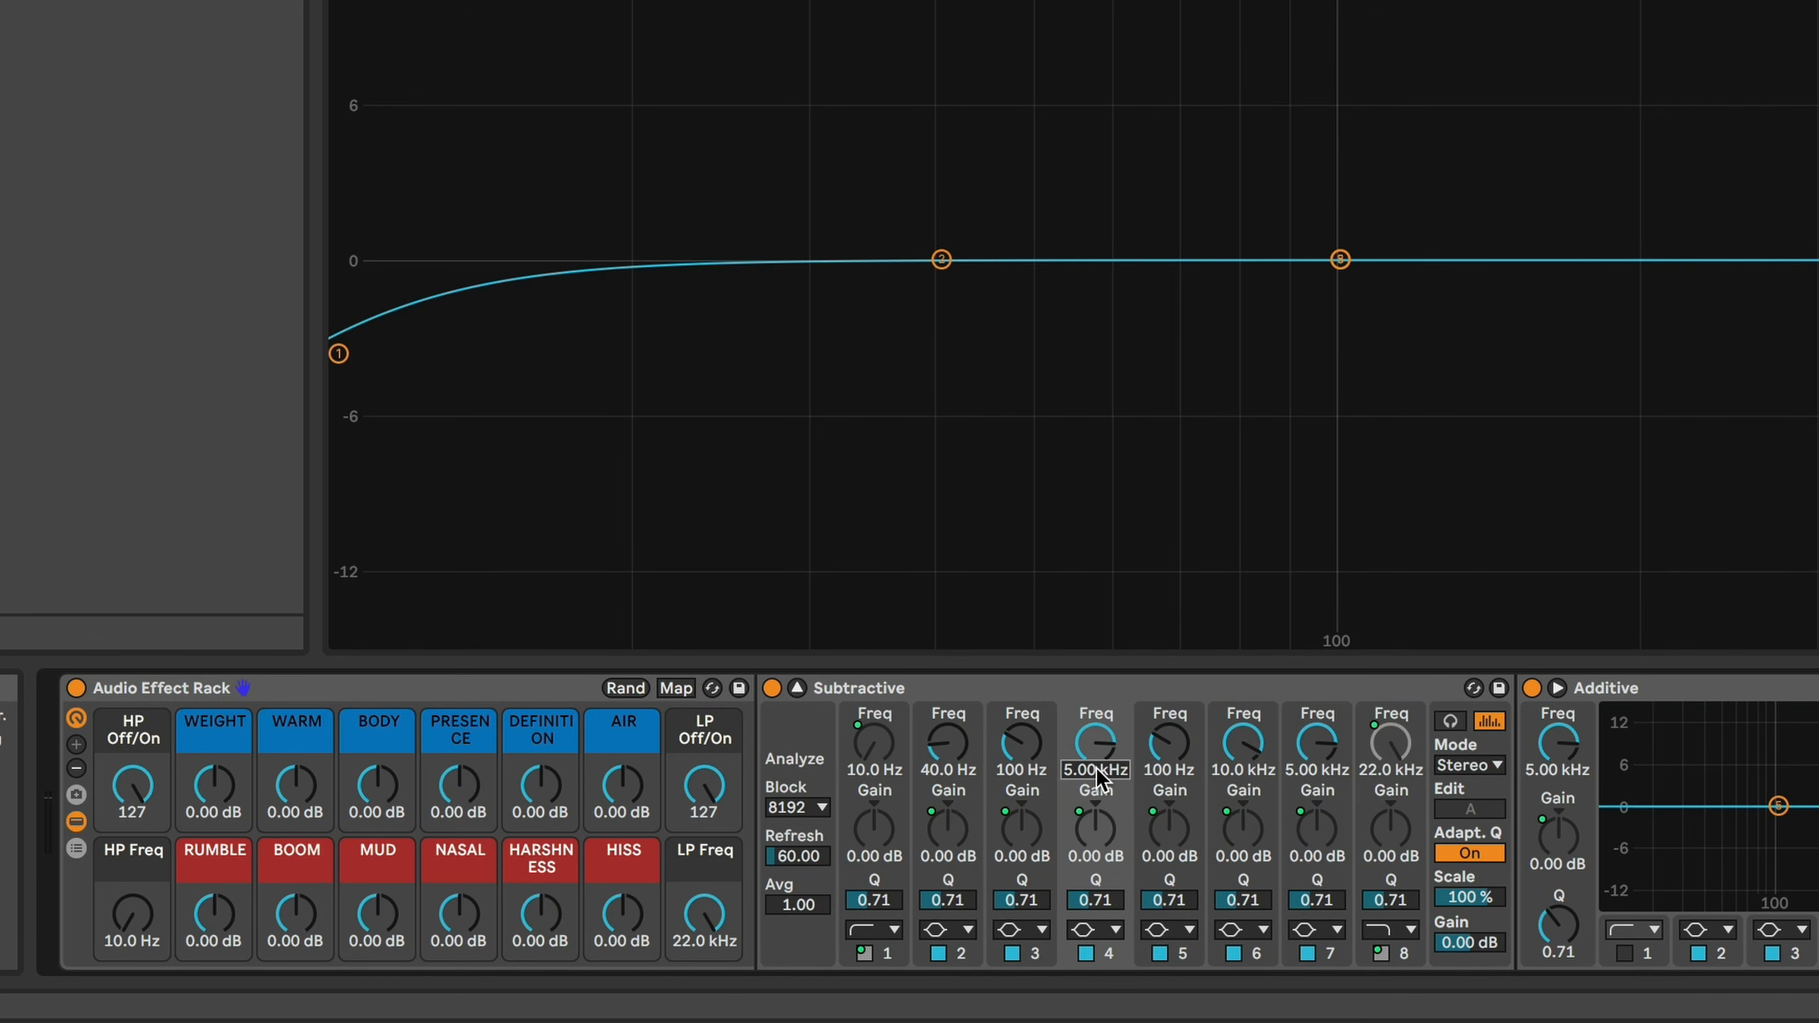
type("400")
key("Return")
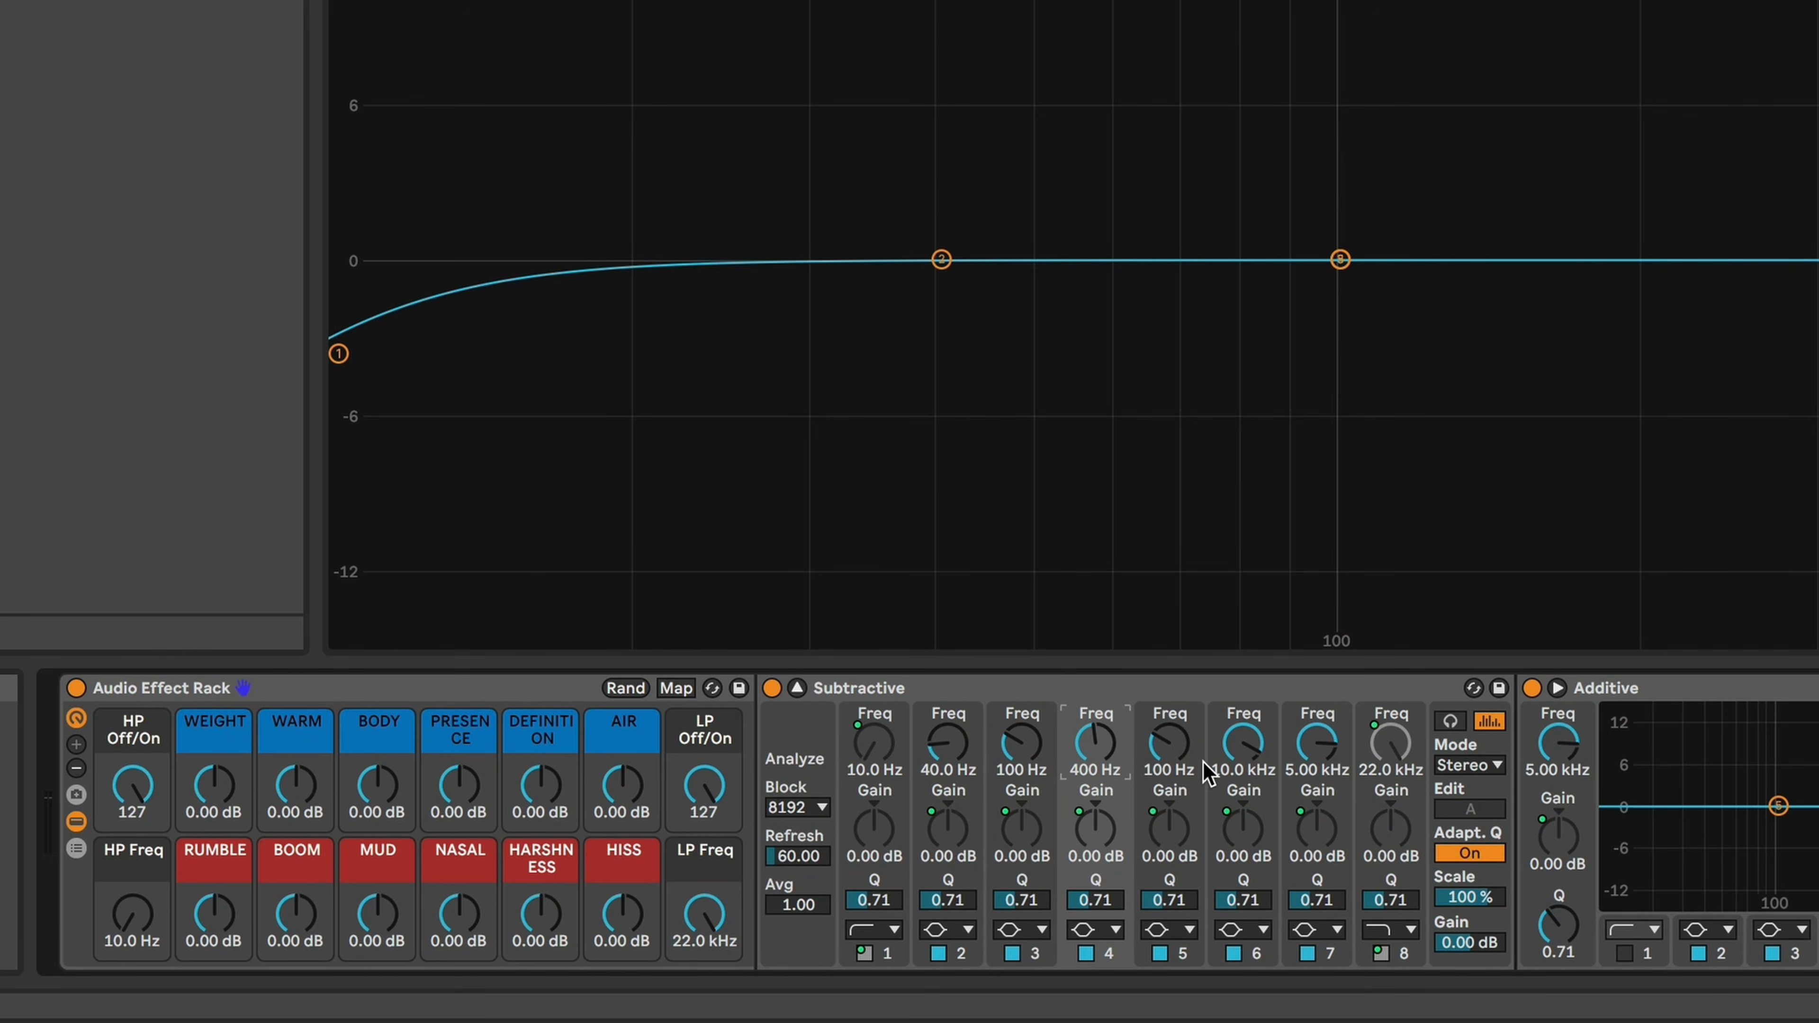
- Set the frequencies of Subtractive bands 5, 6 and 7 to 900 Hz, 3 kHz and 10 kHz respectively
left_click(1168, 772)
type("900")
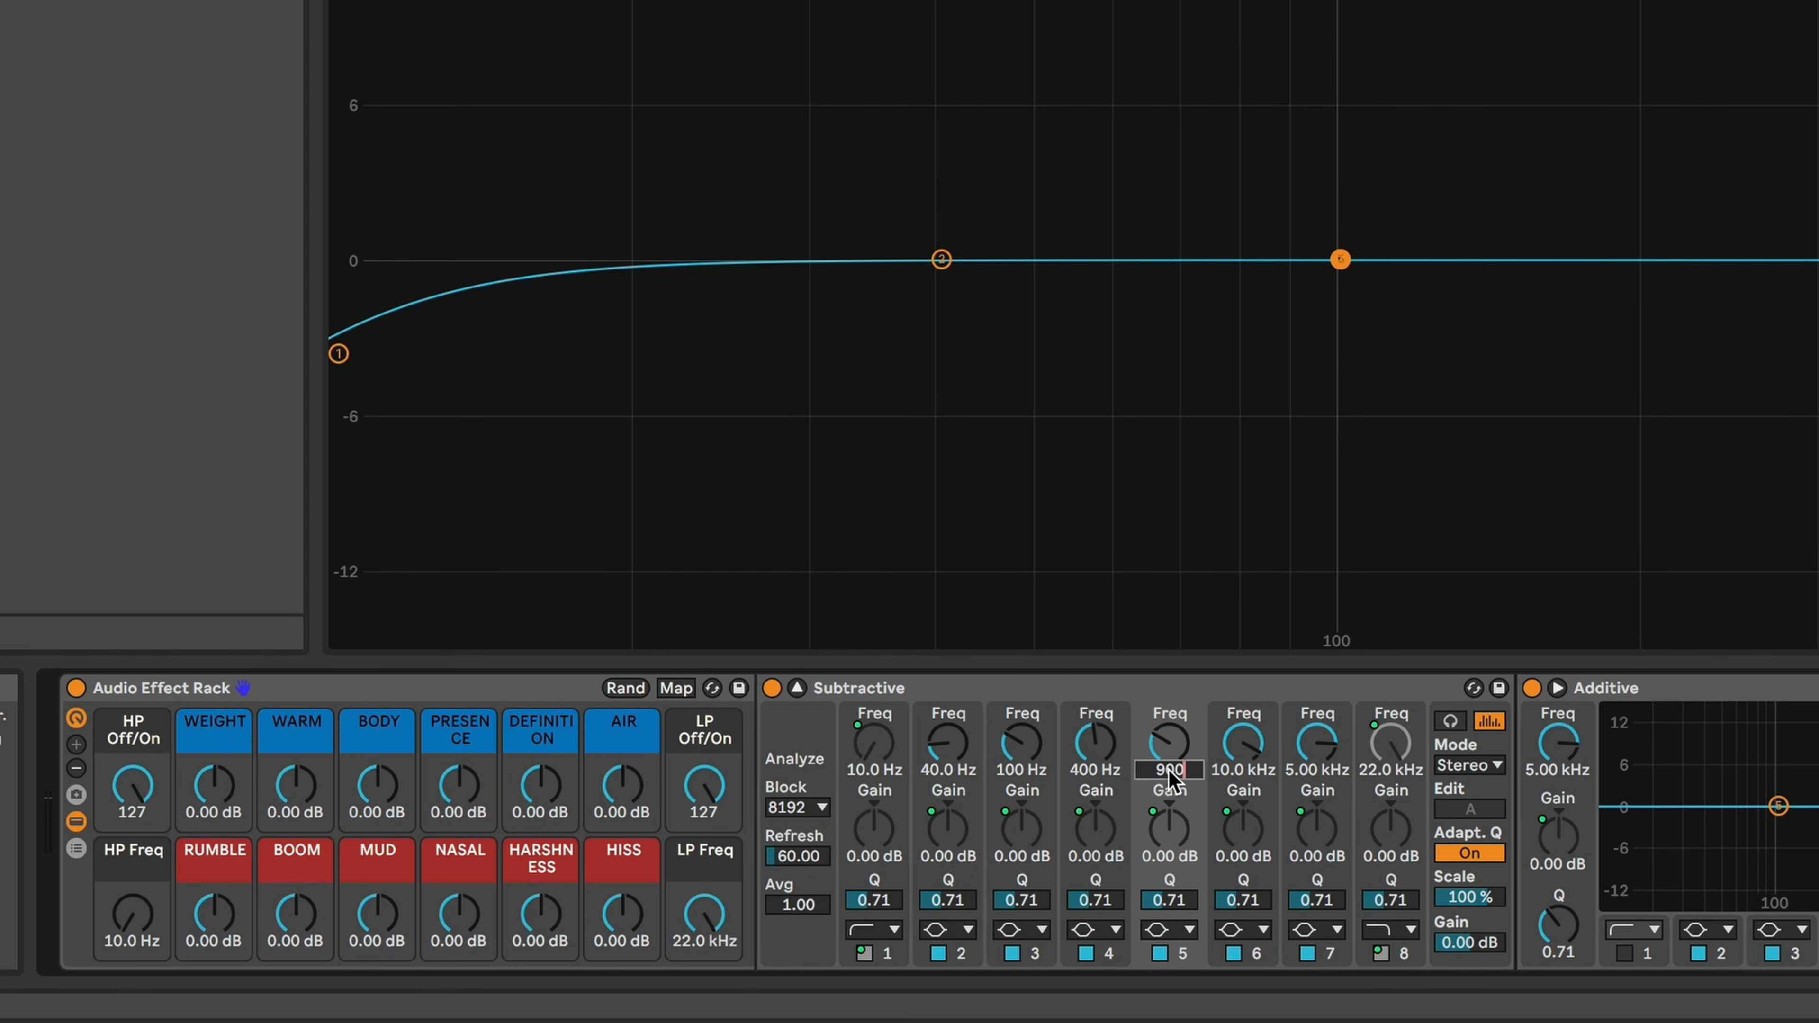
key("Return")
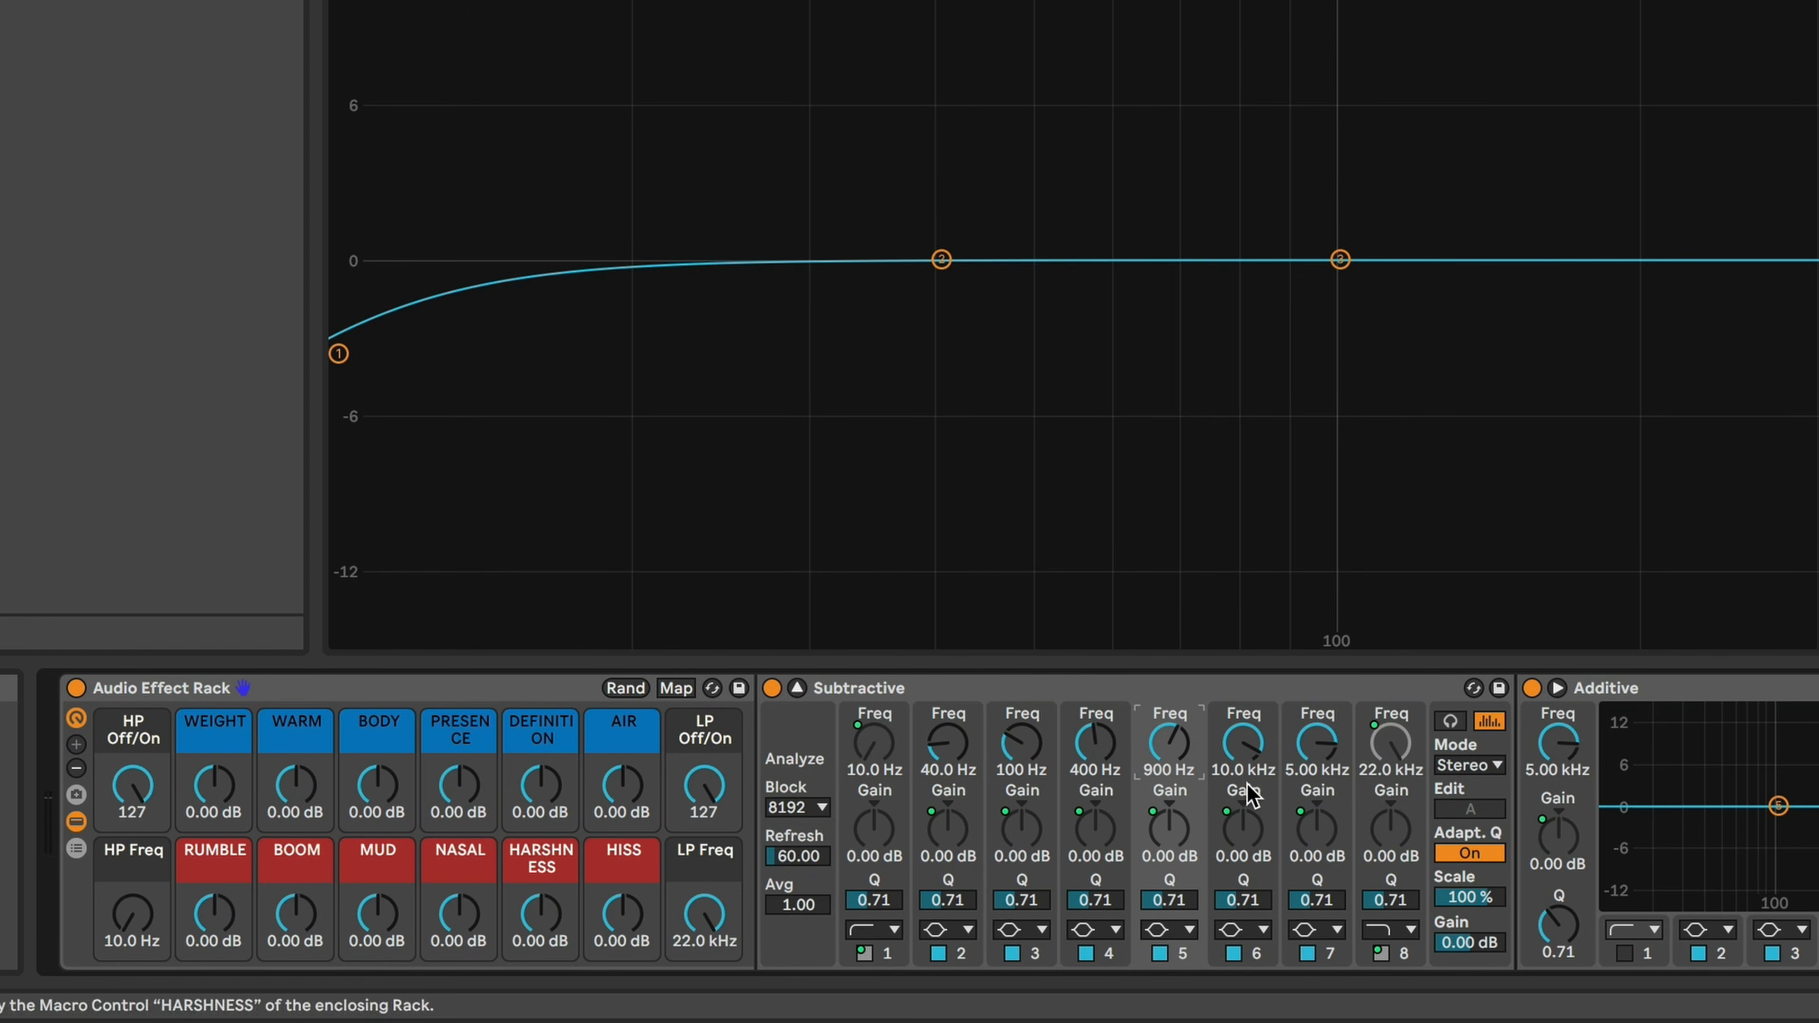
left_click(1246, 774)
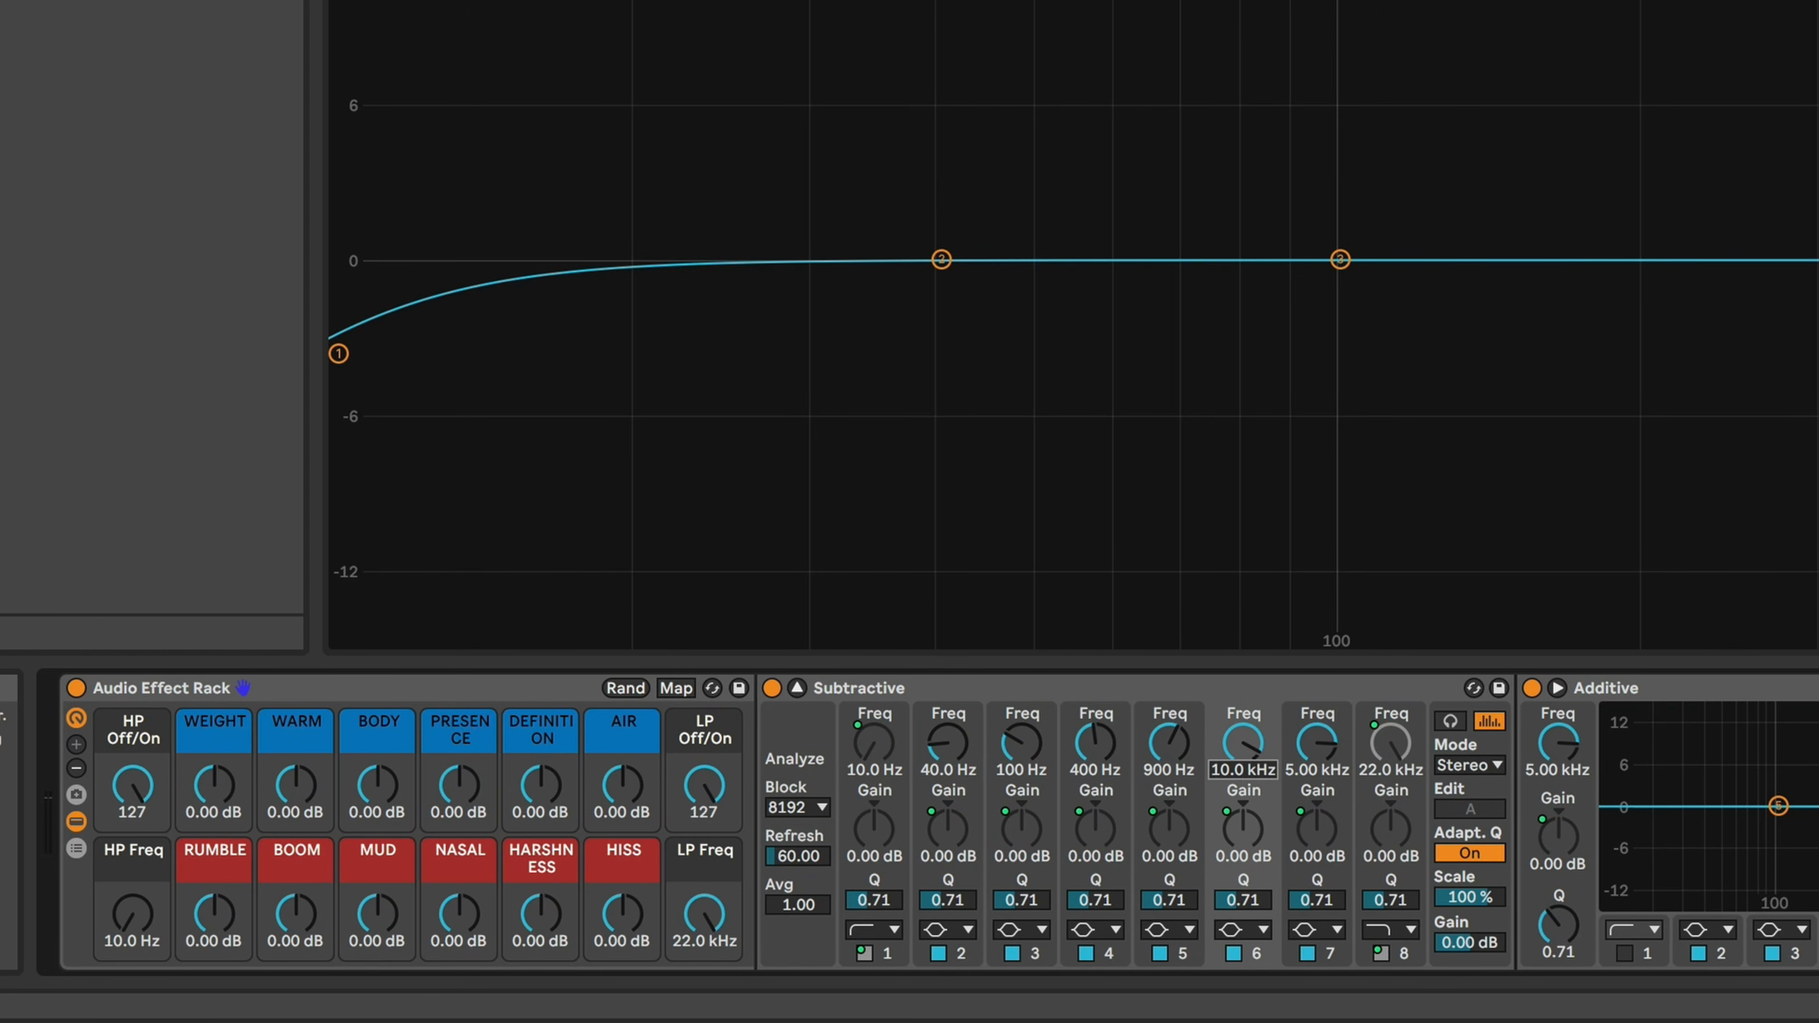
type("3000")
key("Return")
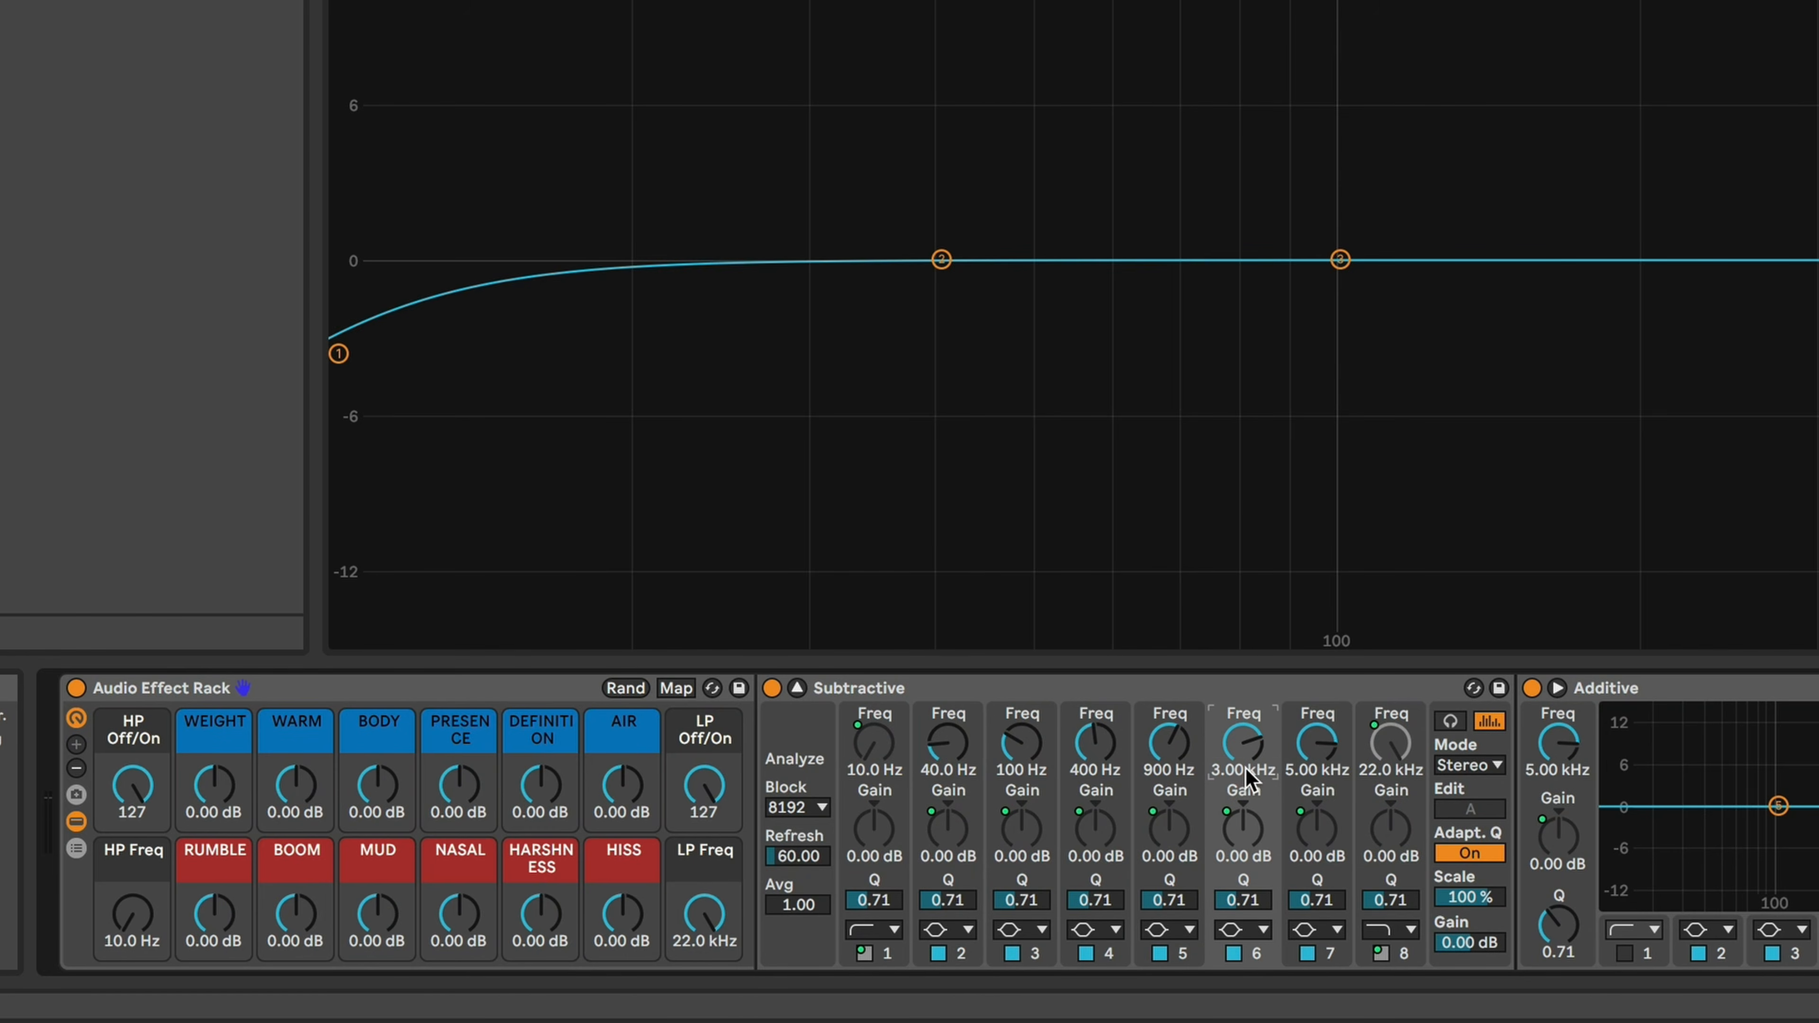
left_click(1340, 774)
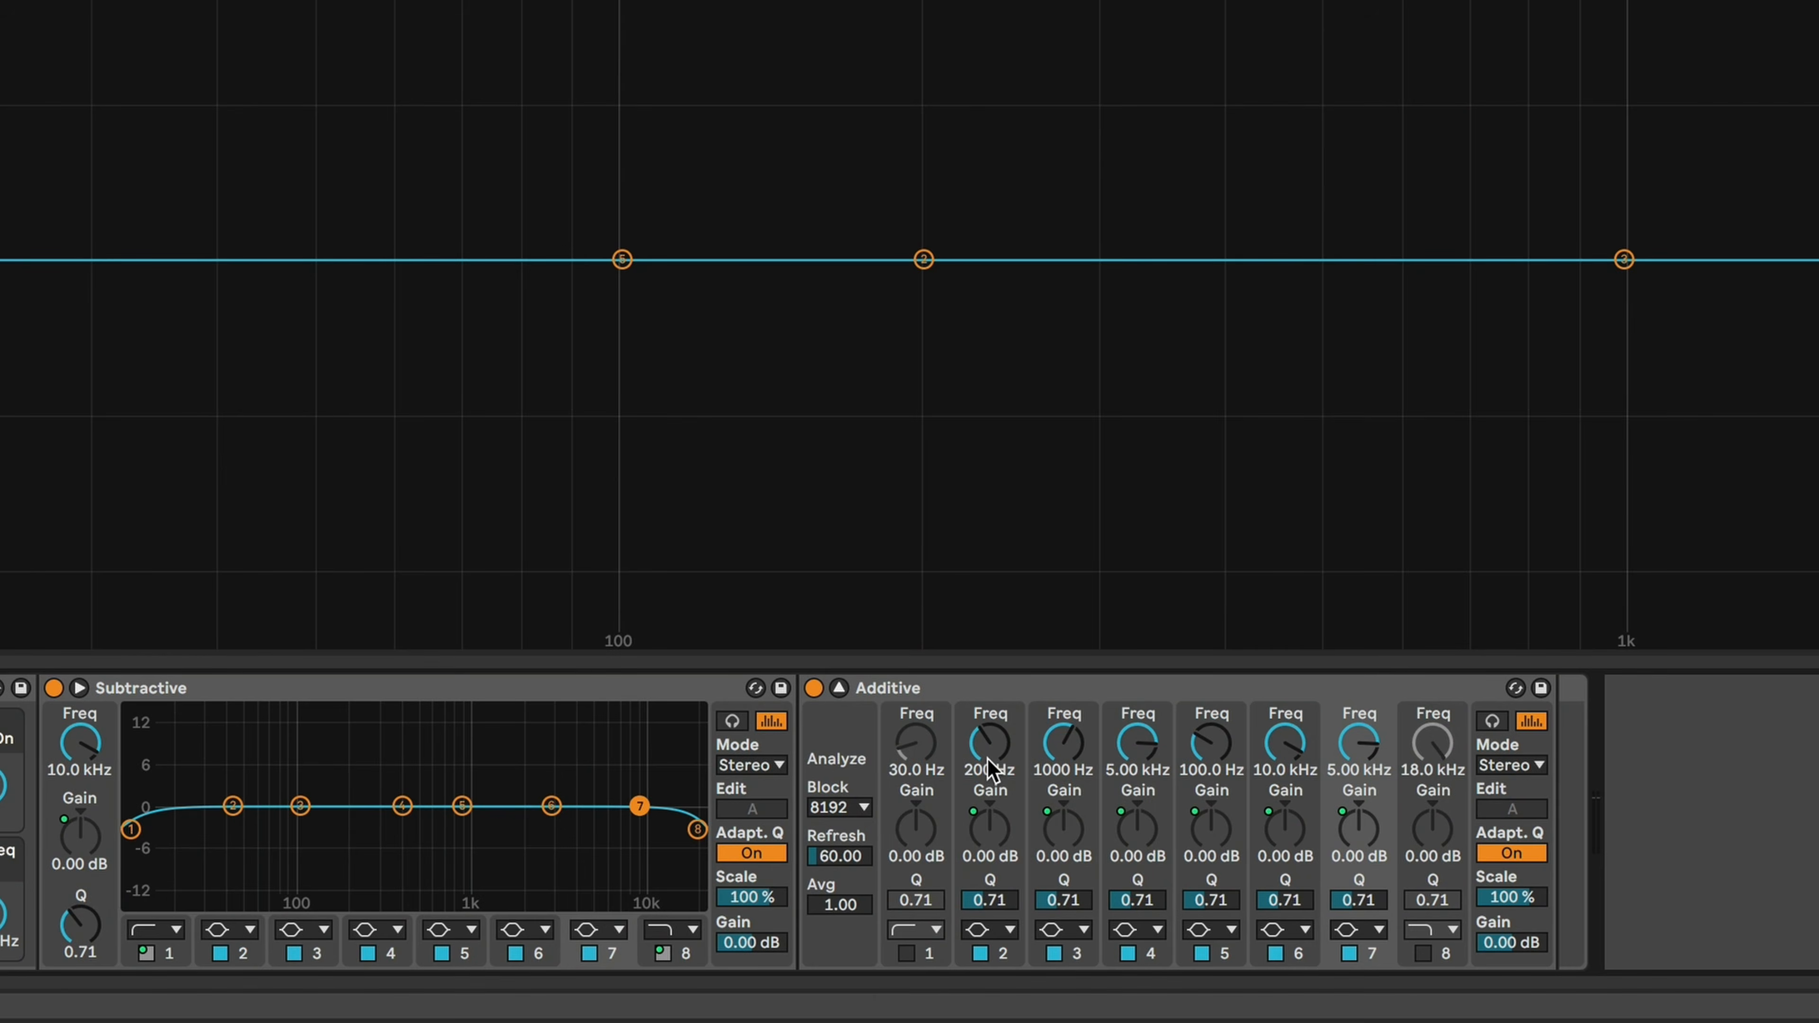
- Set the frequencies of Additive bands 2, 3 and 4 to 40 Hz, 100 Hz and 240 Hz respectively
left_click(990, 770)
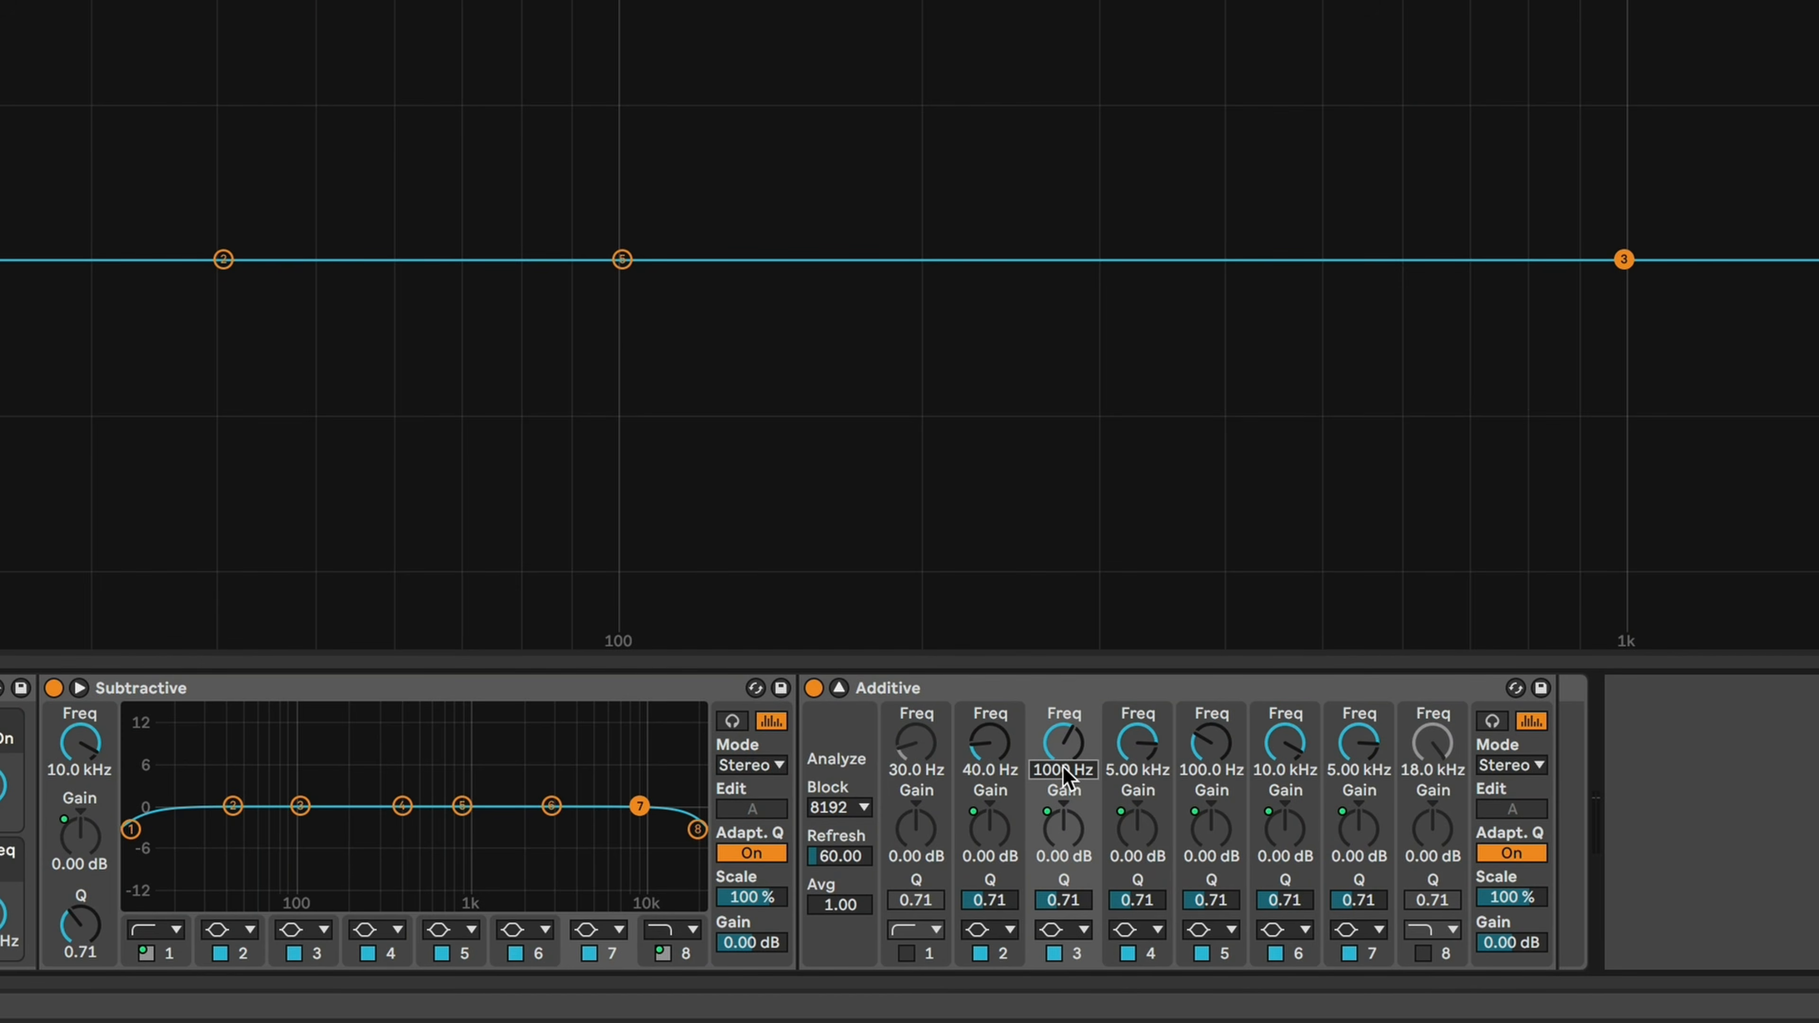
type("100")
key("Return")
left_click(1144, 773)
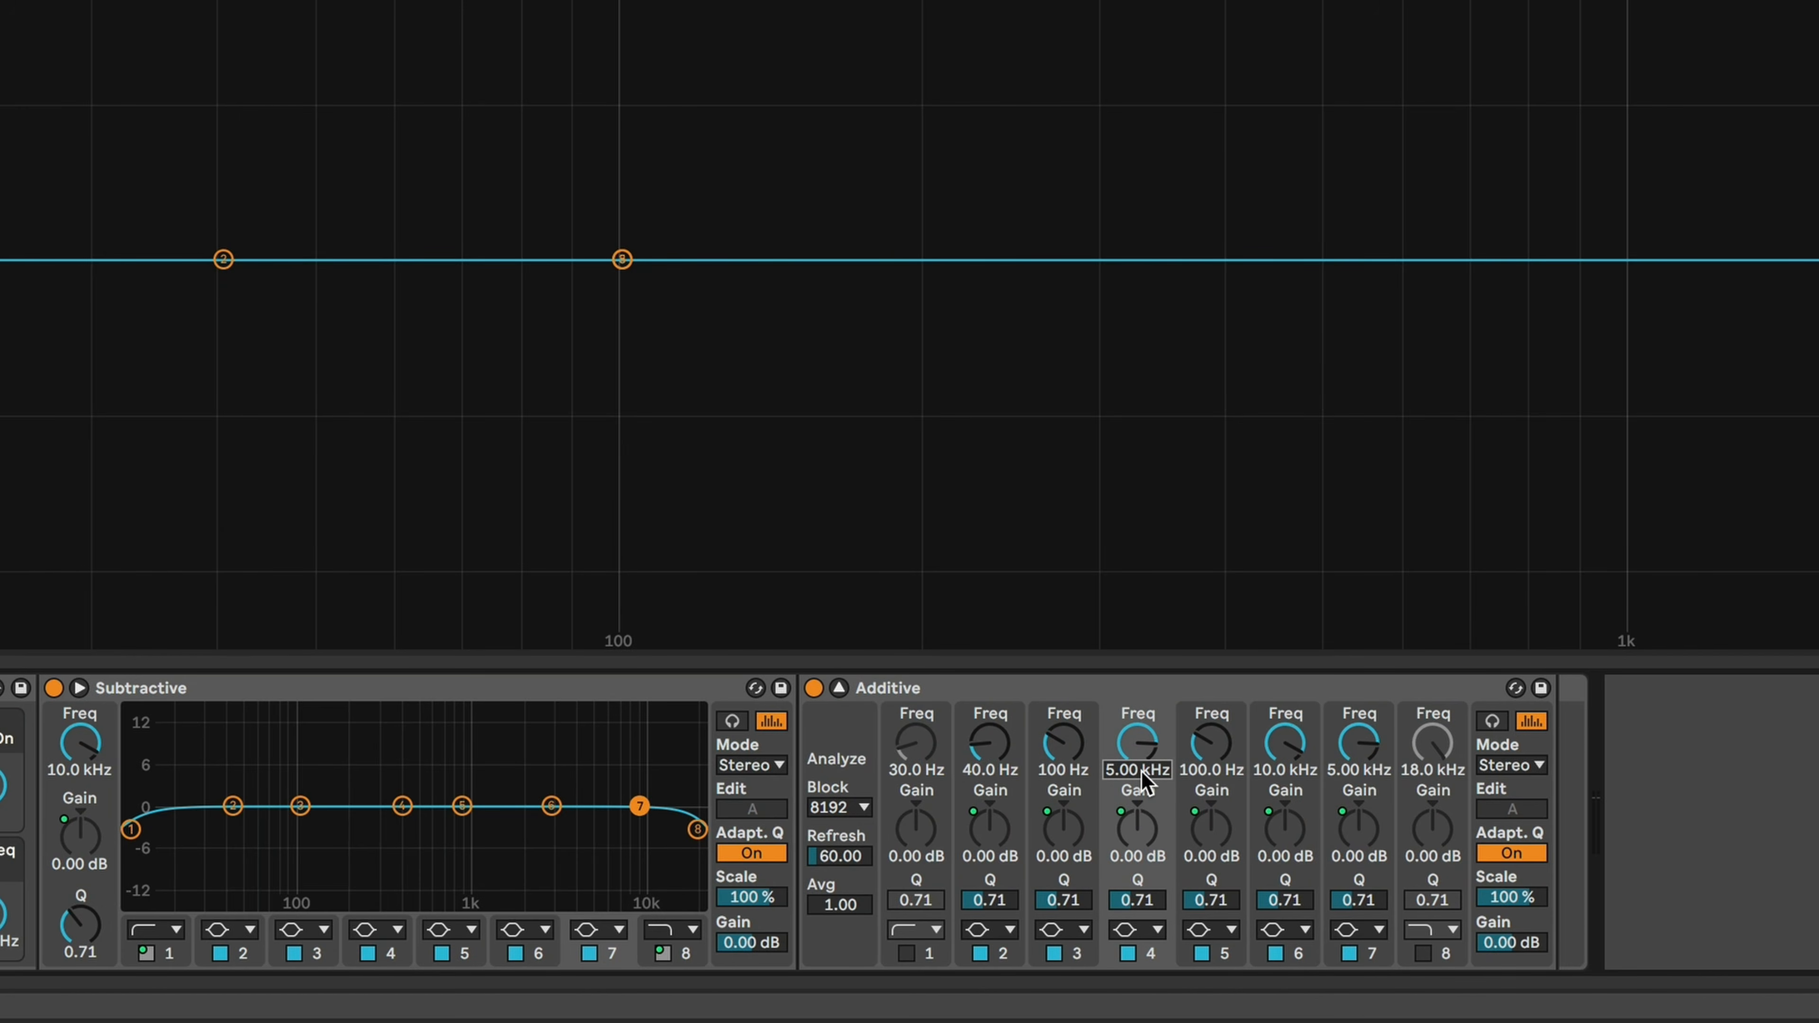
type("240")
key("Return")
- Set the frequencies of Additive bands 5, 6 and 7 to 2 kHz, 7 kHz and 10 kHz respectively
left_click(1228, 774)
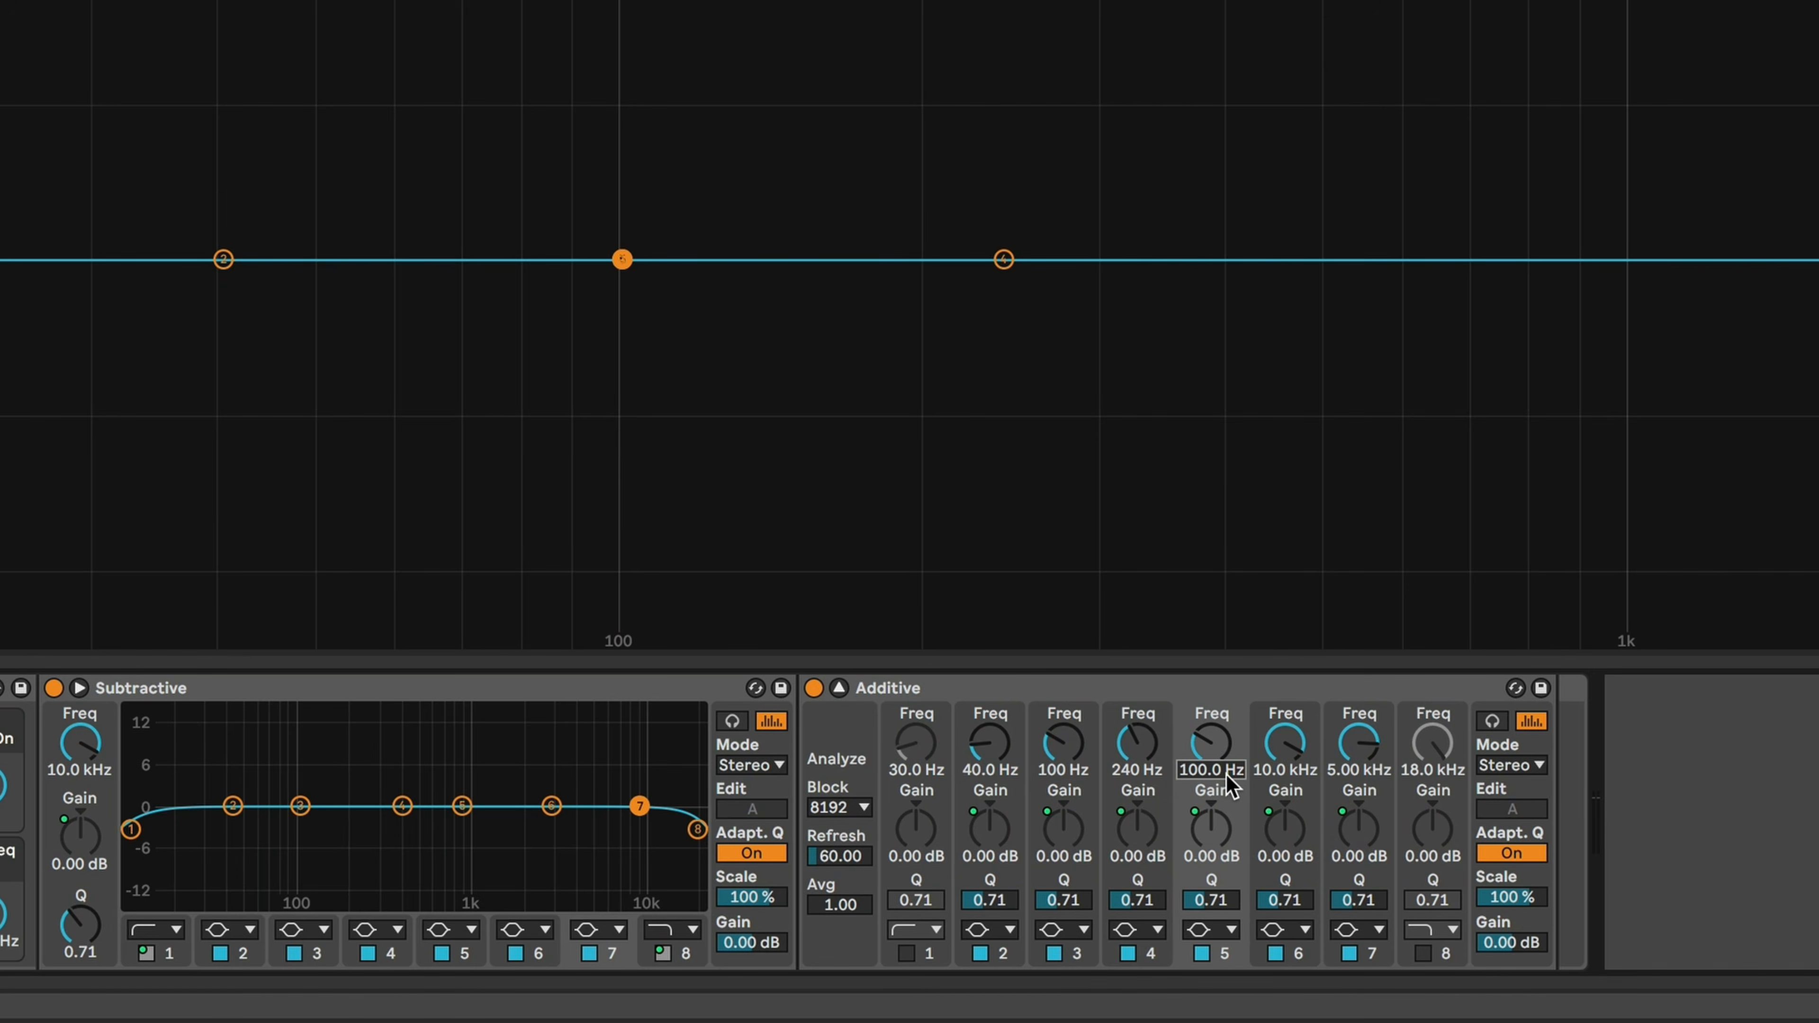
type("2000")
key("Return")
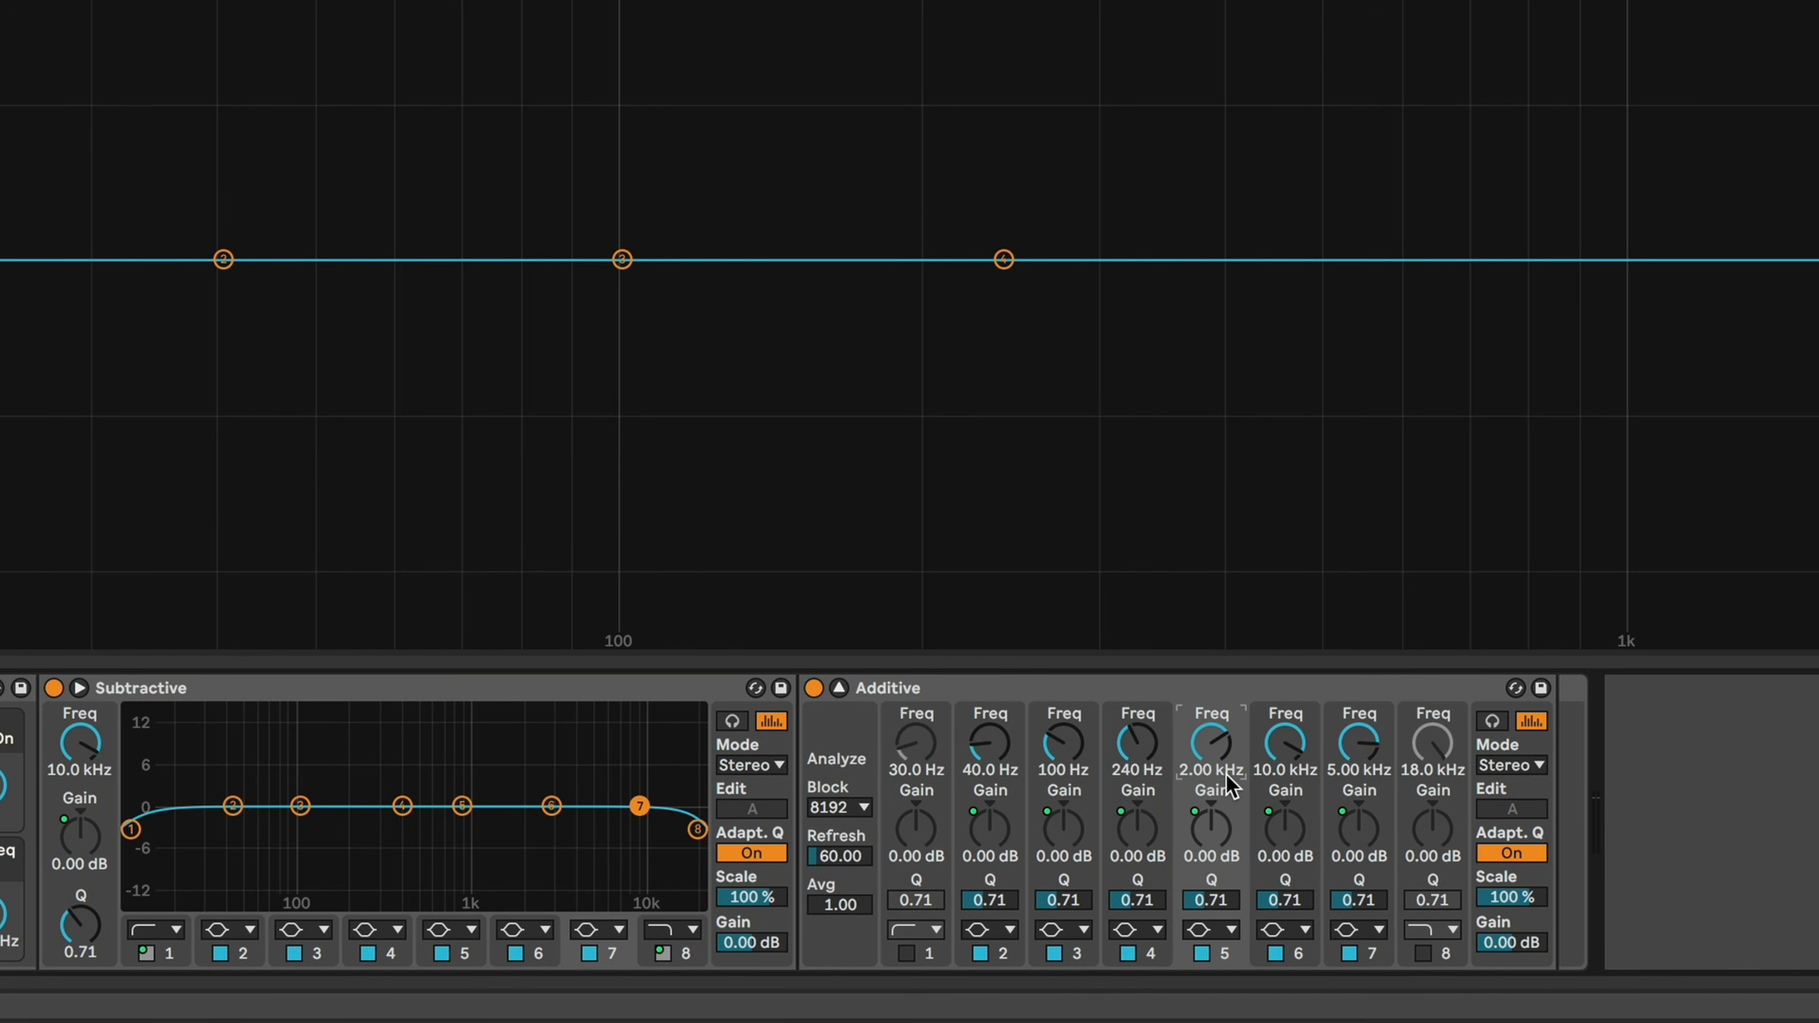
left_click(1276, 773)
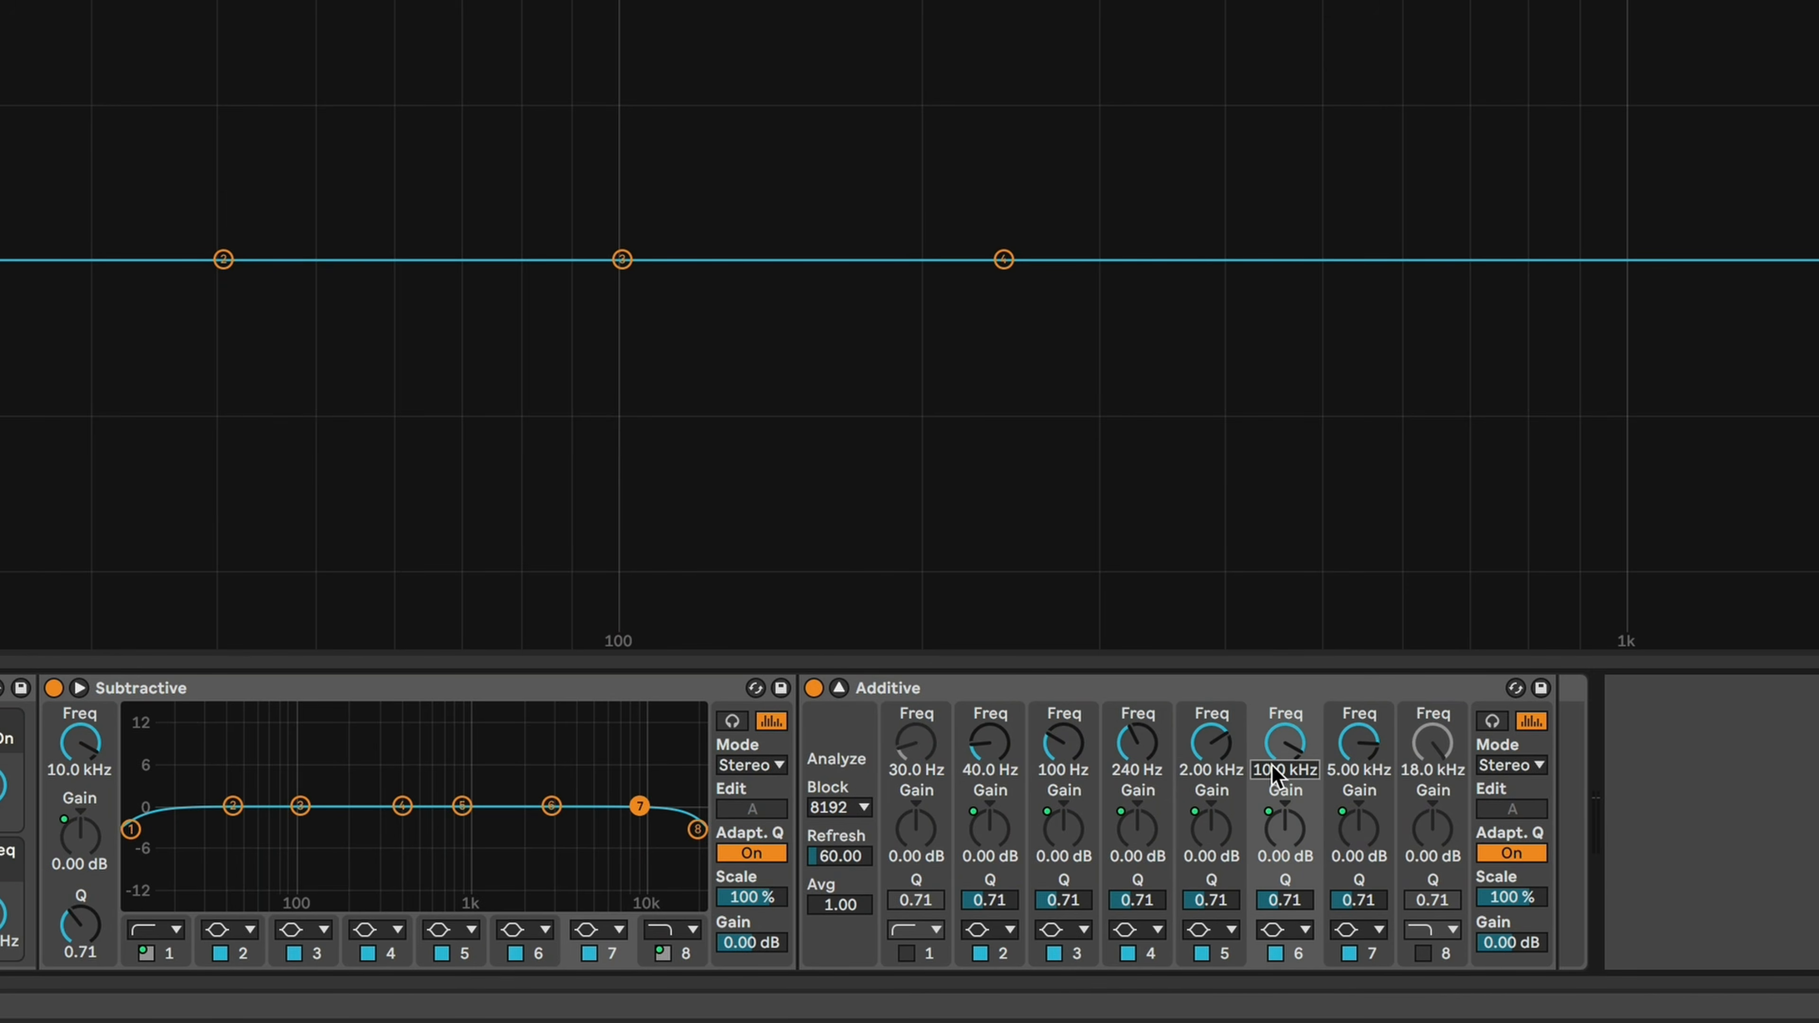
type("7000")
key("Return")
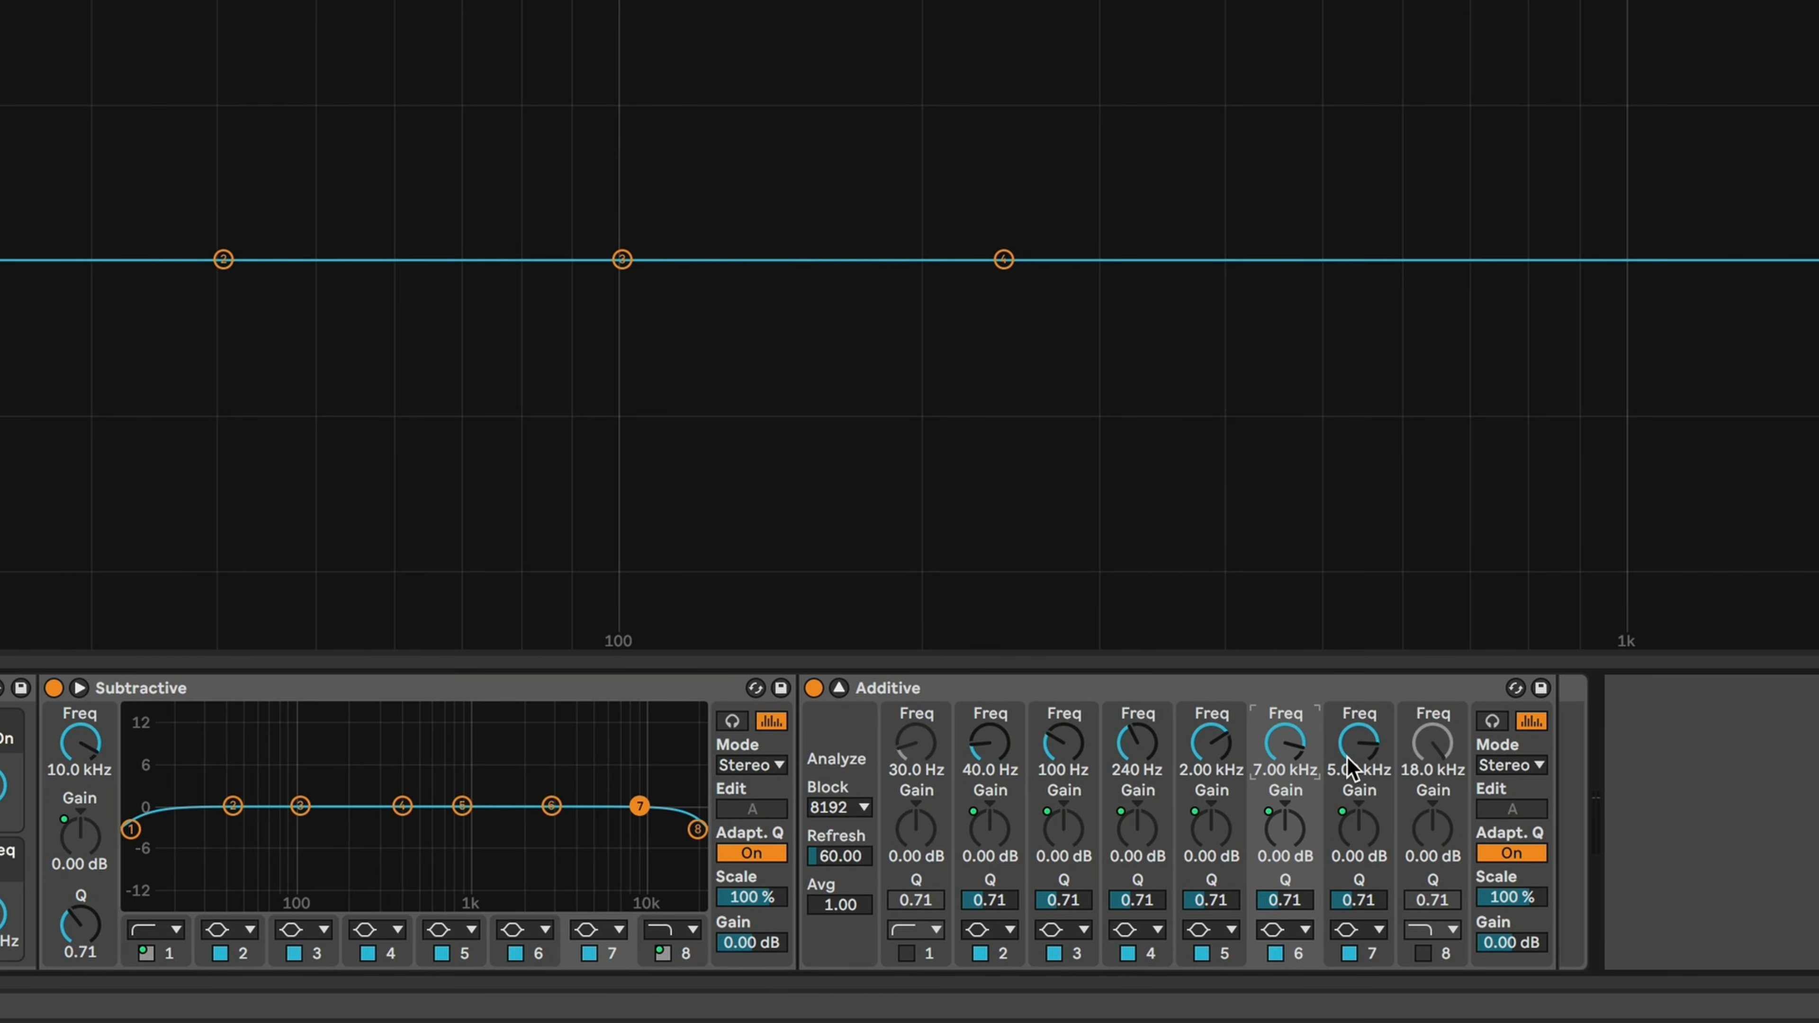
left_click(1355, 774)
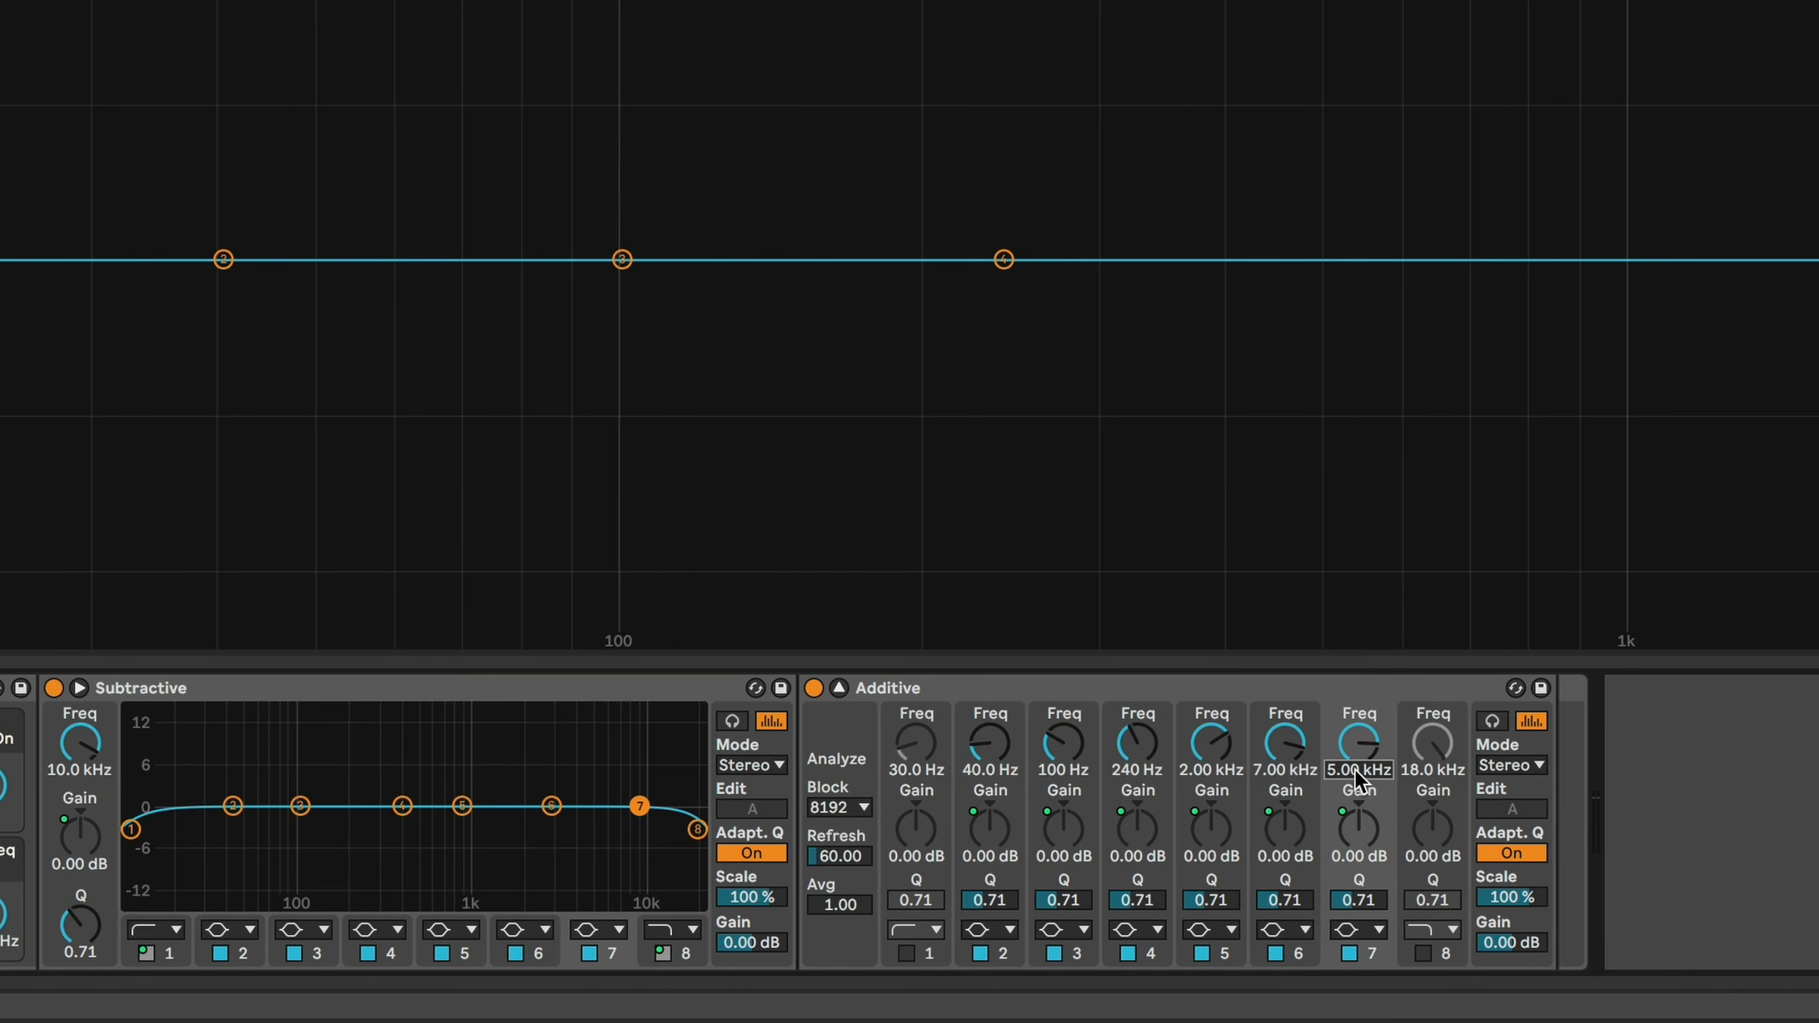
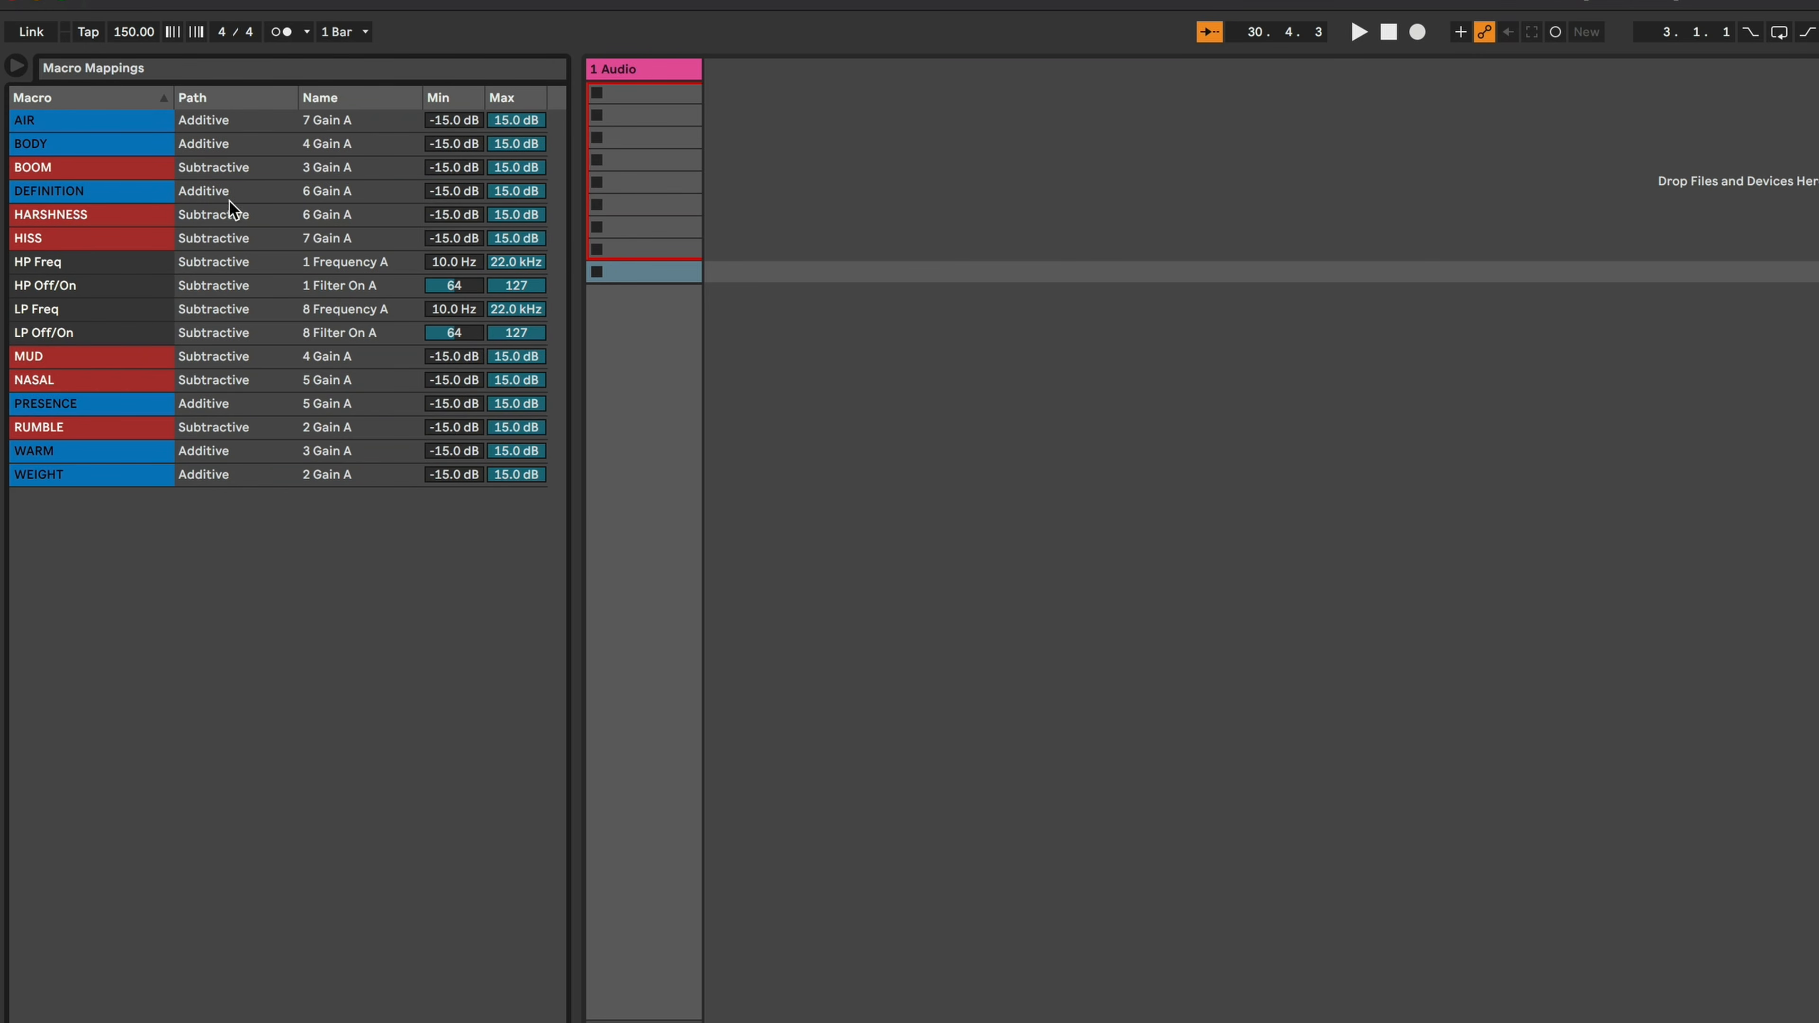
- Sort the macro mappings by path and set the maximum of RUMBLE, BOOM and MUD to 0 dB
left_click(210, 95)
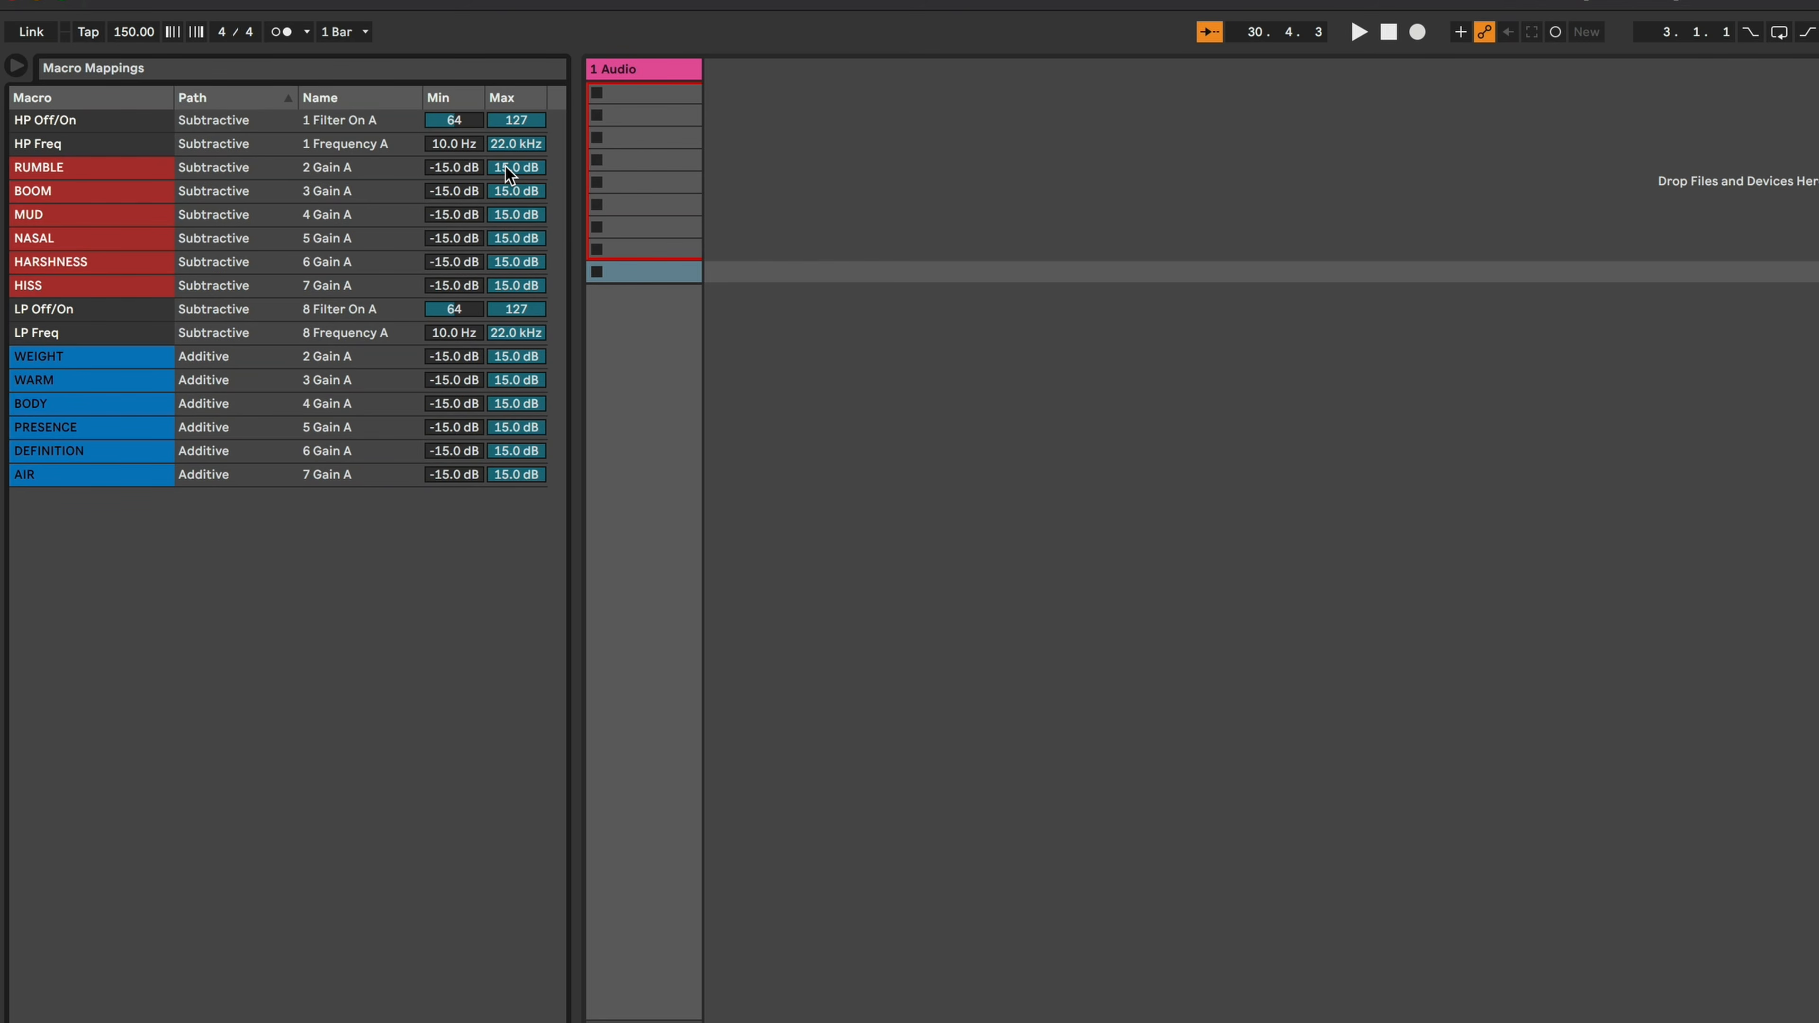
left_click(505, 166)
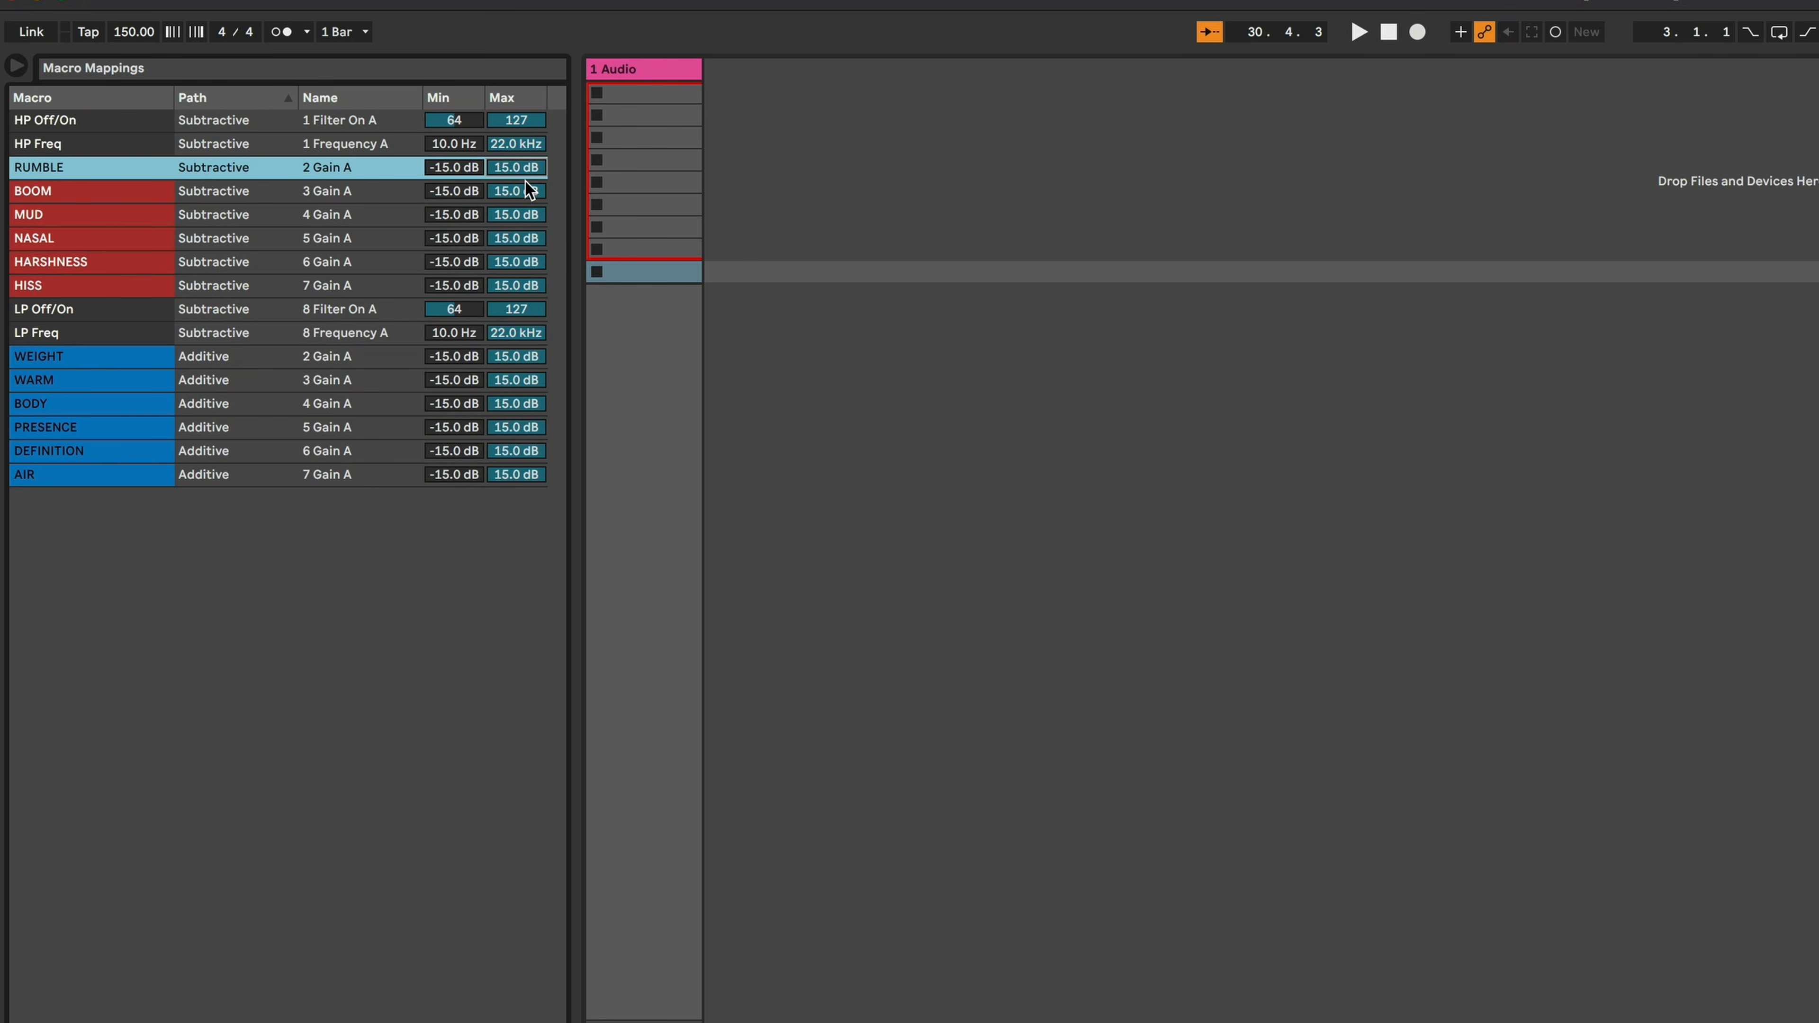
type("0")
left_click(505, 187)
type("0")
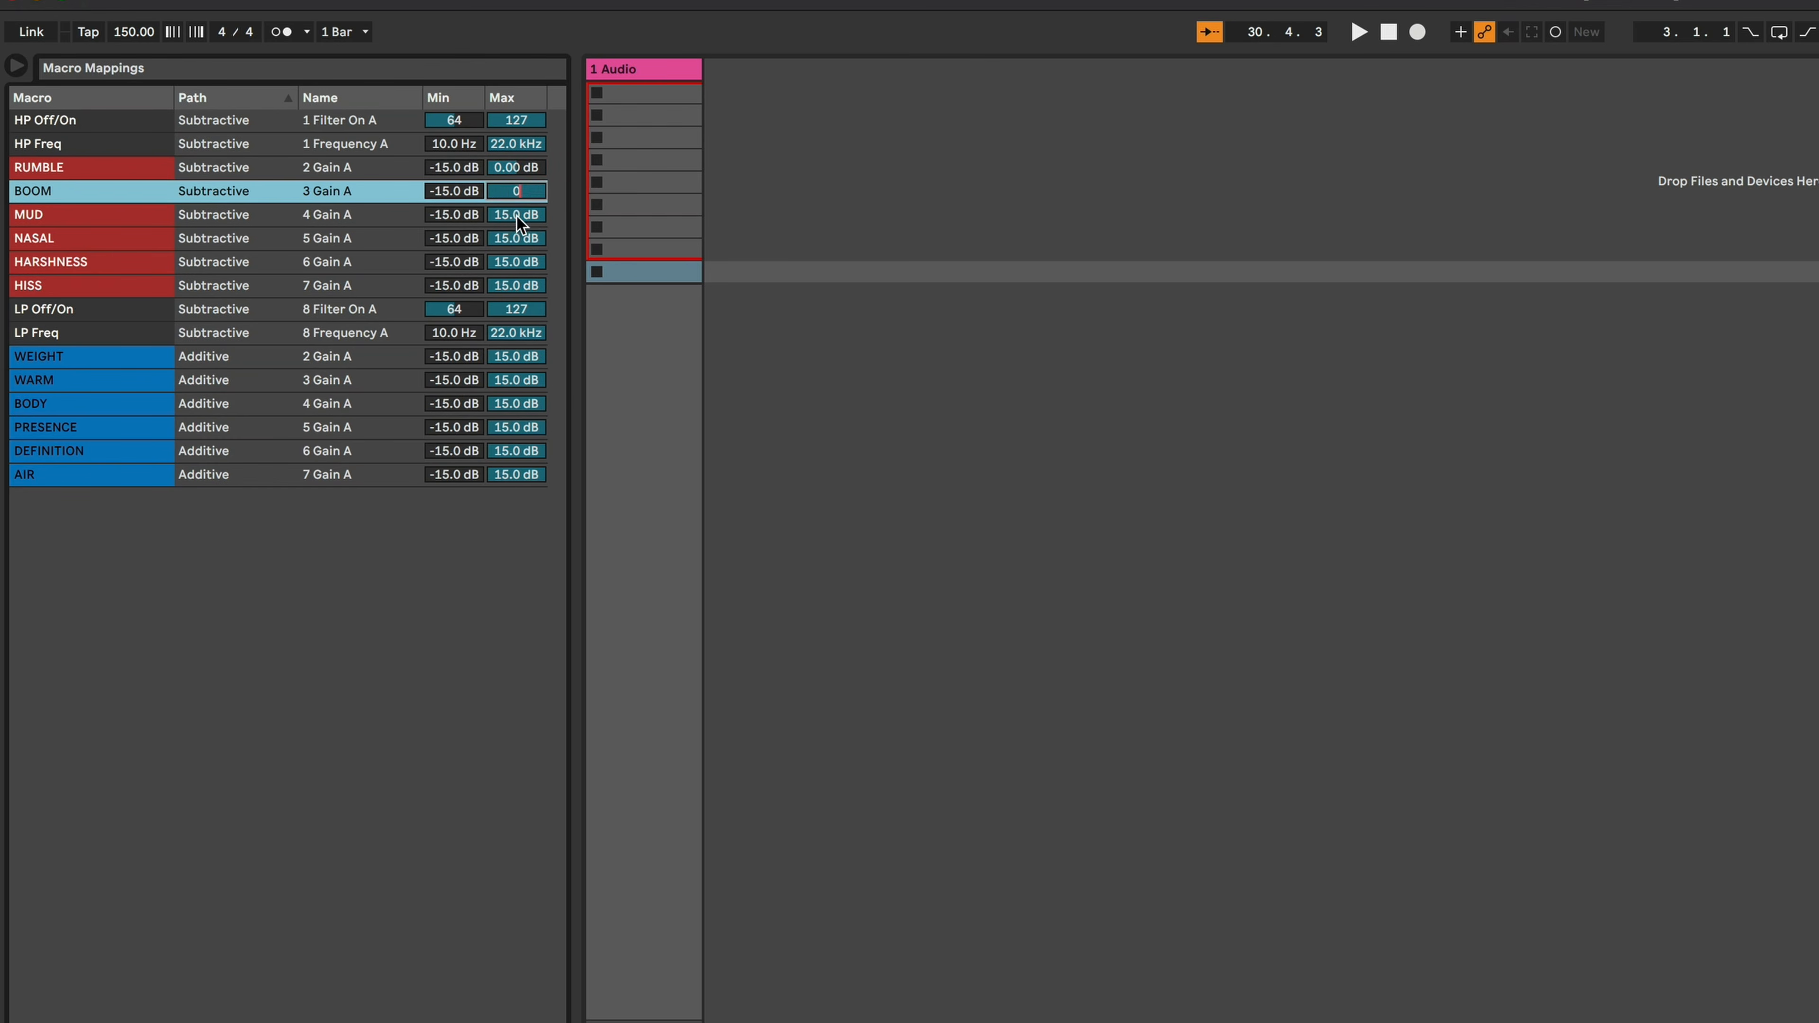
left_click(517, 216)
type("0")
- Set the maximum of the NASAL, HARSHNESS and HISS macro mappings to 0 dB
left_click(517, 239)
type("0")
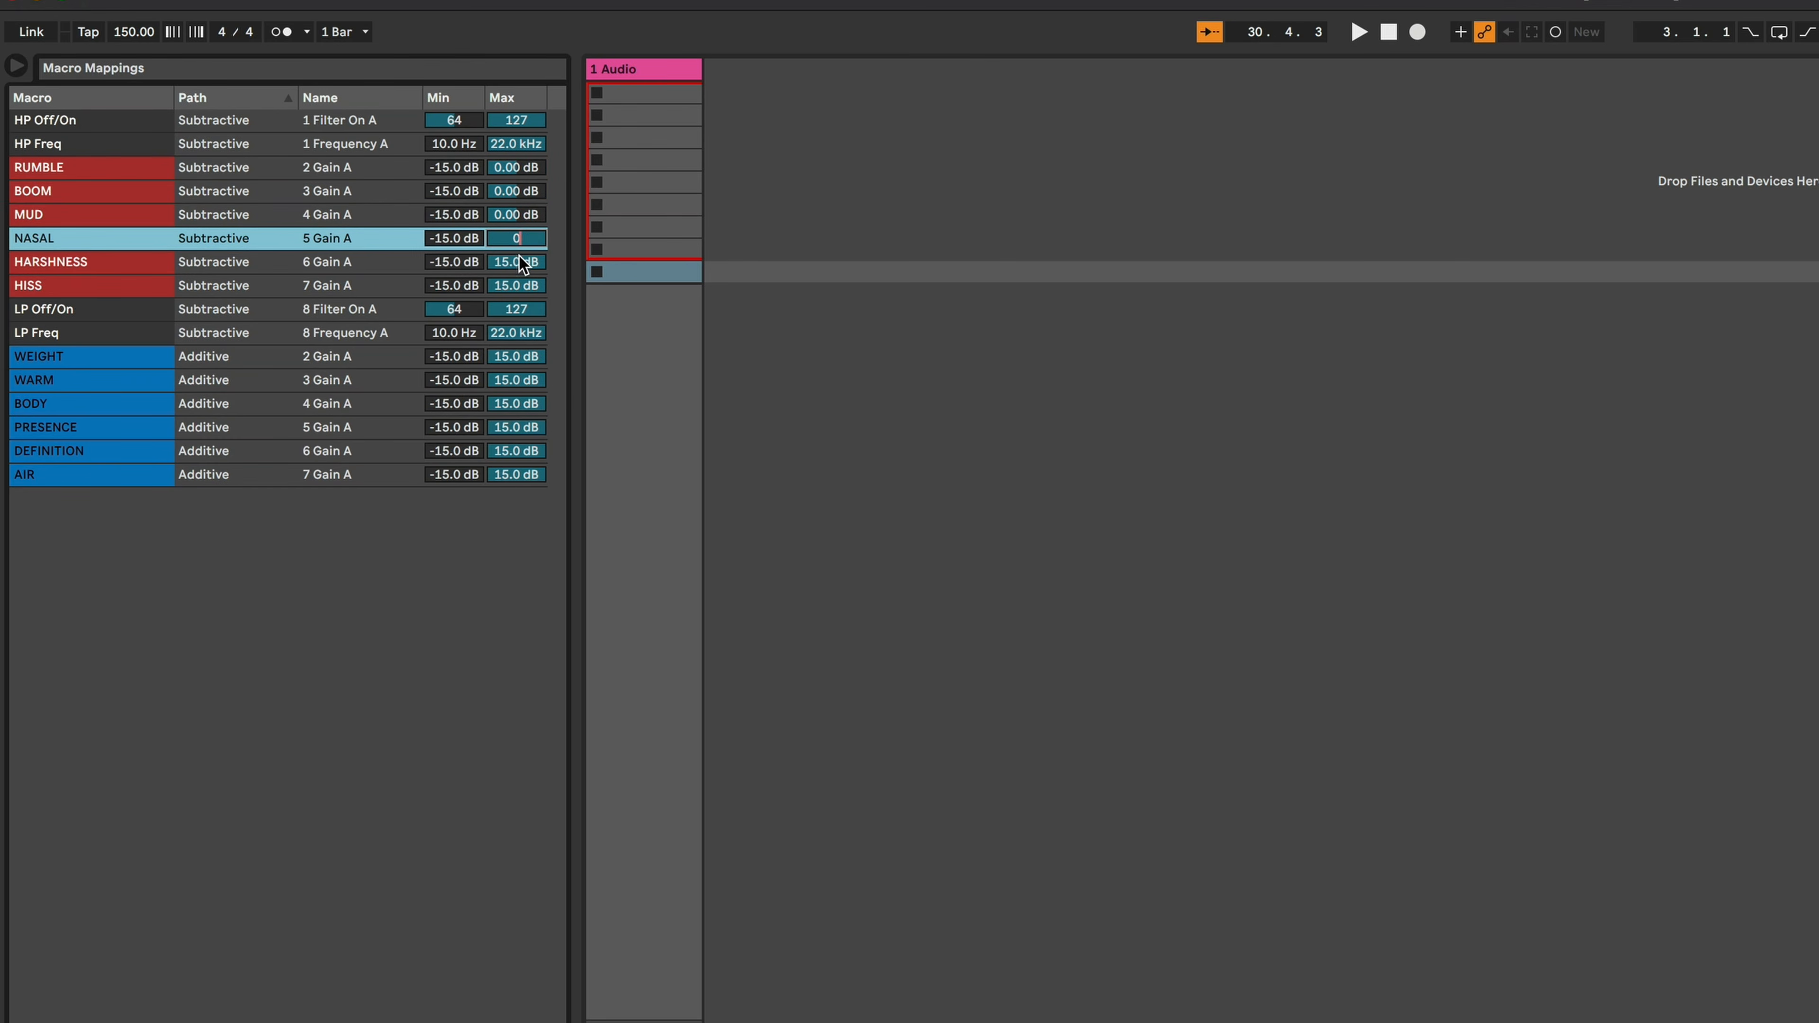
left_click(519, 260)
left_click(515, 283)
type("0")
left_click(643, 367)
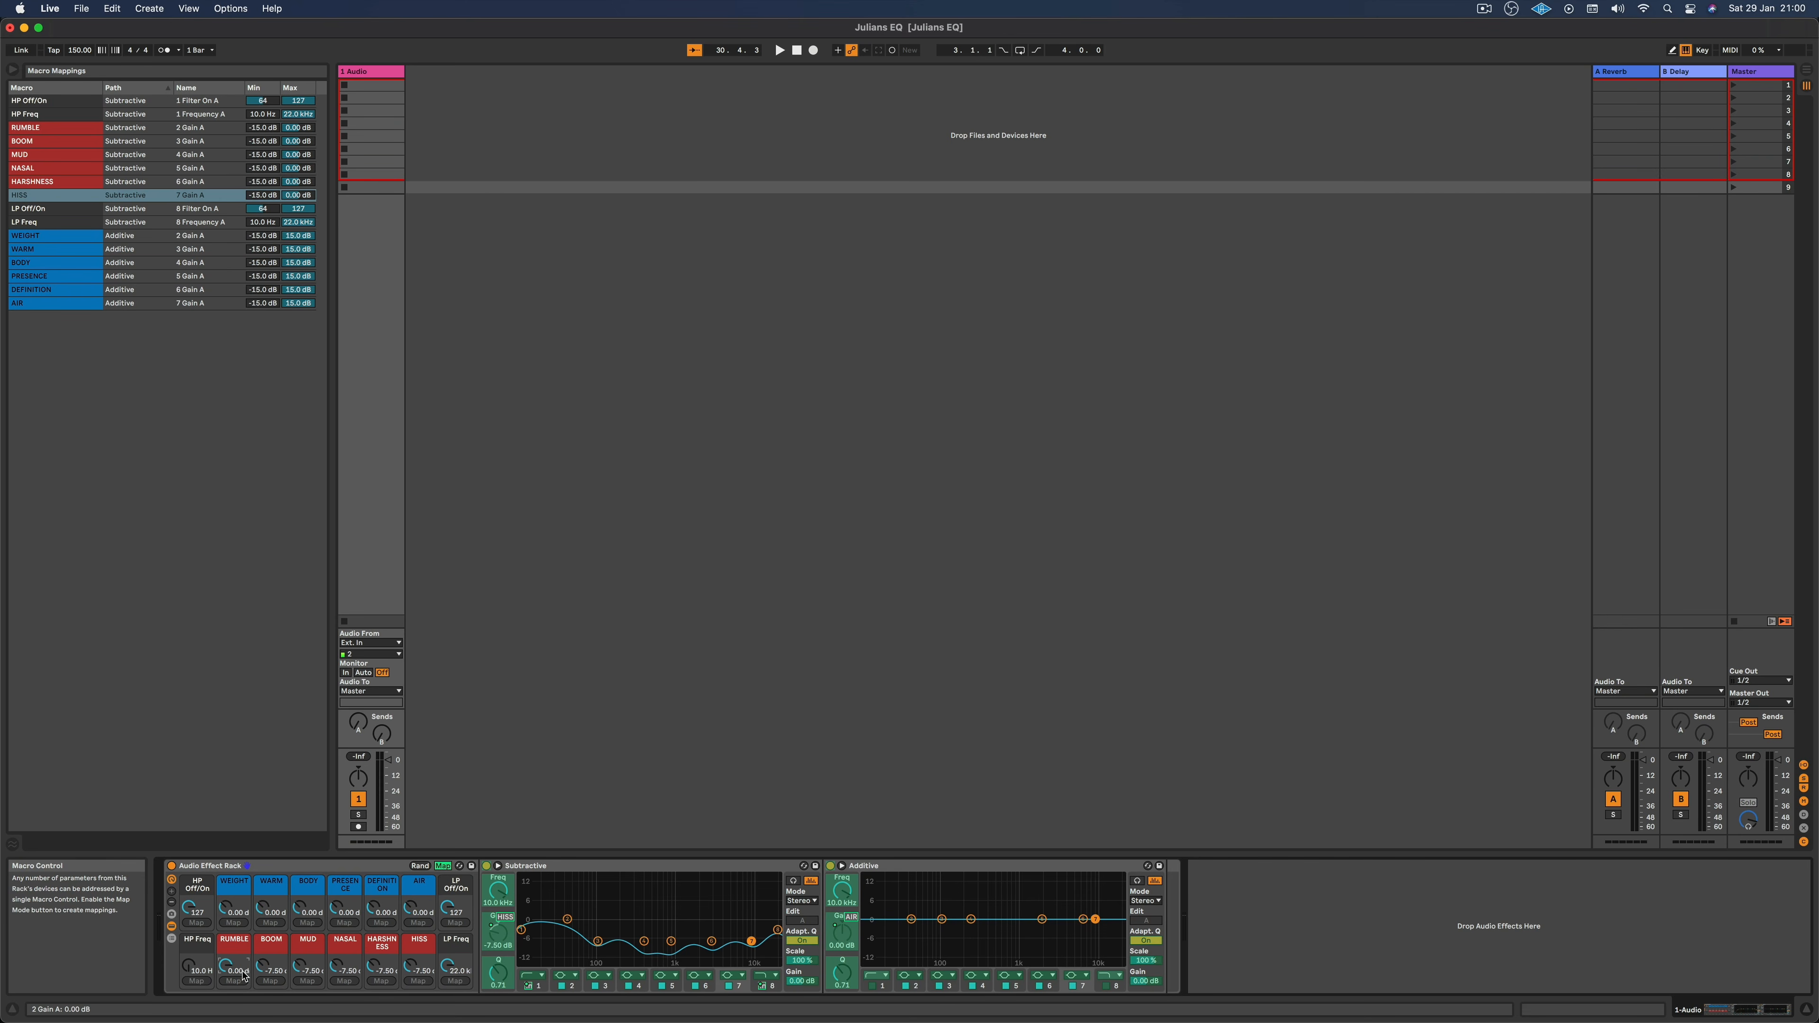
- Turn the red Subtractive macros from BOOM through HISS up to about 0 dB
left_click_drag(272, 970, 304, 900)
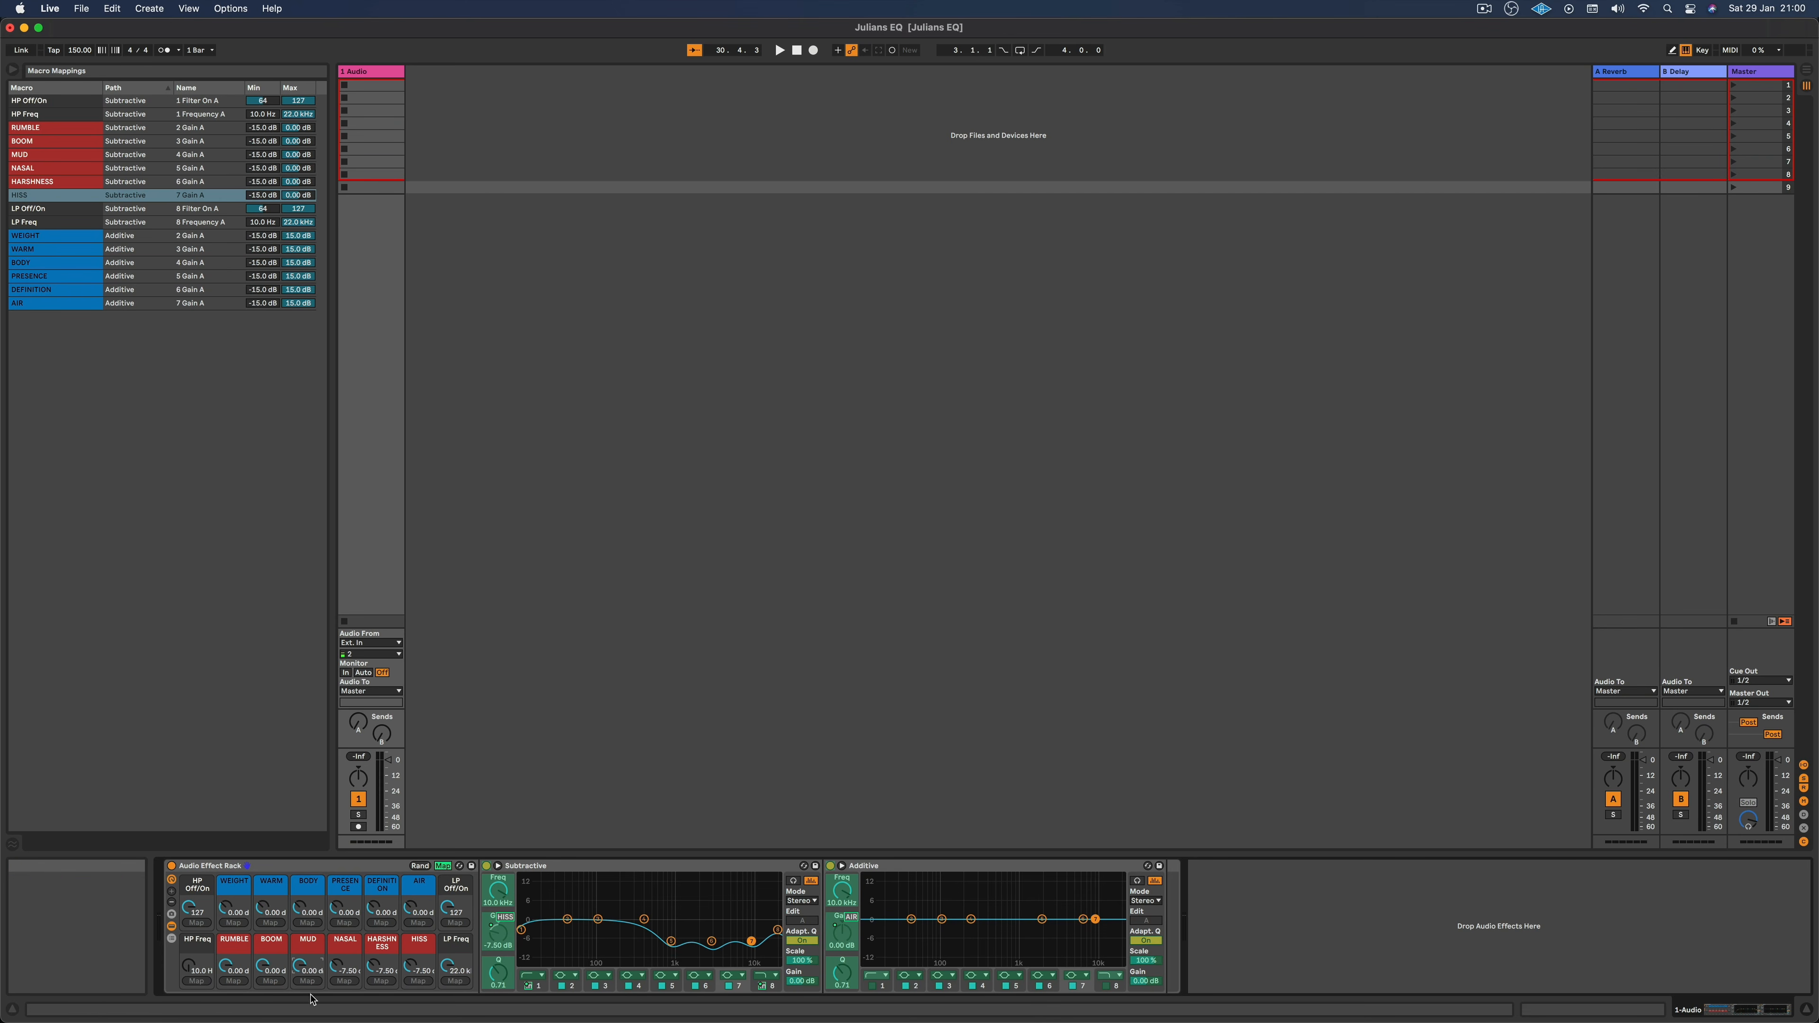
left_click_drag(338, 968, 338, 897)
left_click_drag(375, 968, 375, 897)
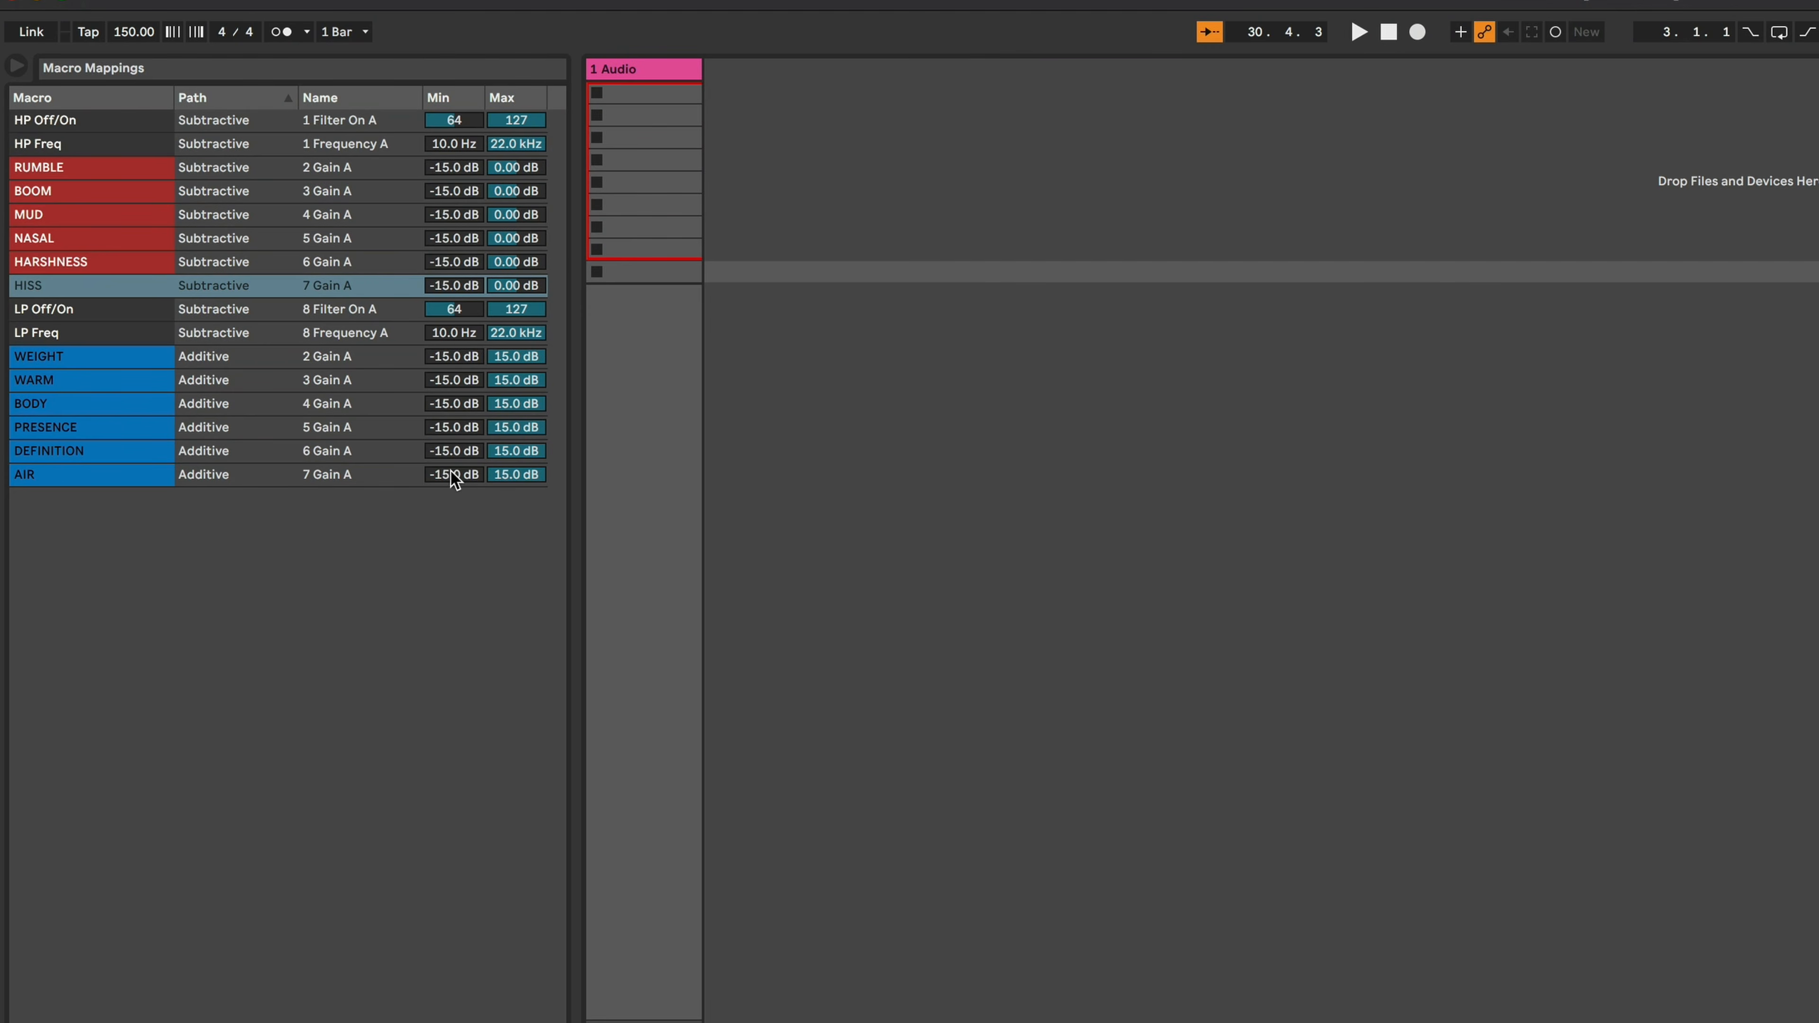
- Set the minimum of the WEIGHT, WARM and BODY macro mappings to 0 dB
left_click(437, 351)
type("0")
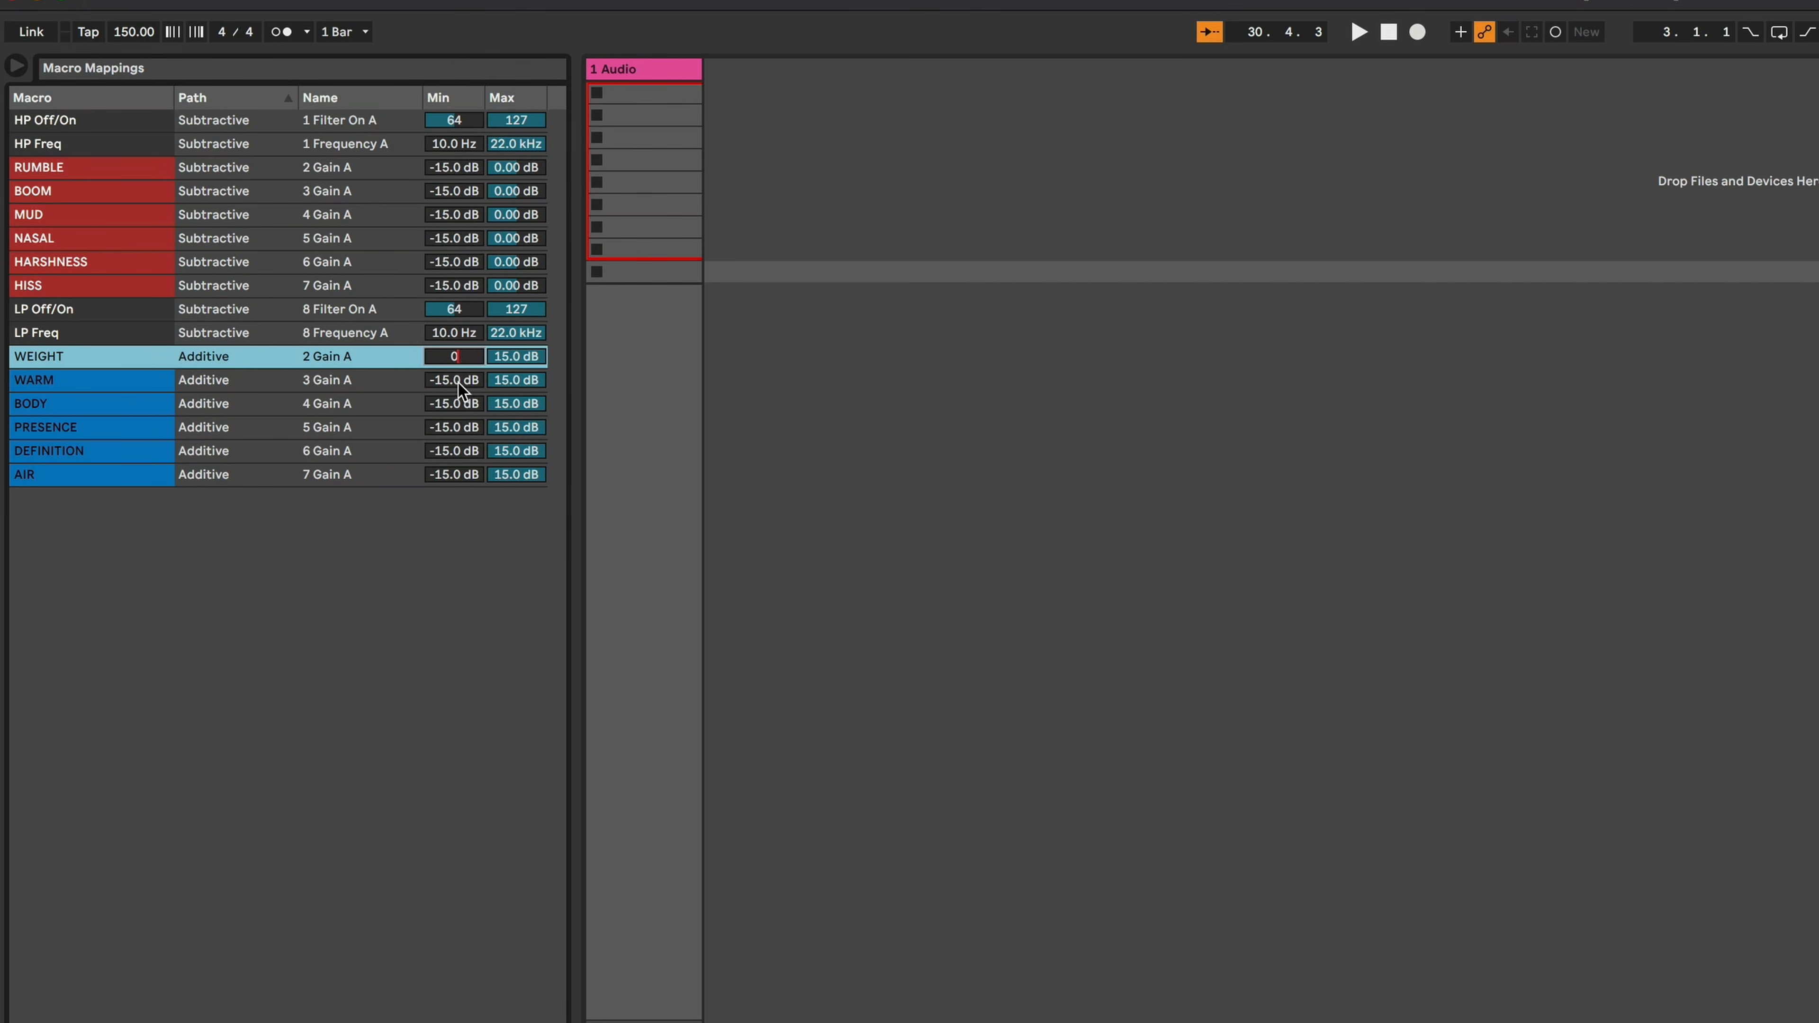
left_click(458, 383)
type("0")
left_click(458, 405)
- Set the minimum of the PRESENCE, DEFINITION and AIR macro mappings to 0 dB
left_click(457, 426)
type("0")
left_click(456, 448)
type("0")
left_click(457, 473)
type("0")
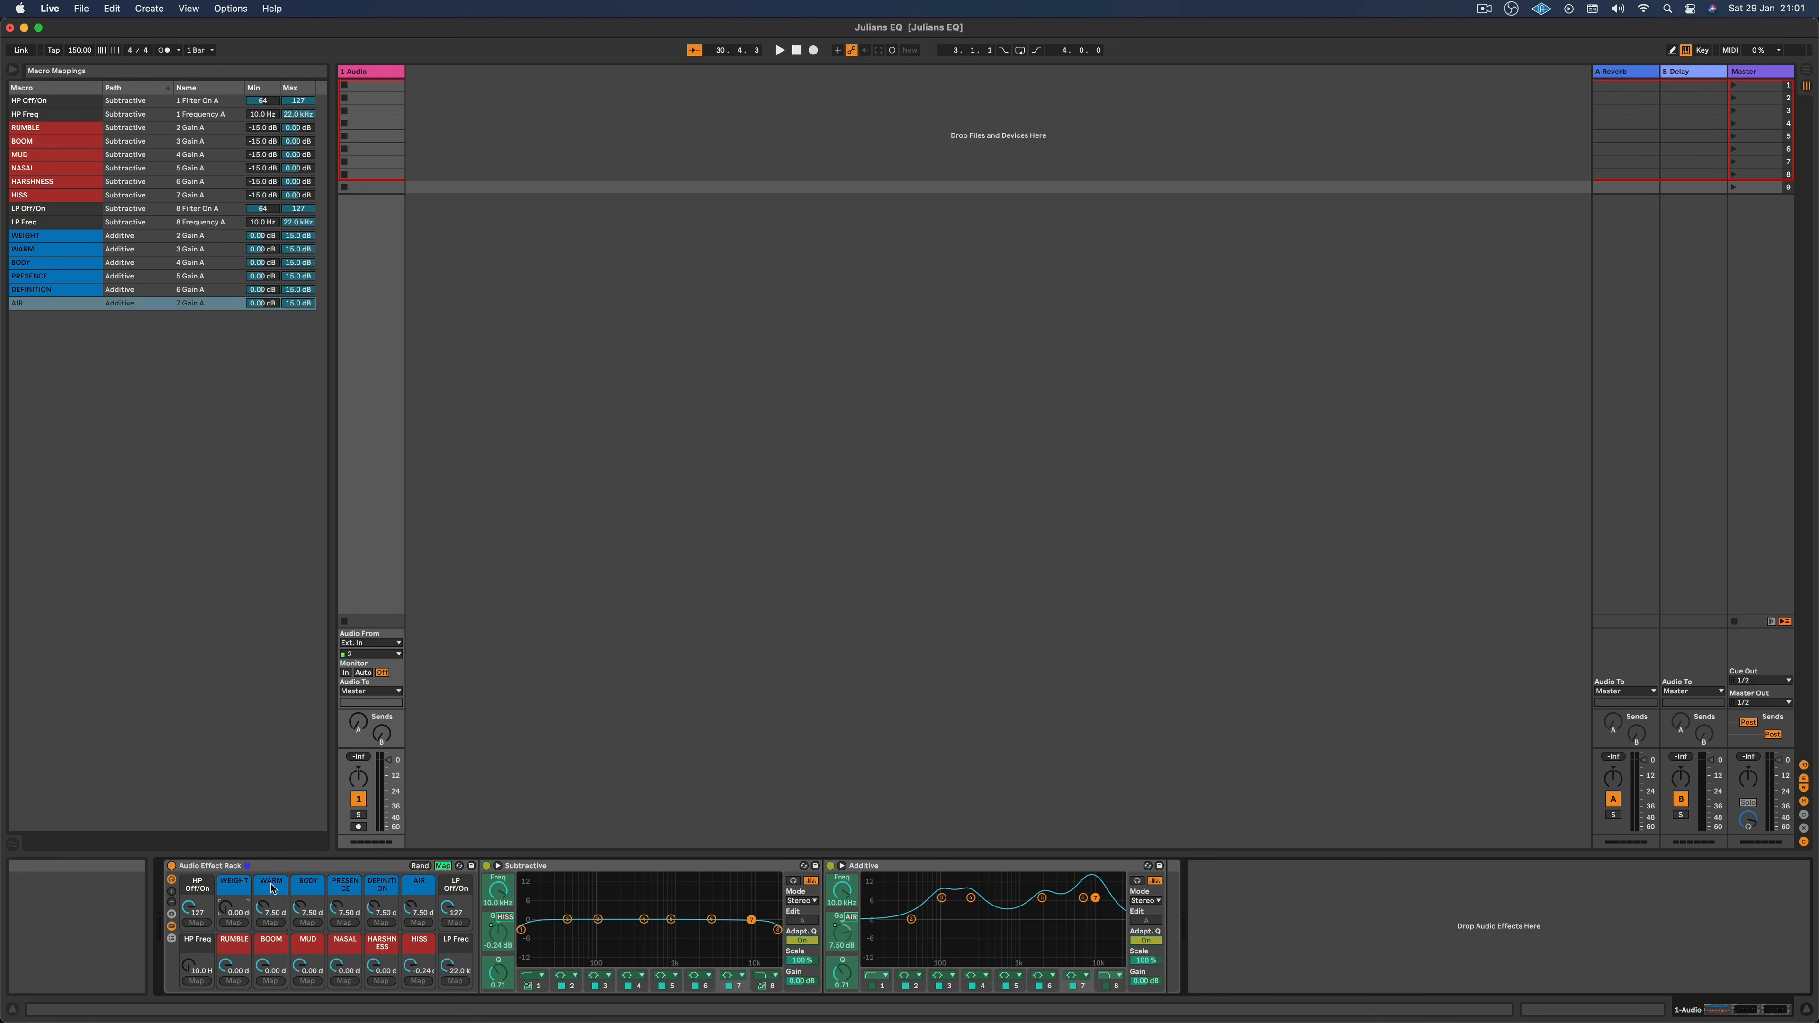
- Reset the blue Additive macros to 0 dB and leave macro mapping mode
left_click_drag(264, 904, 264, 911)
double_click(337, 908)
double_click(410, 908)
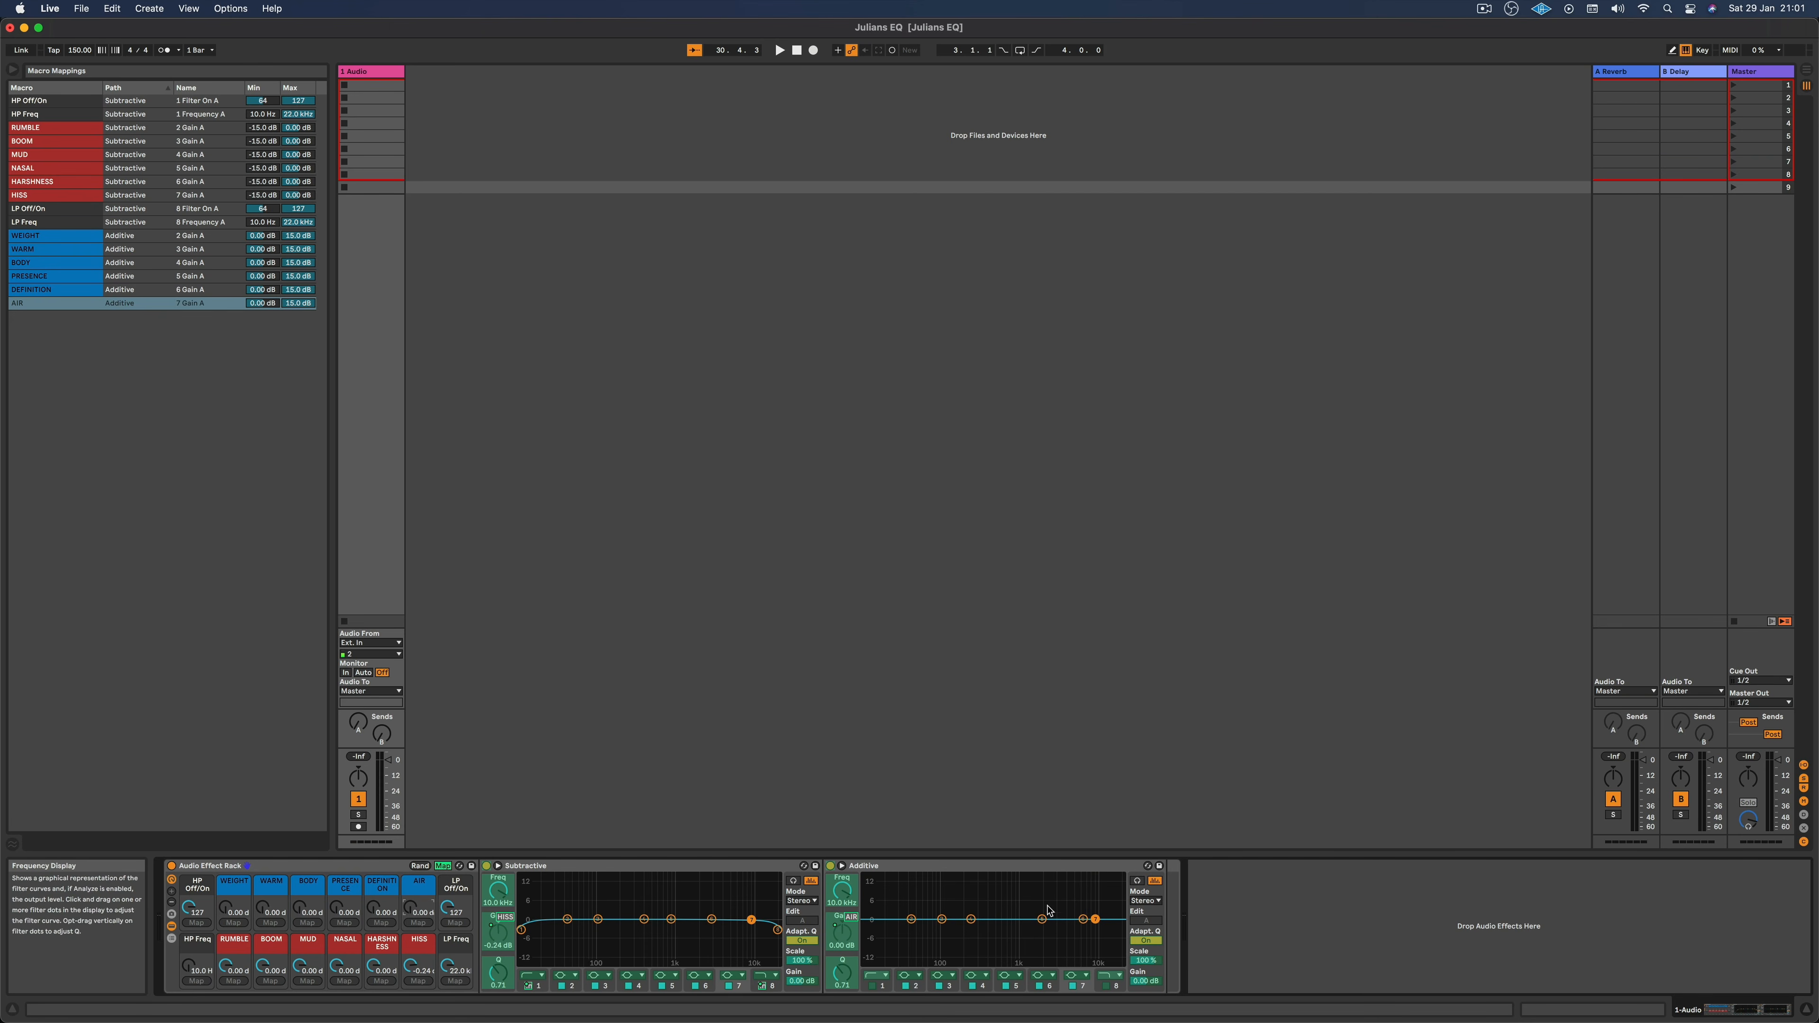
left_click(443, 866)
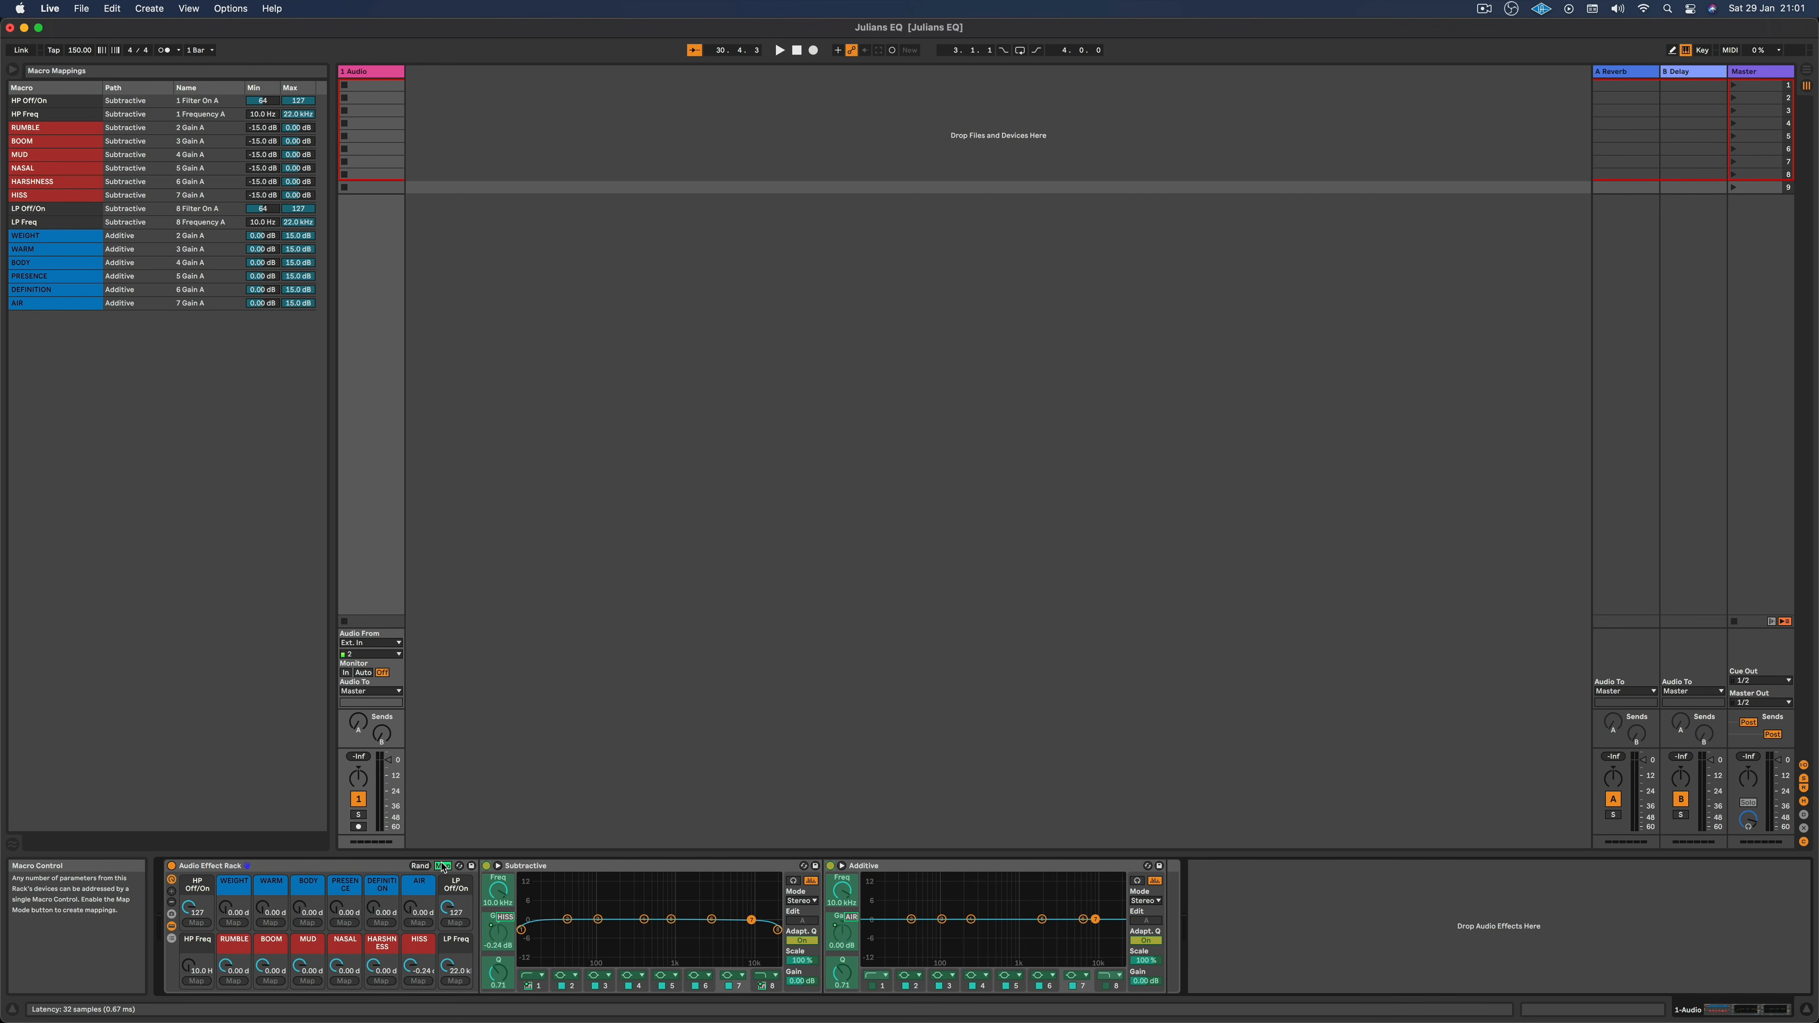
left_click(442, 867)
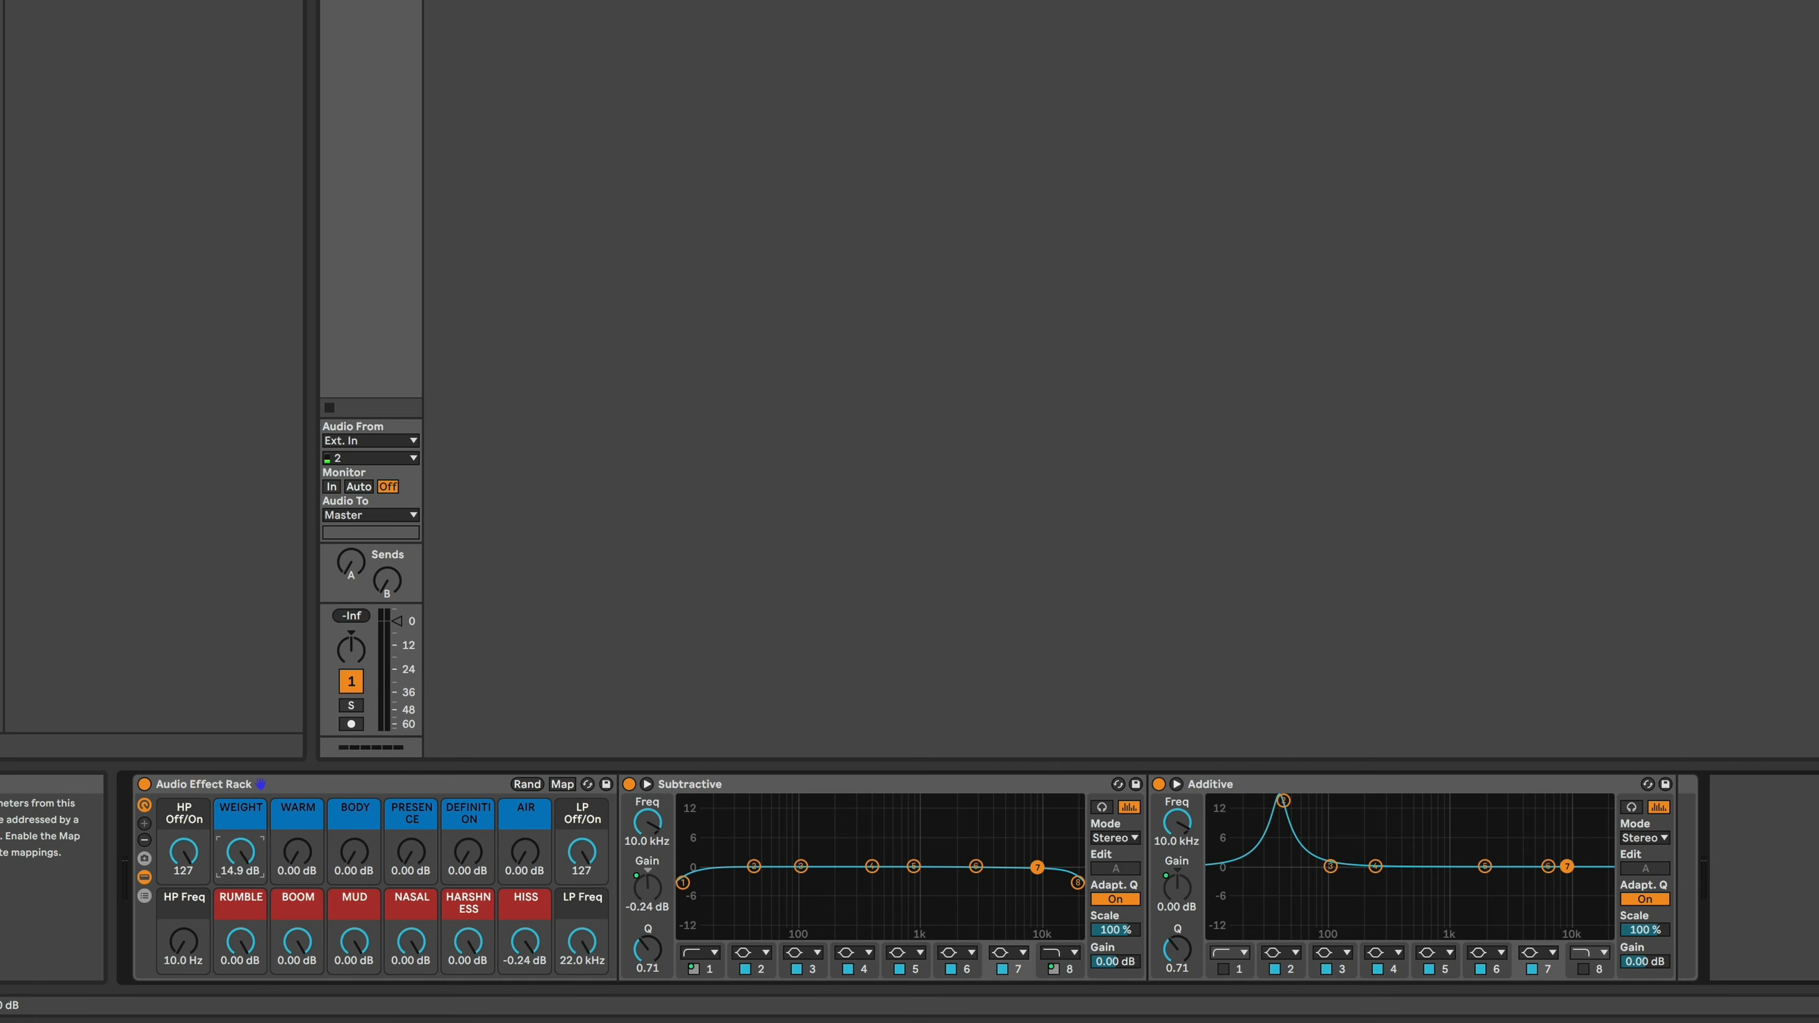
- Return the WEIGHT macro to 0 dB and switch both filters off, with HP Off/On at 0 and LP Off/On at 4
left_click_drag(241, 852, 183, 949)
mouse_move(573, 935)
left_mouse_down()
mouse_move(572, 982)
mouse_move(572, 931)
left_mouse_up()
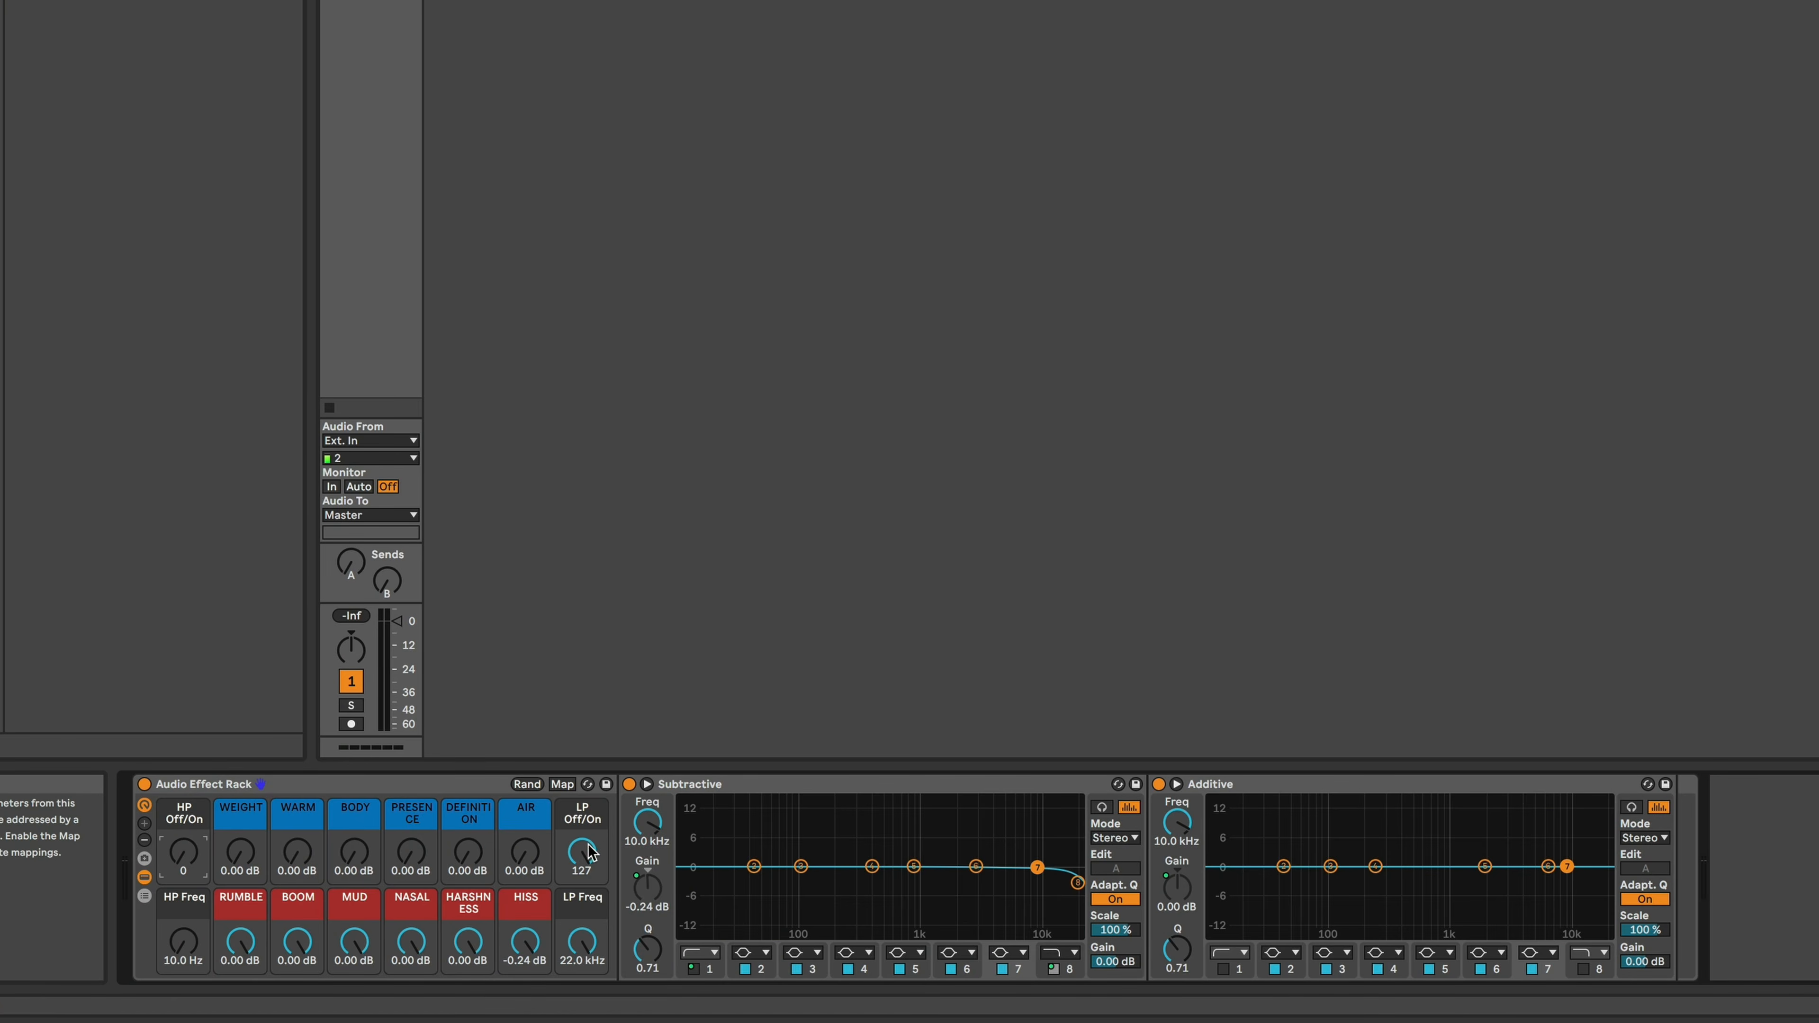
left_click_drag(586, 851, 586, 939)
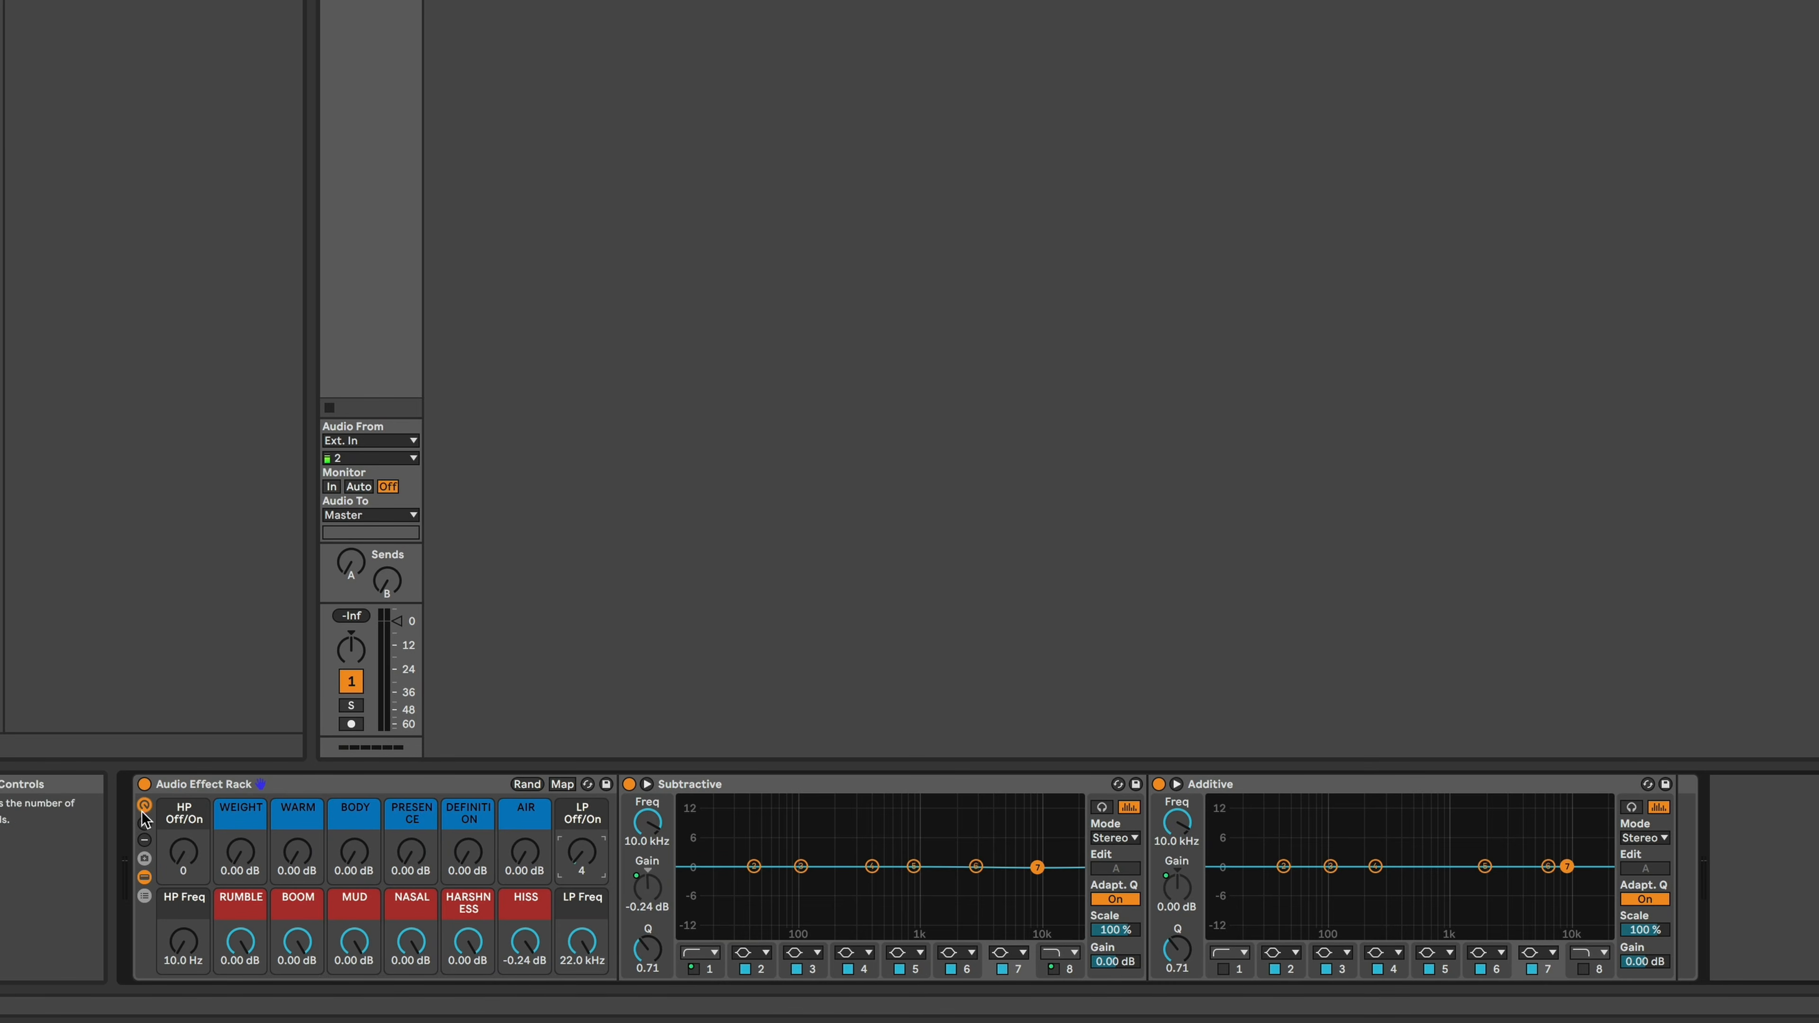
- Hide the rack's devices and rename the rack to the creator's first name in possessive form followed by "Easy-Q Demo"
left_click(144, 877)
left_click(323, 783)
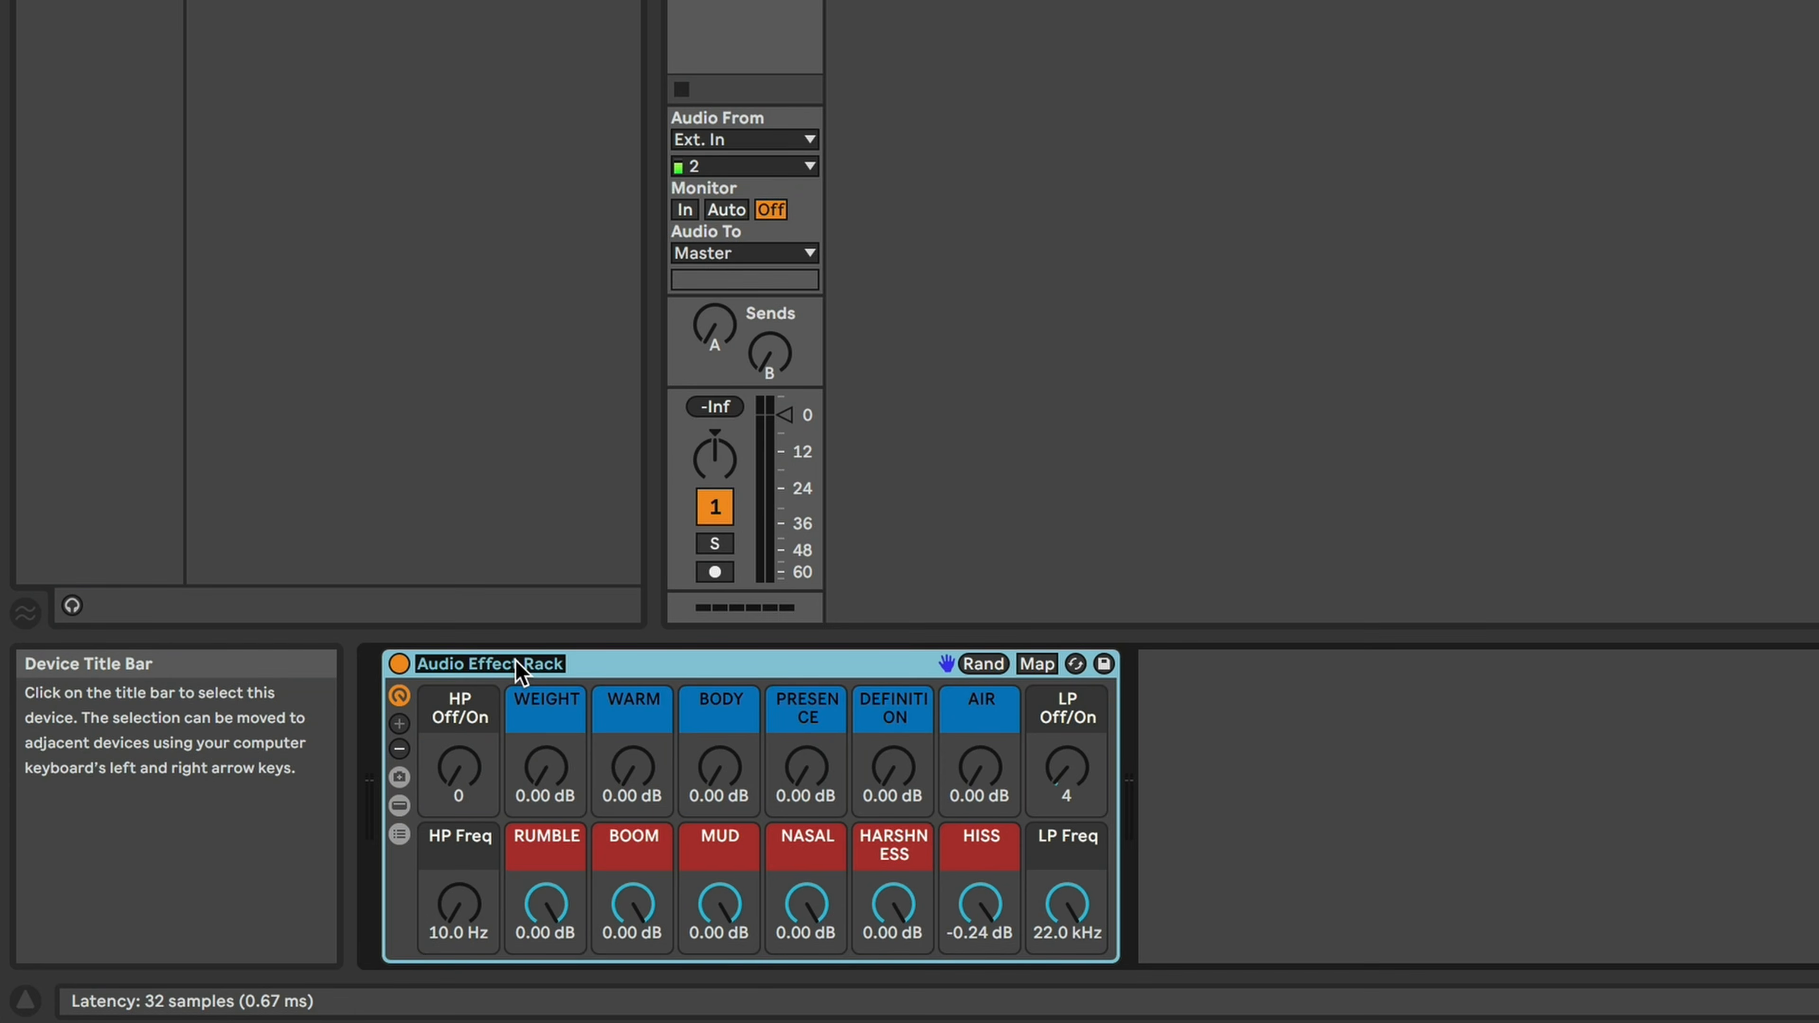
type("Julian's Easy-Q")
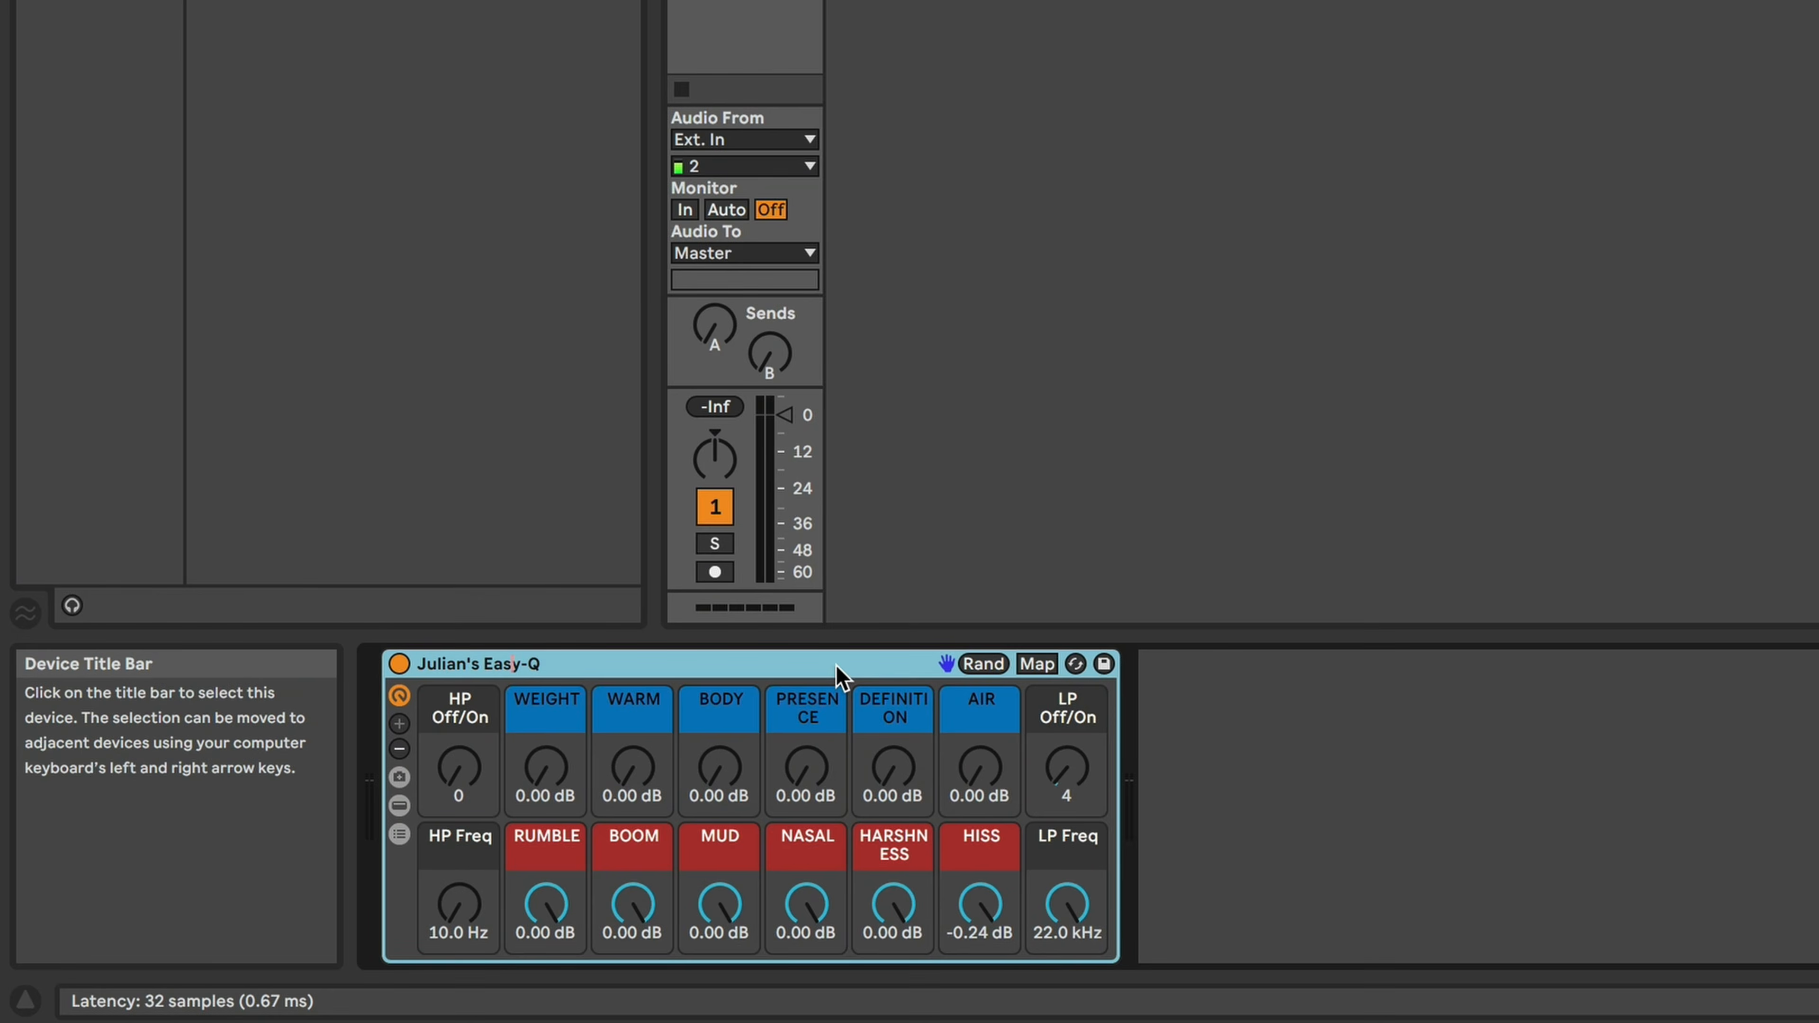
key("End")
type("De")
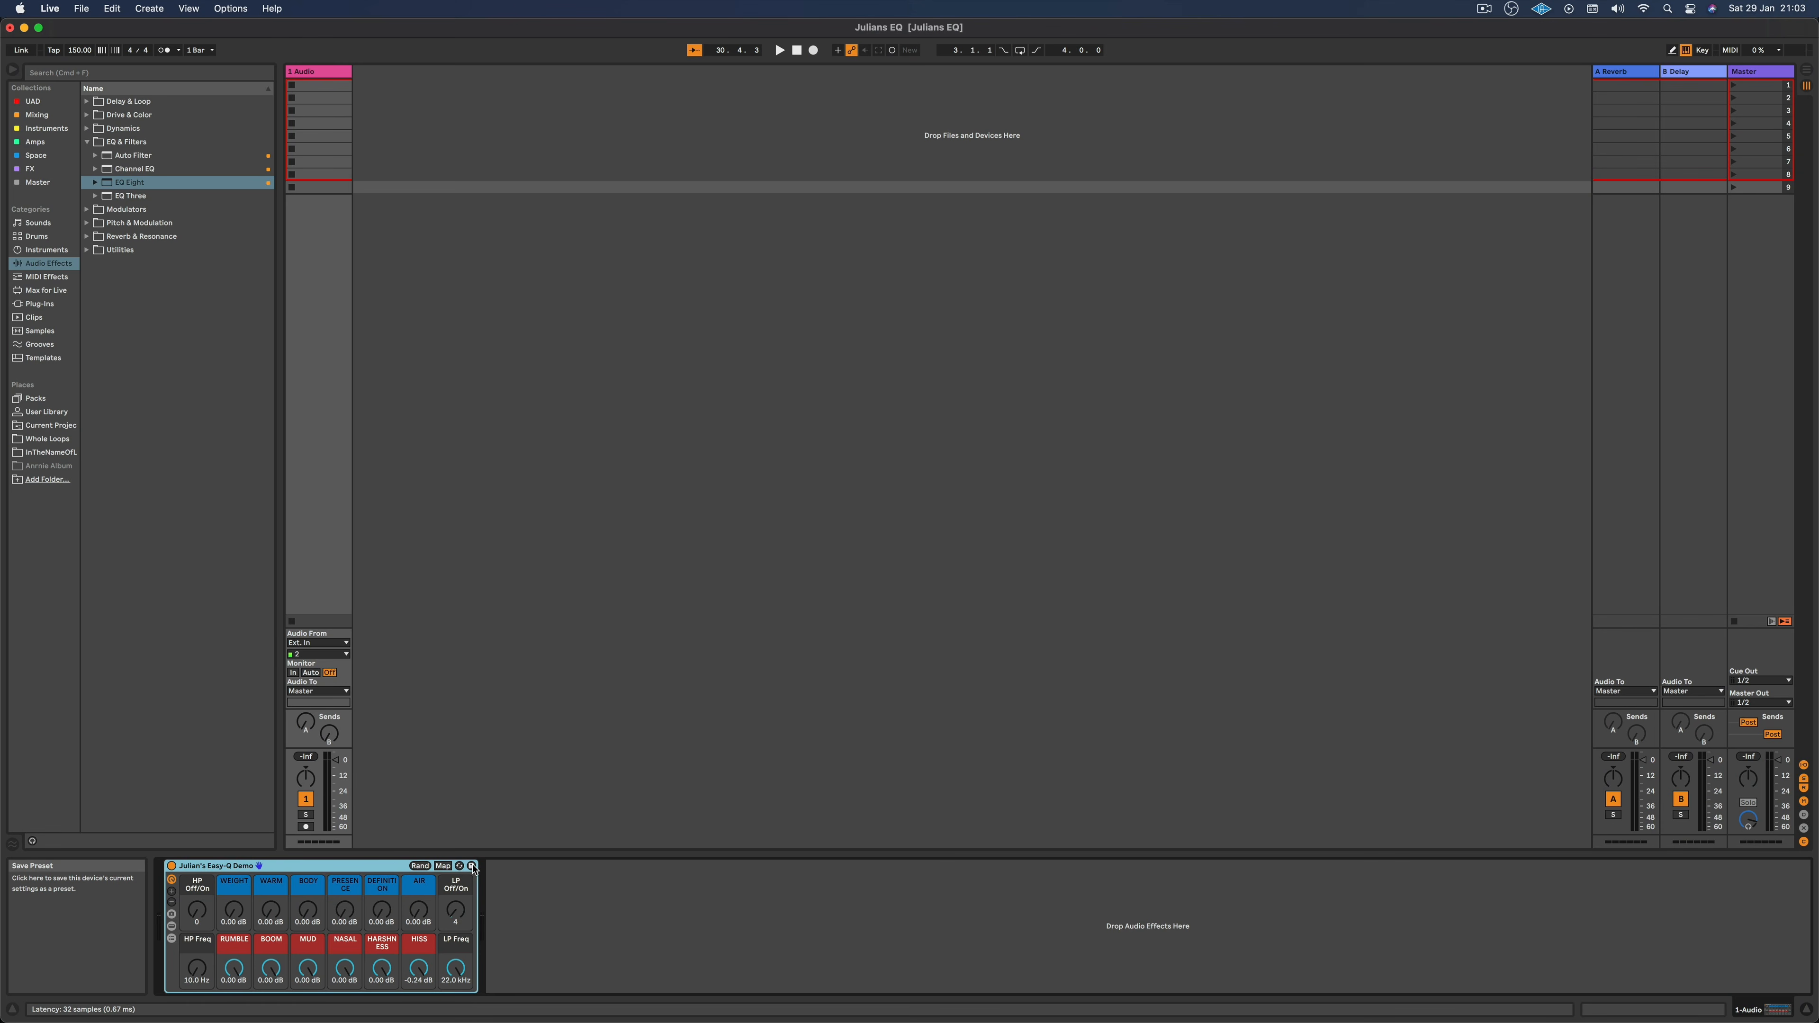
- Save the Easy-Q Demo rack as a preset in the User Library and select the rack again
left_click(473, 867)
key("Return")
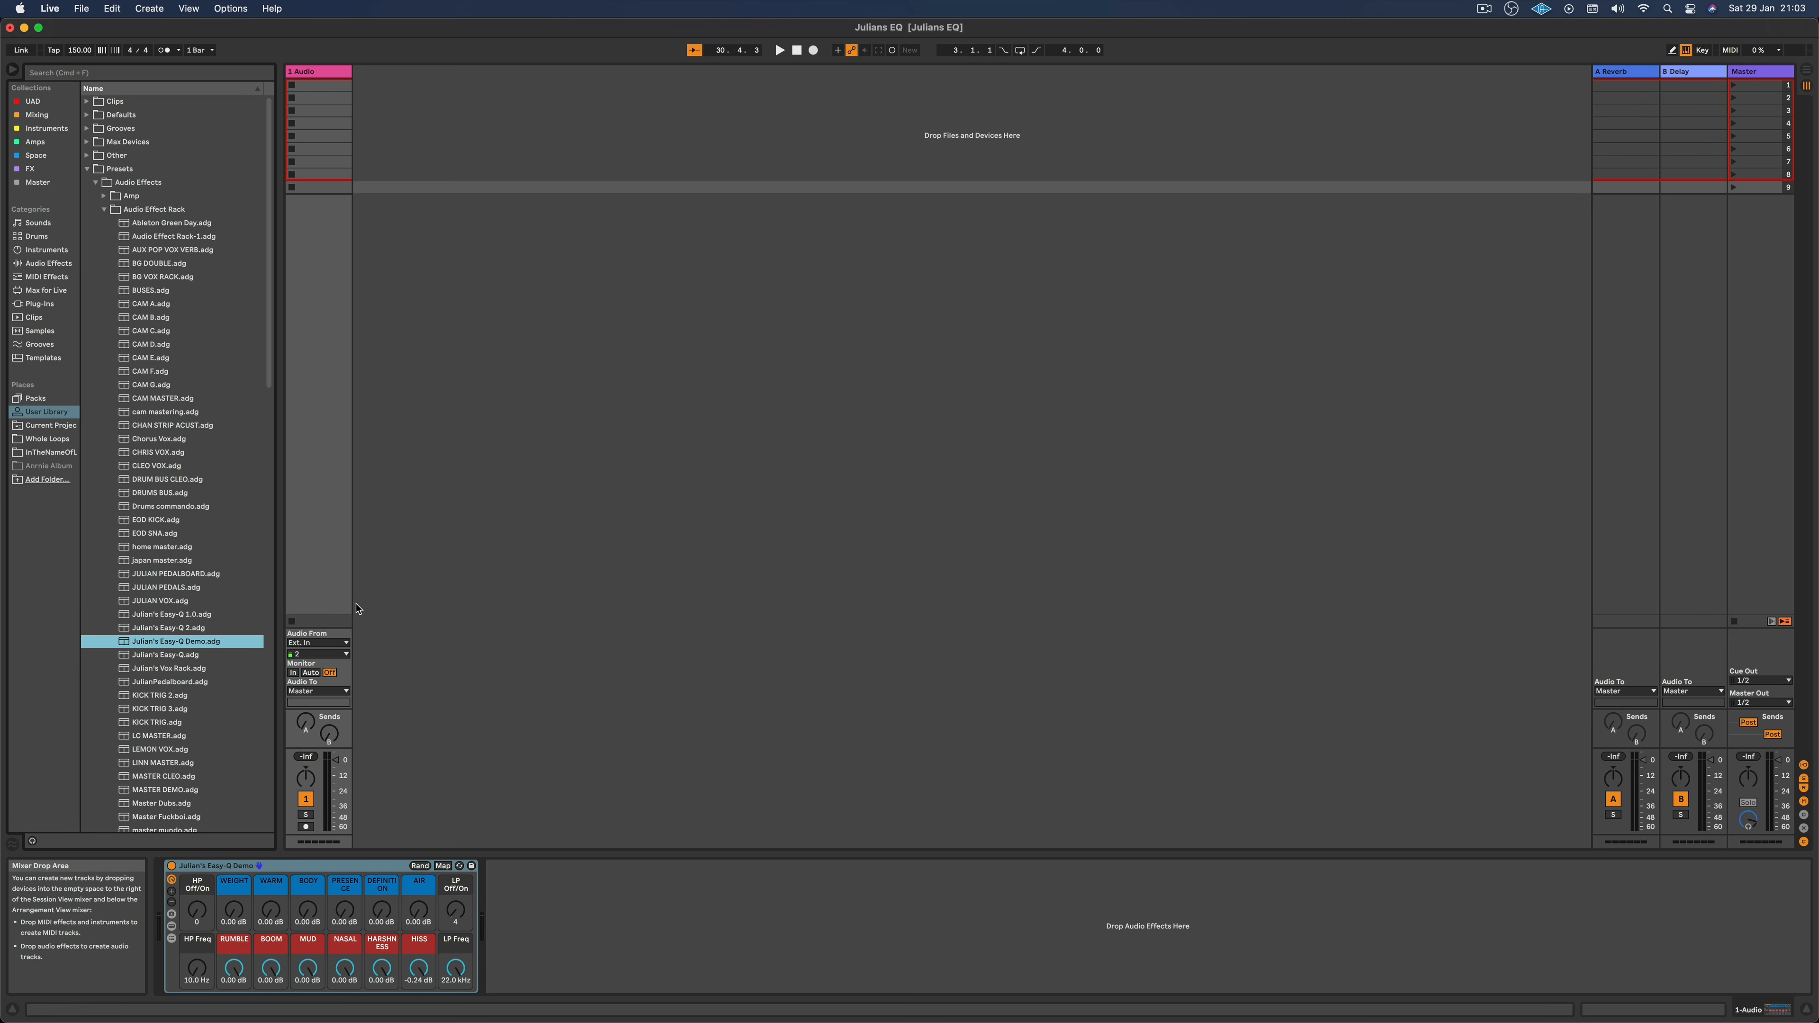
left_click(289, 869)
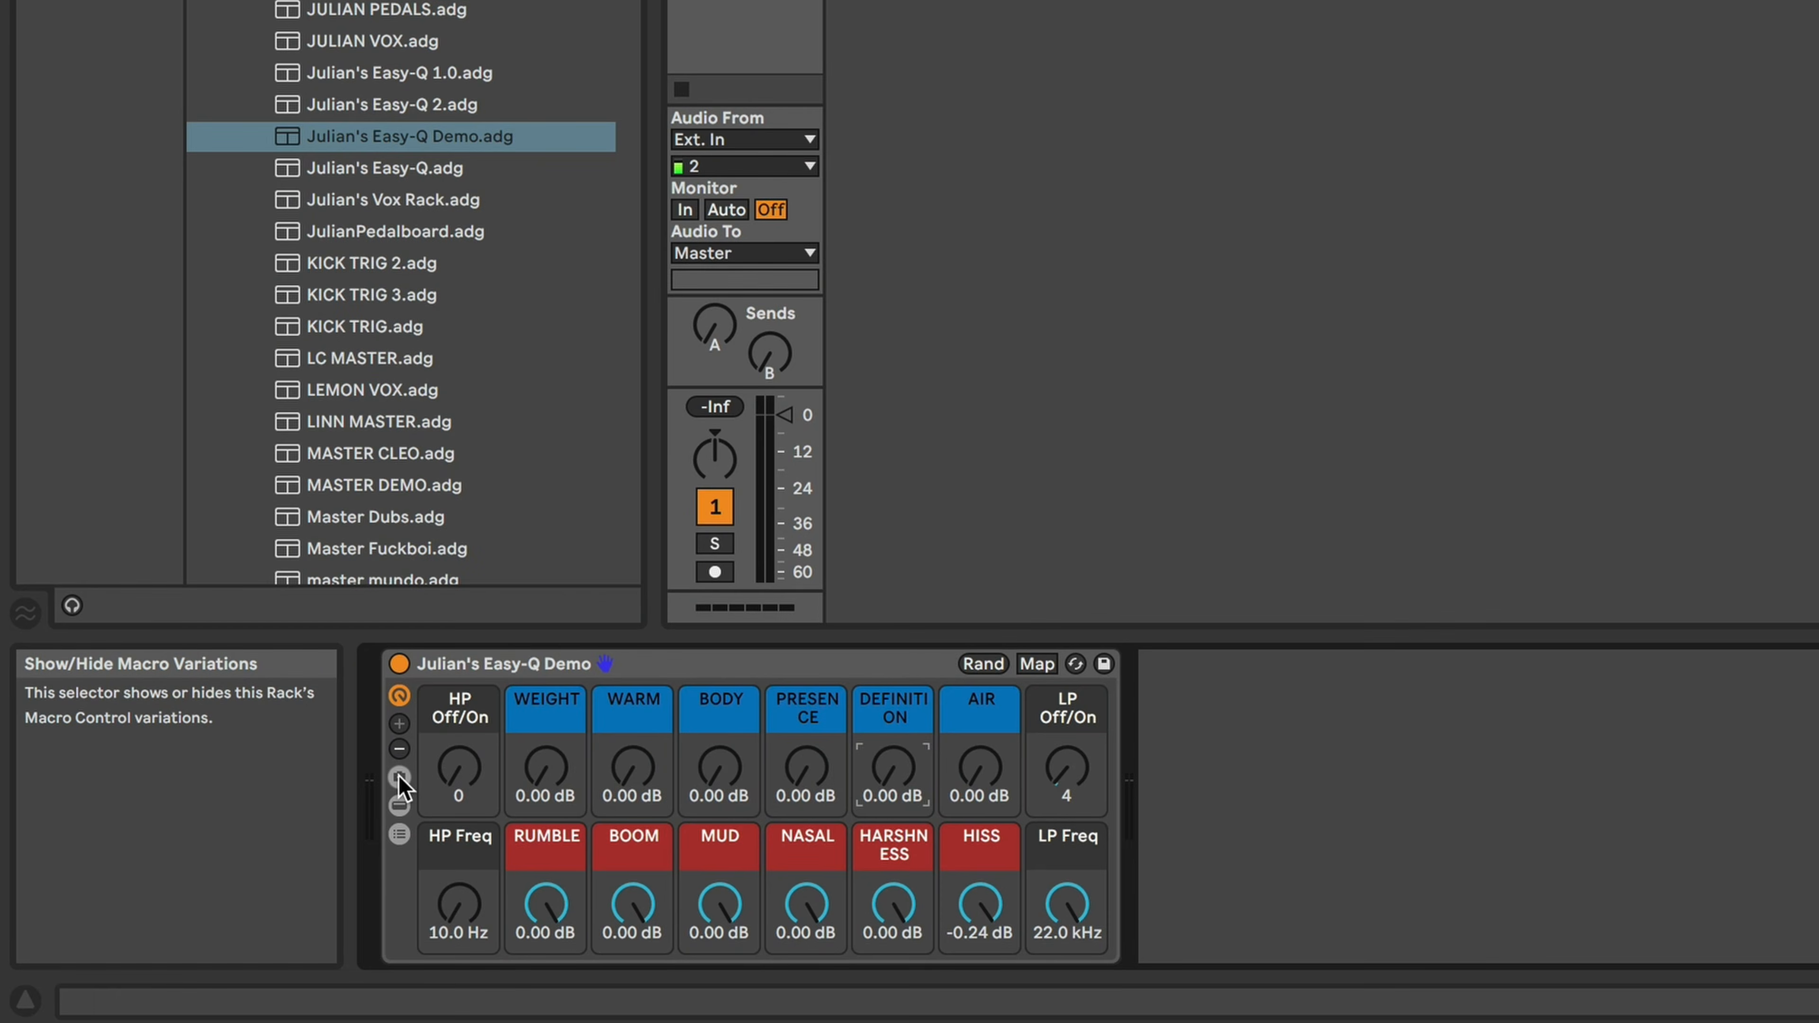
- Show the macro variations and set WEIGHT 3.54, WARM 6.50, BODY 8.50, PRESENCE 6.02, AIR 3.43 and MUD -8.98 dB
left_click(399, 777)
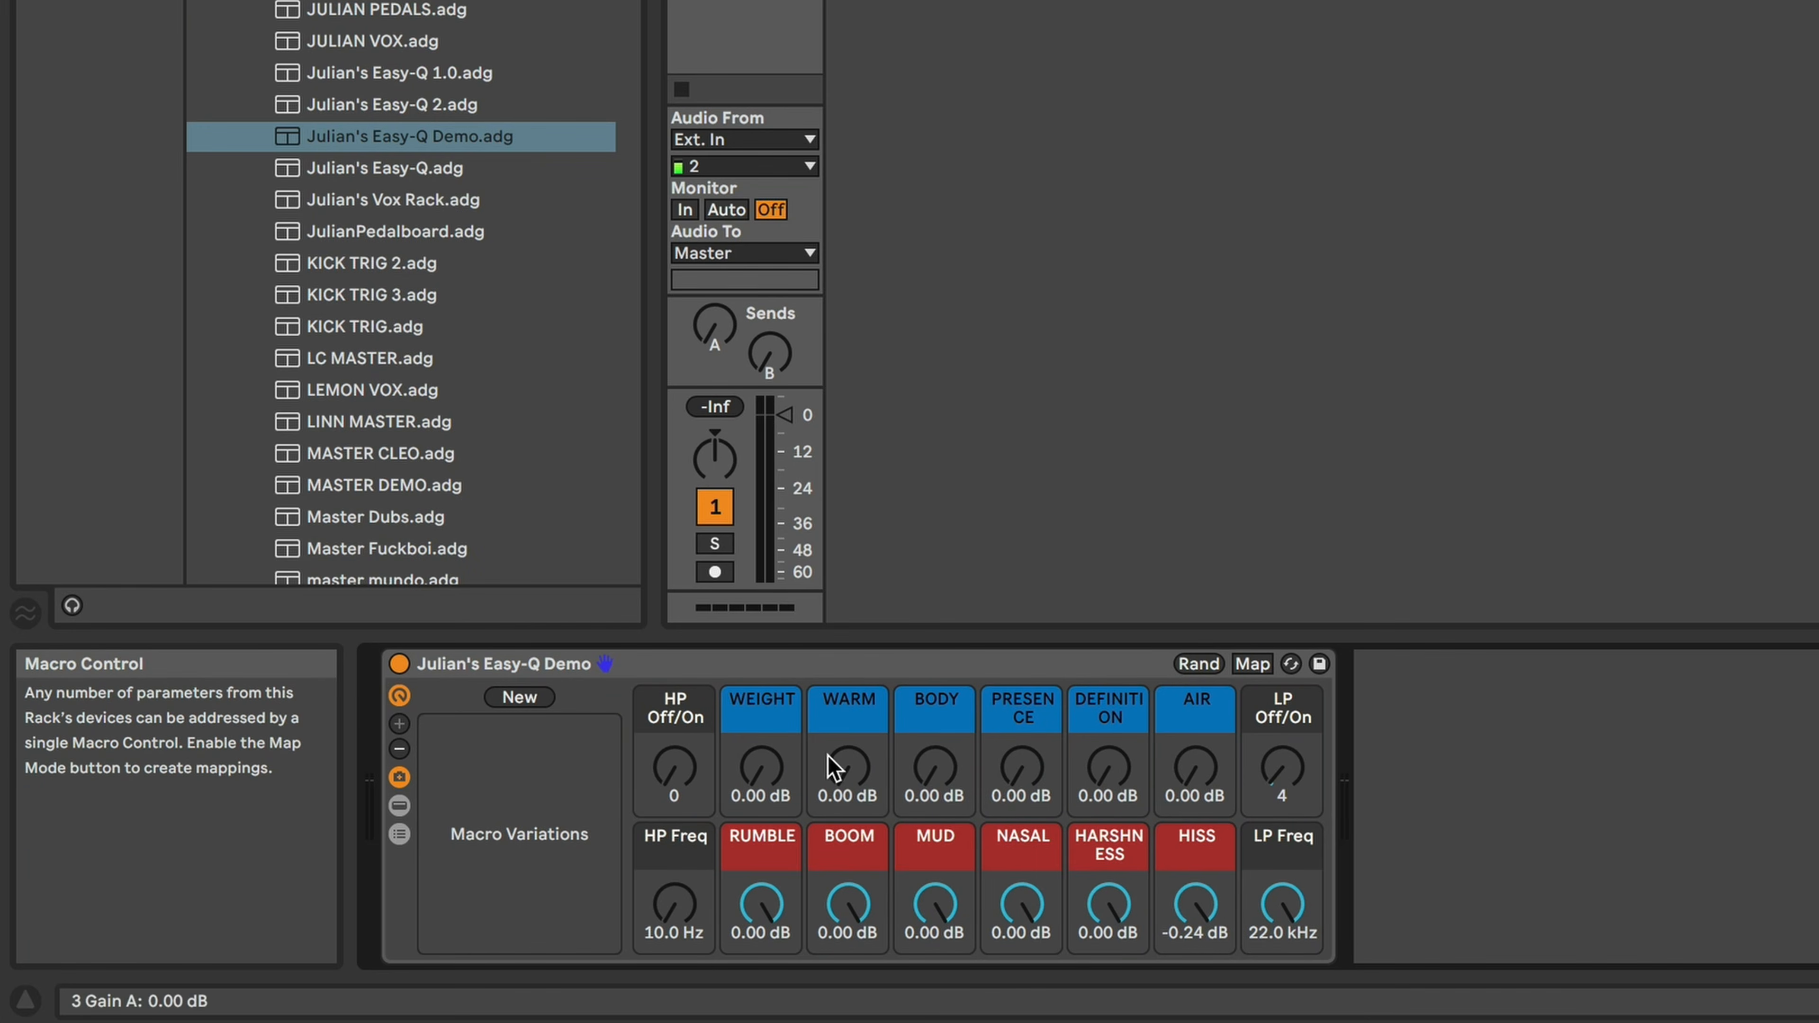
left_click_drag(847, 770, 934, 745)
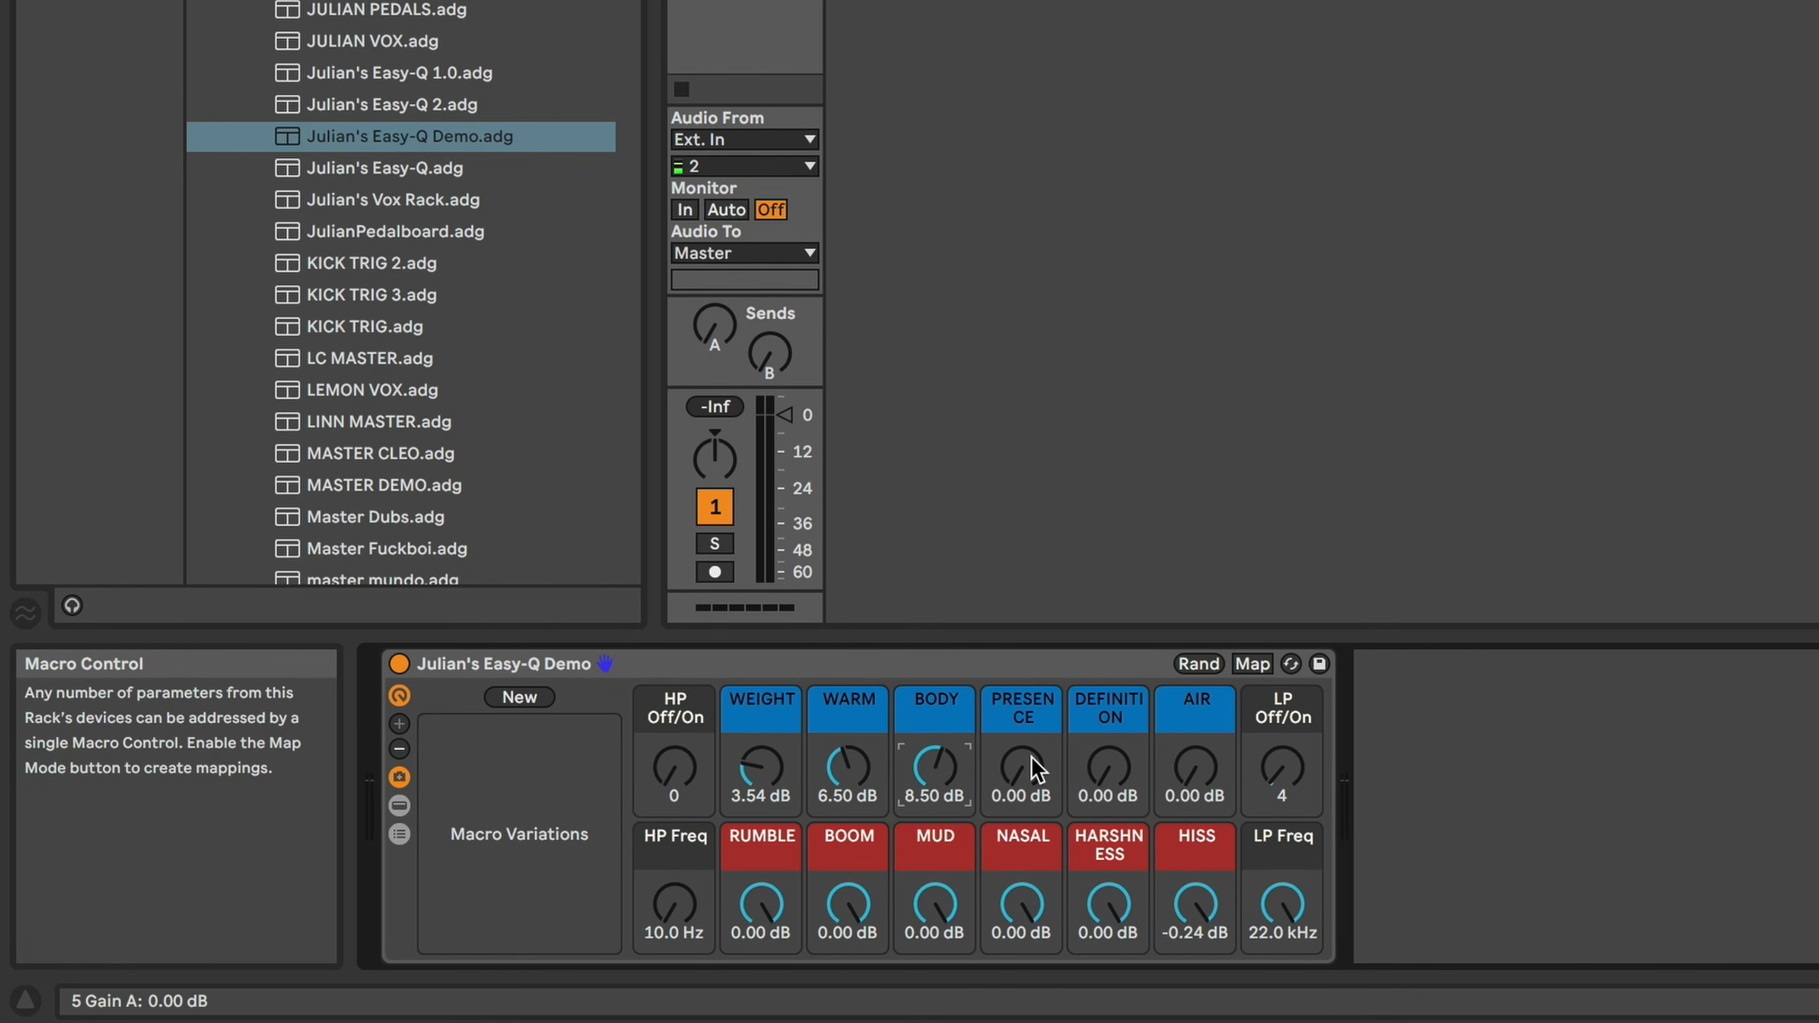
left_click_drag(944, 904, 943, 932)
left_click_drag(1195, 768, 1195, 752)
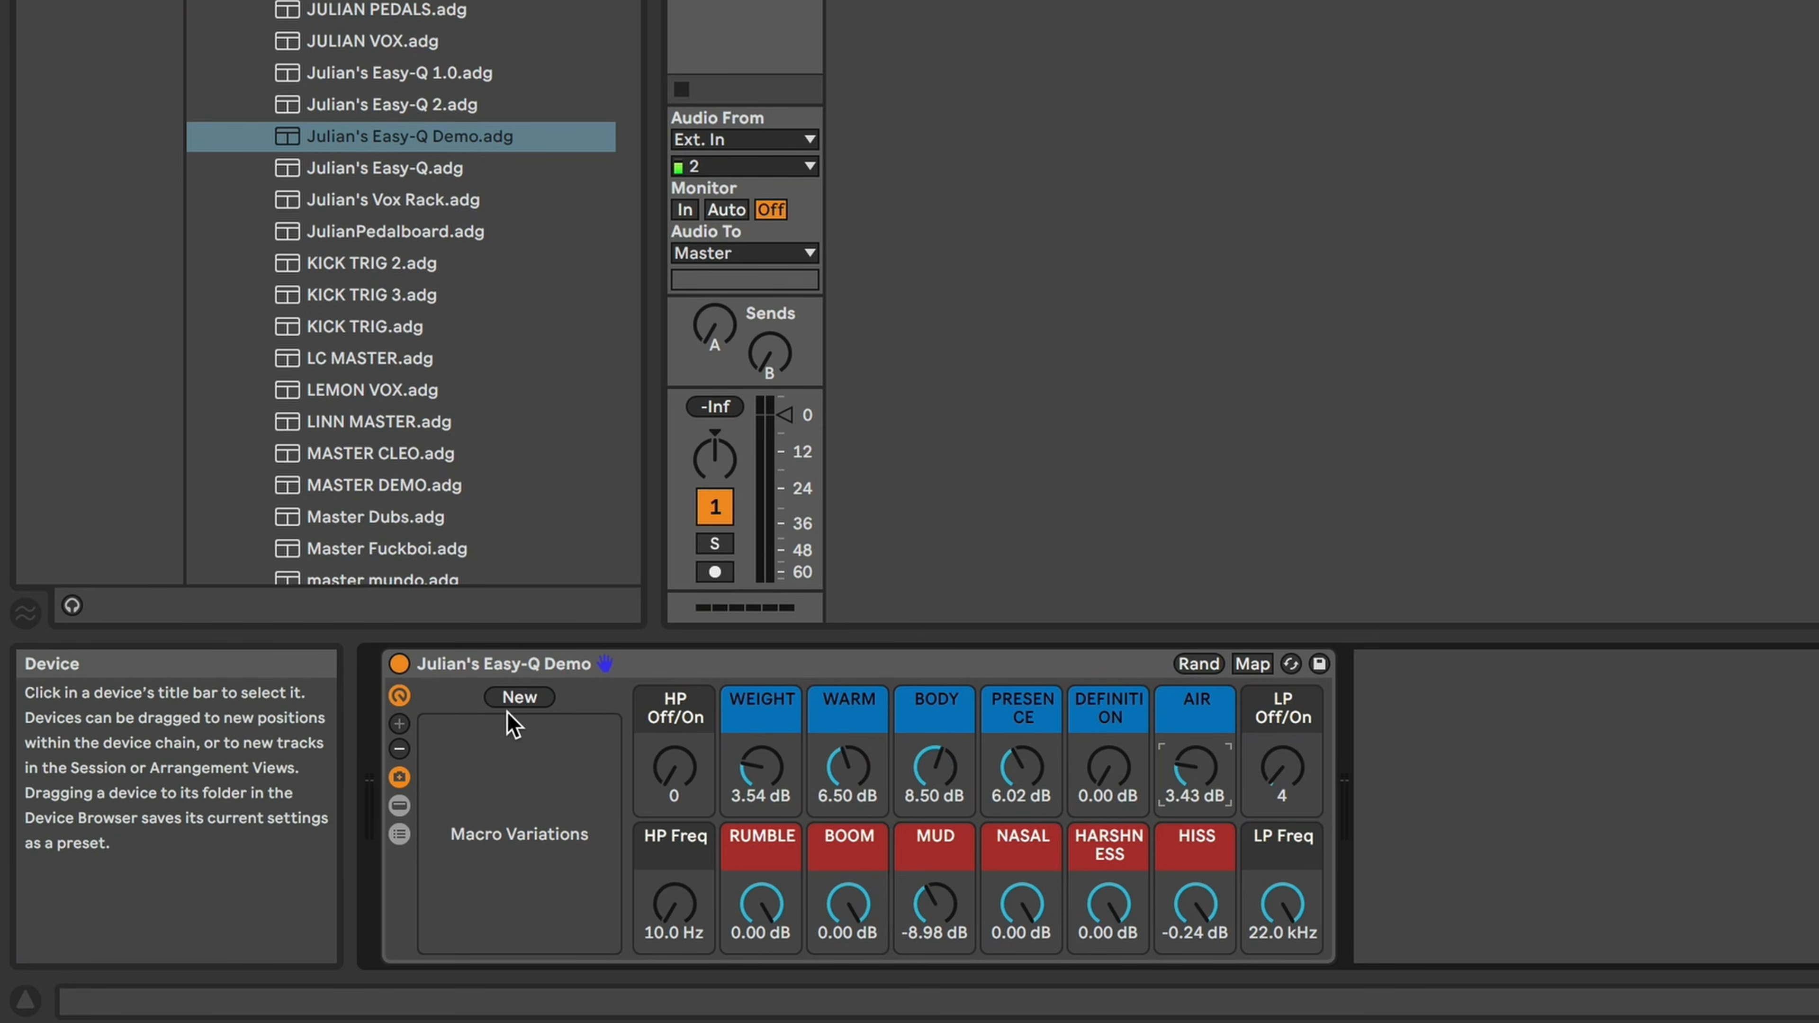
- Store the current macro settings as a new macro variation named "Vocal"
left_click(512, 698)
key("ctrl+r")
type("Vocal")
key("Return")
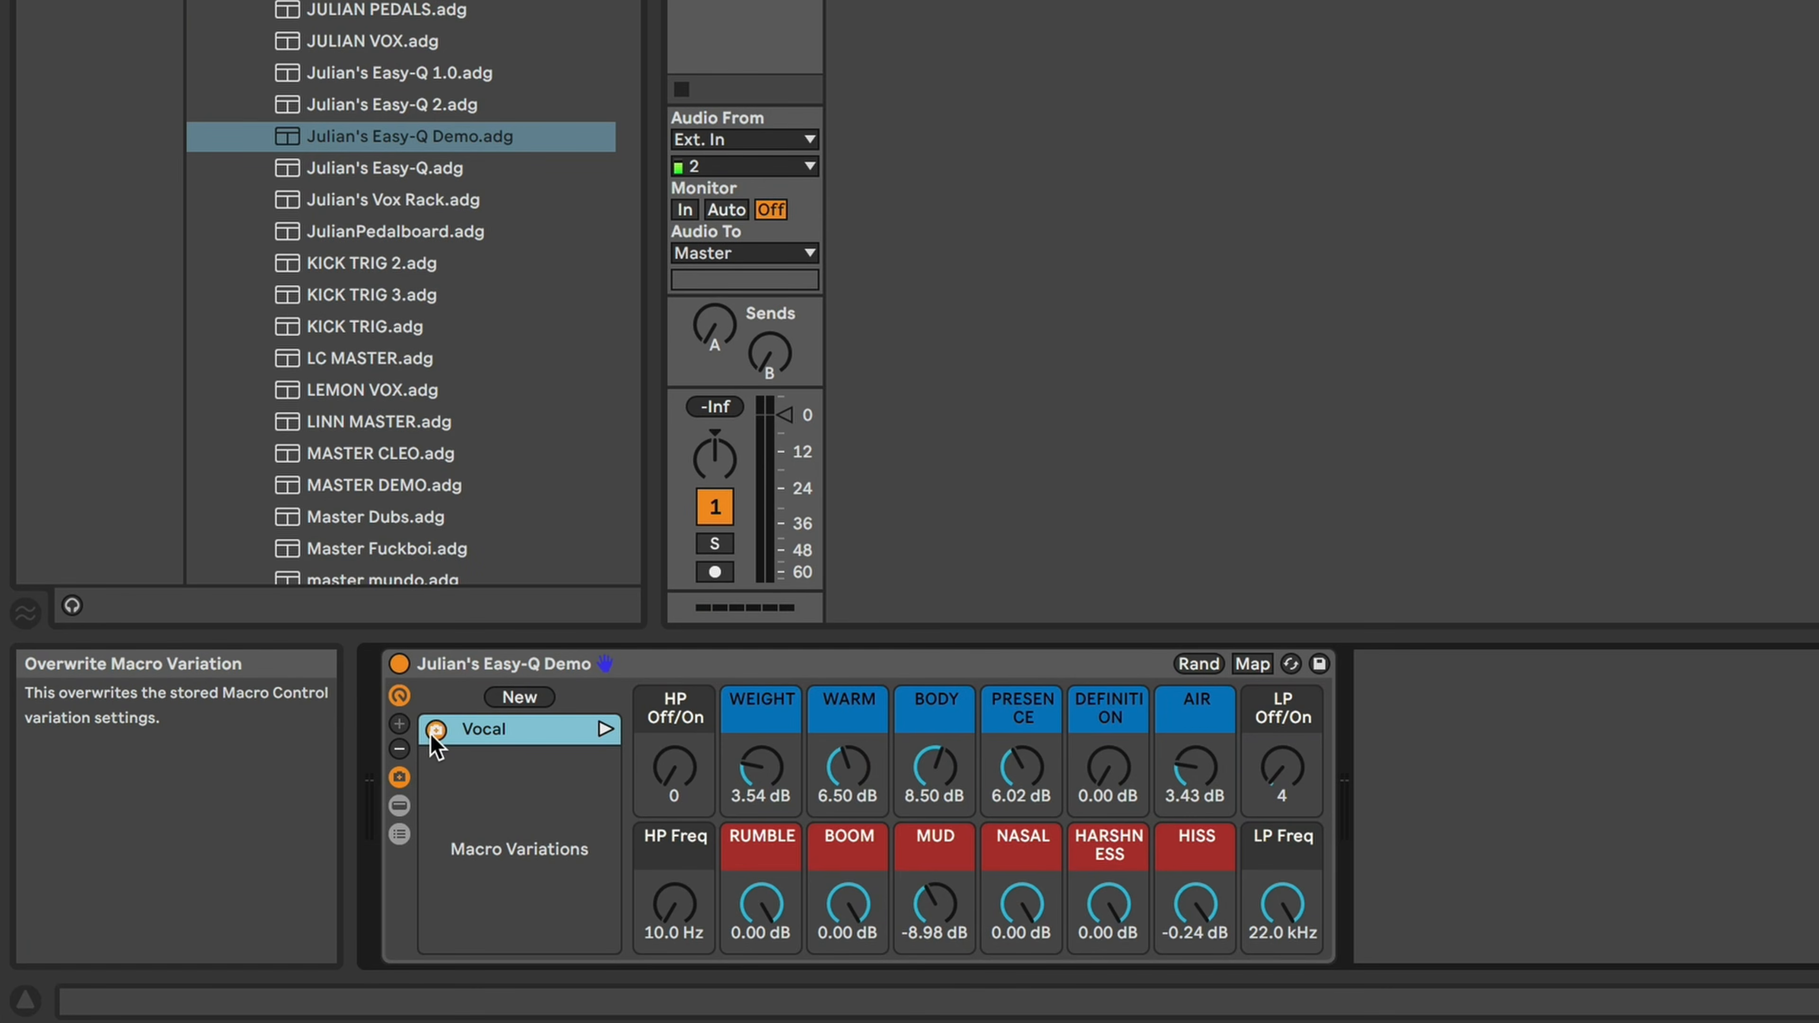
- Add a second macro variation and name it "Bass"
left_click(517, 697)
left_click(502, 761)
key("ctrl+r")
type("Bass")
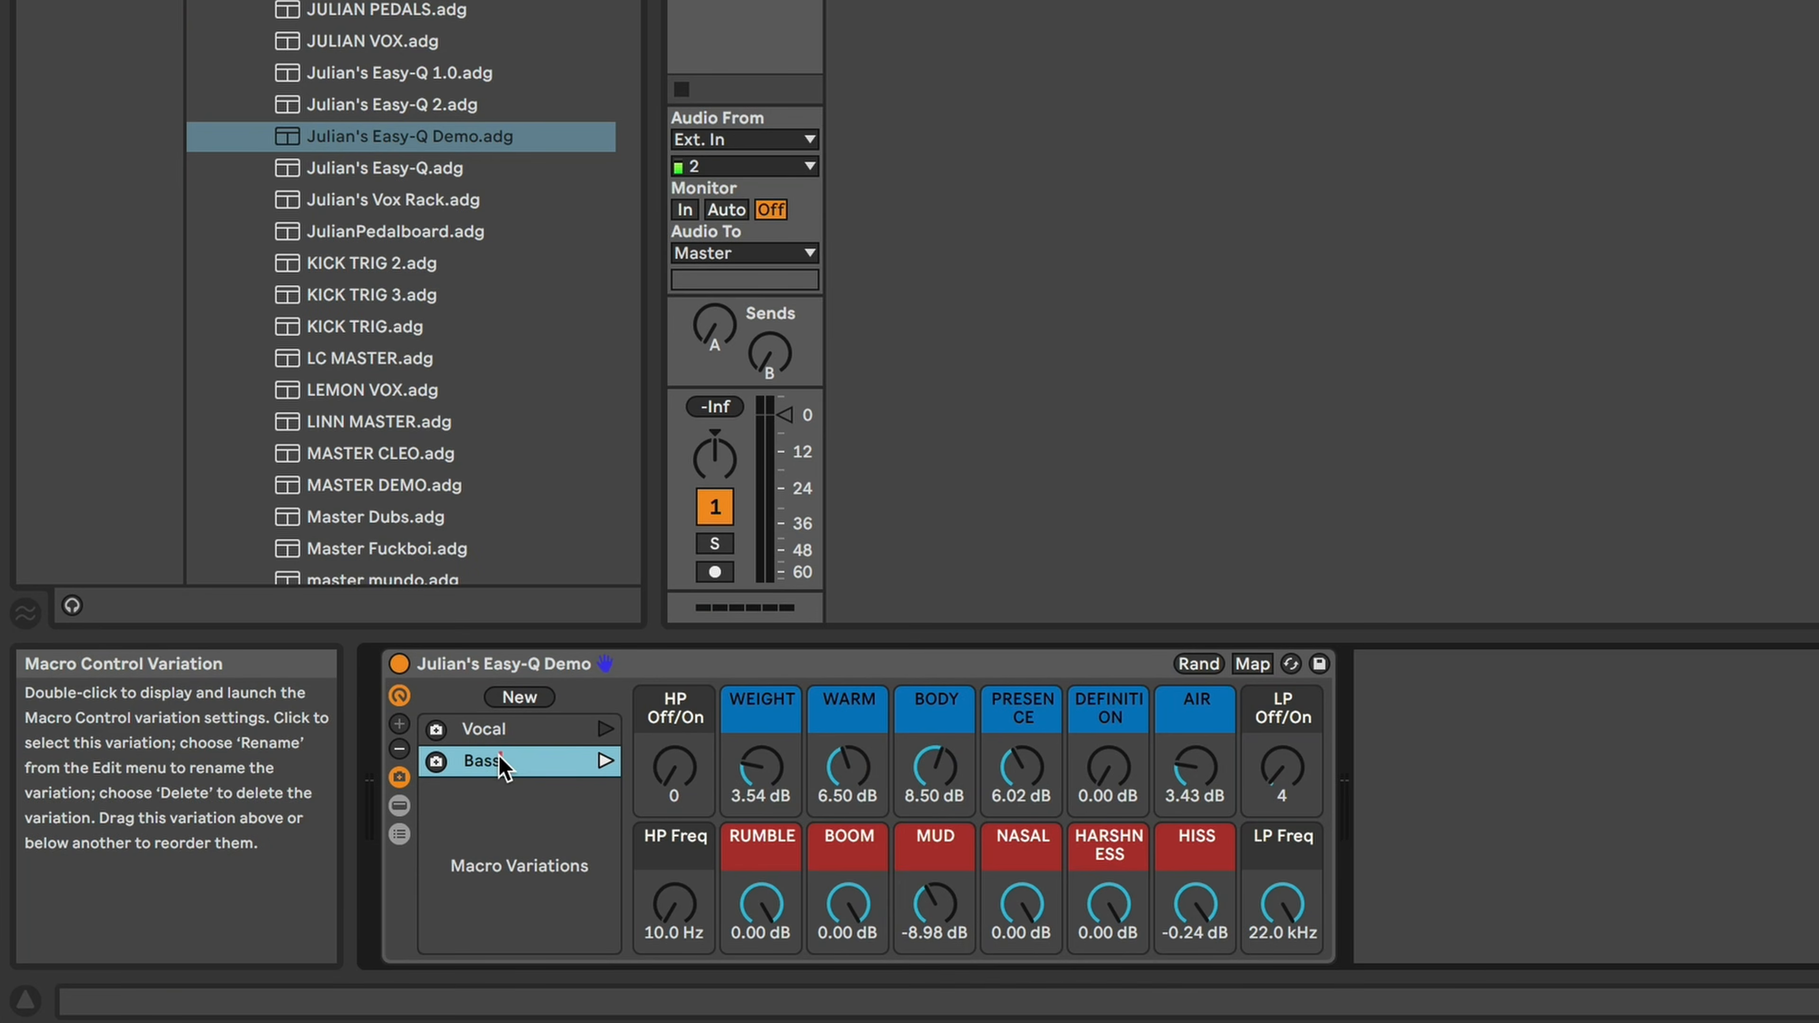
- Set WEIGHT to 10.4 dB, WARM and PRESENCE to 15.0 dB, BODY to 0 dB and DEFINITION to 8.74 dB
left_click_drag(768, 775, 768, 706)
left_click_drag(832, 780, 832, 692)
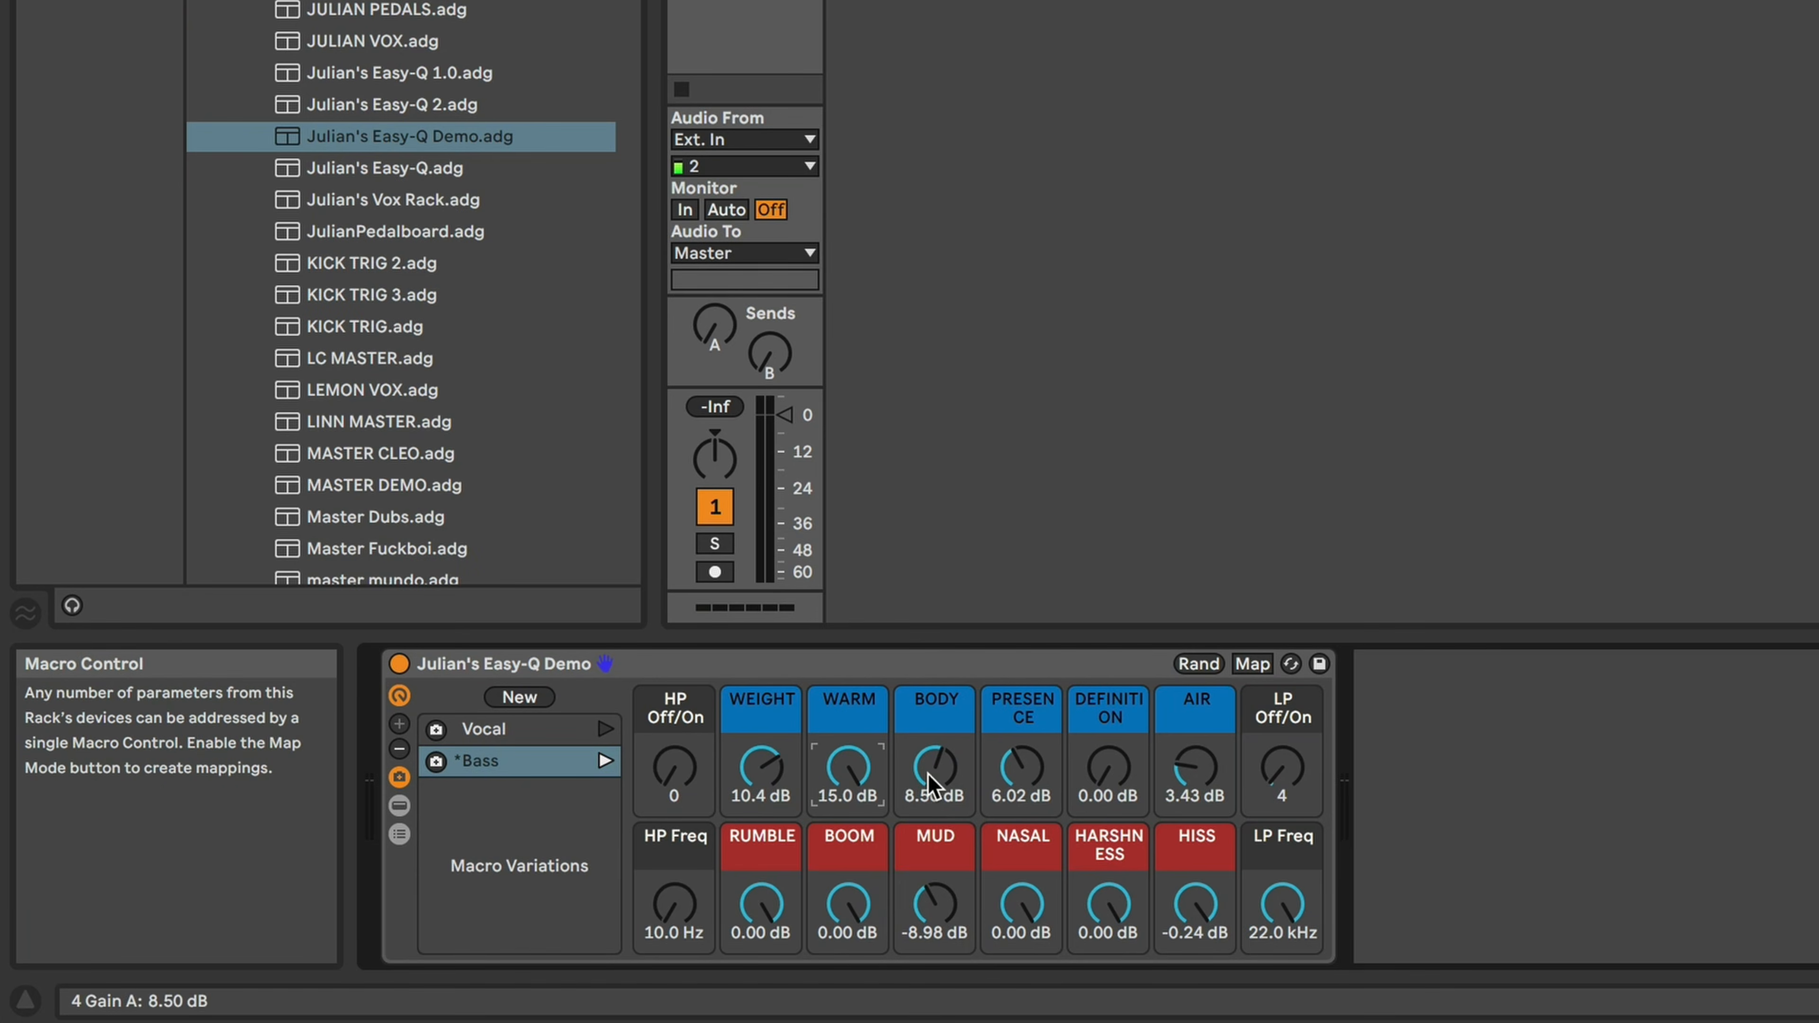
left_click_drag(935, 770, 934, 824)
left_click_drag(1021, 773, 1021, 695)
left_click_drag(1108, 773, 1108, 717)
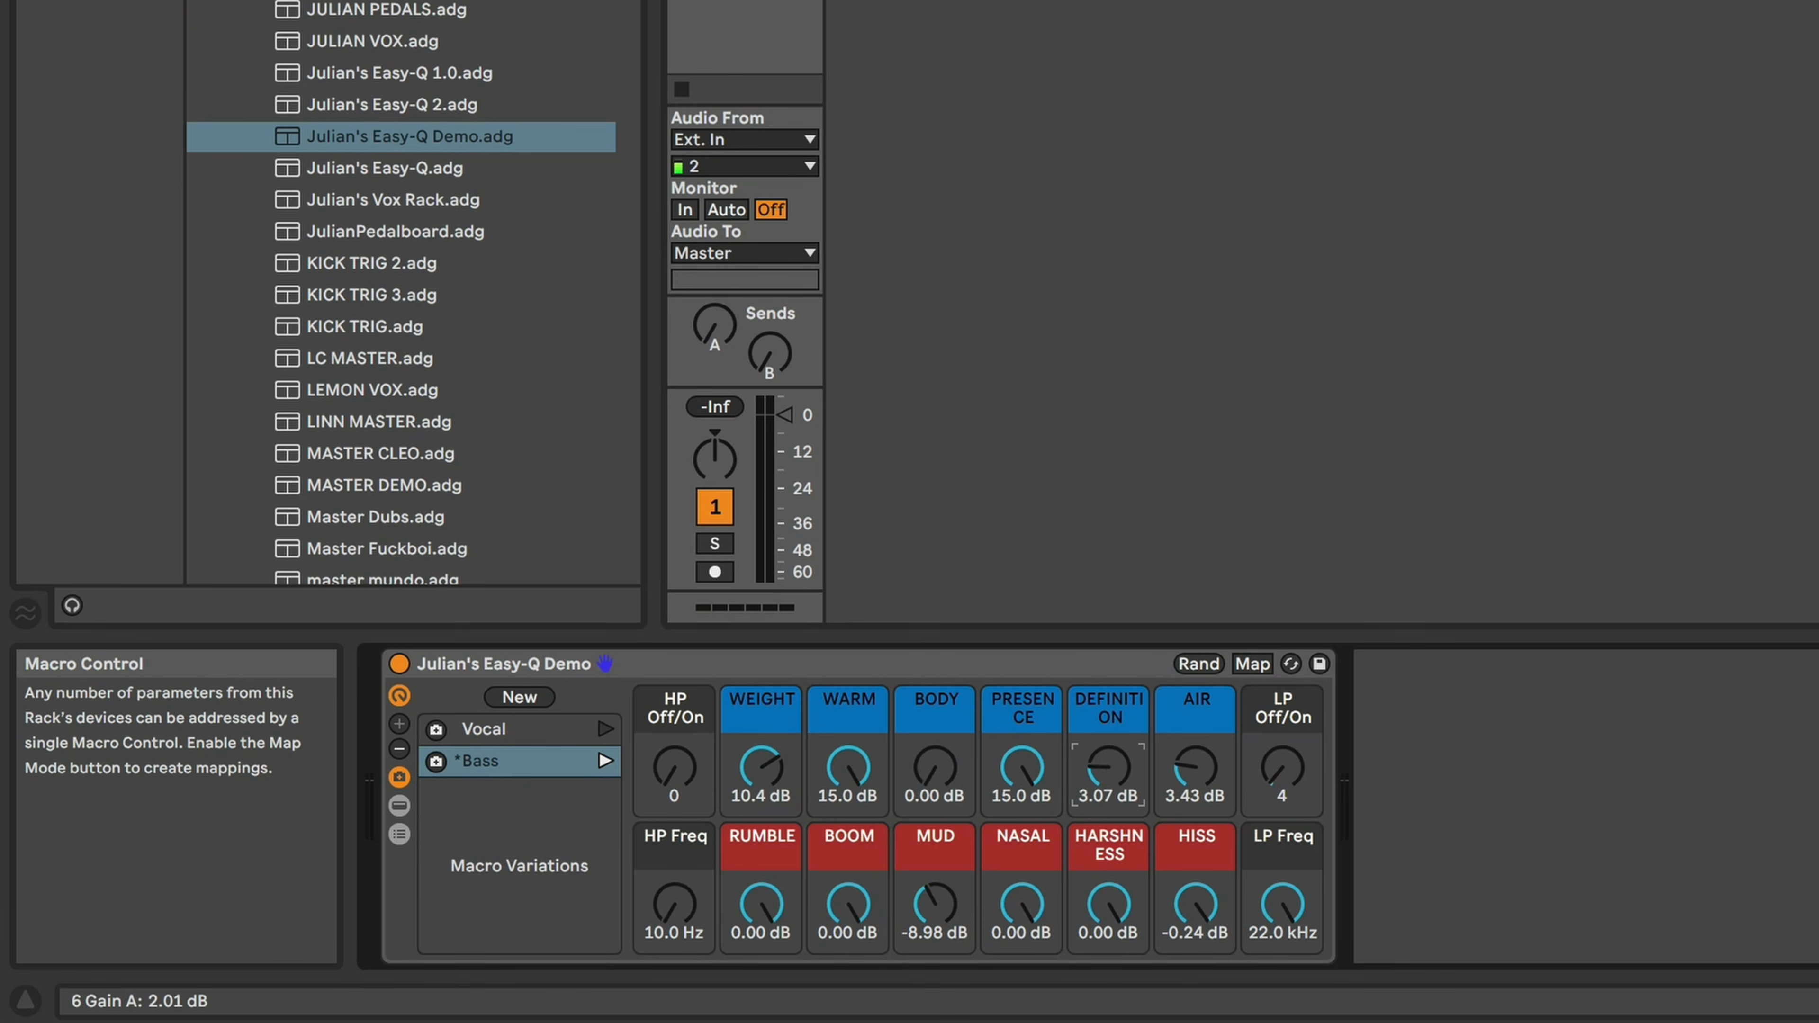
- Overwrite the Bass variation with the changed macro settings and launch the Vocal and Bass variations in turn
left_click(436, 761)
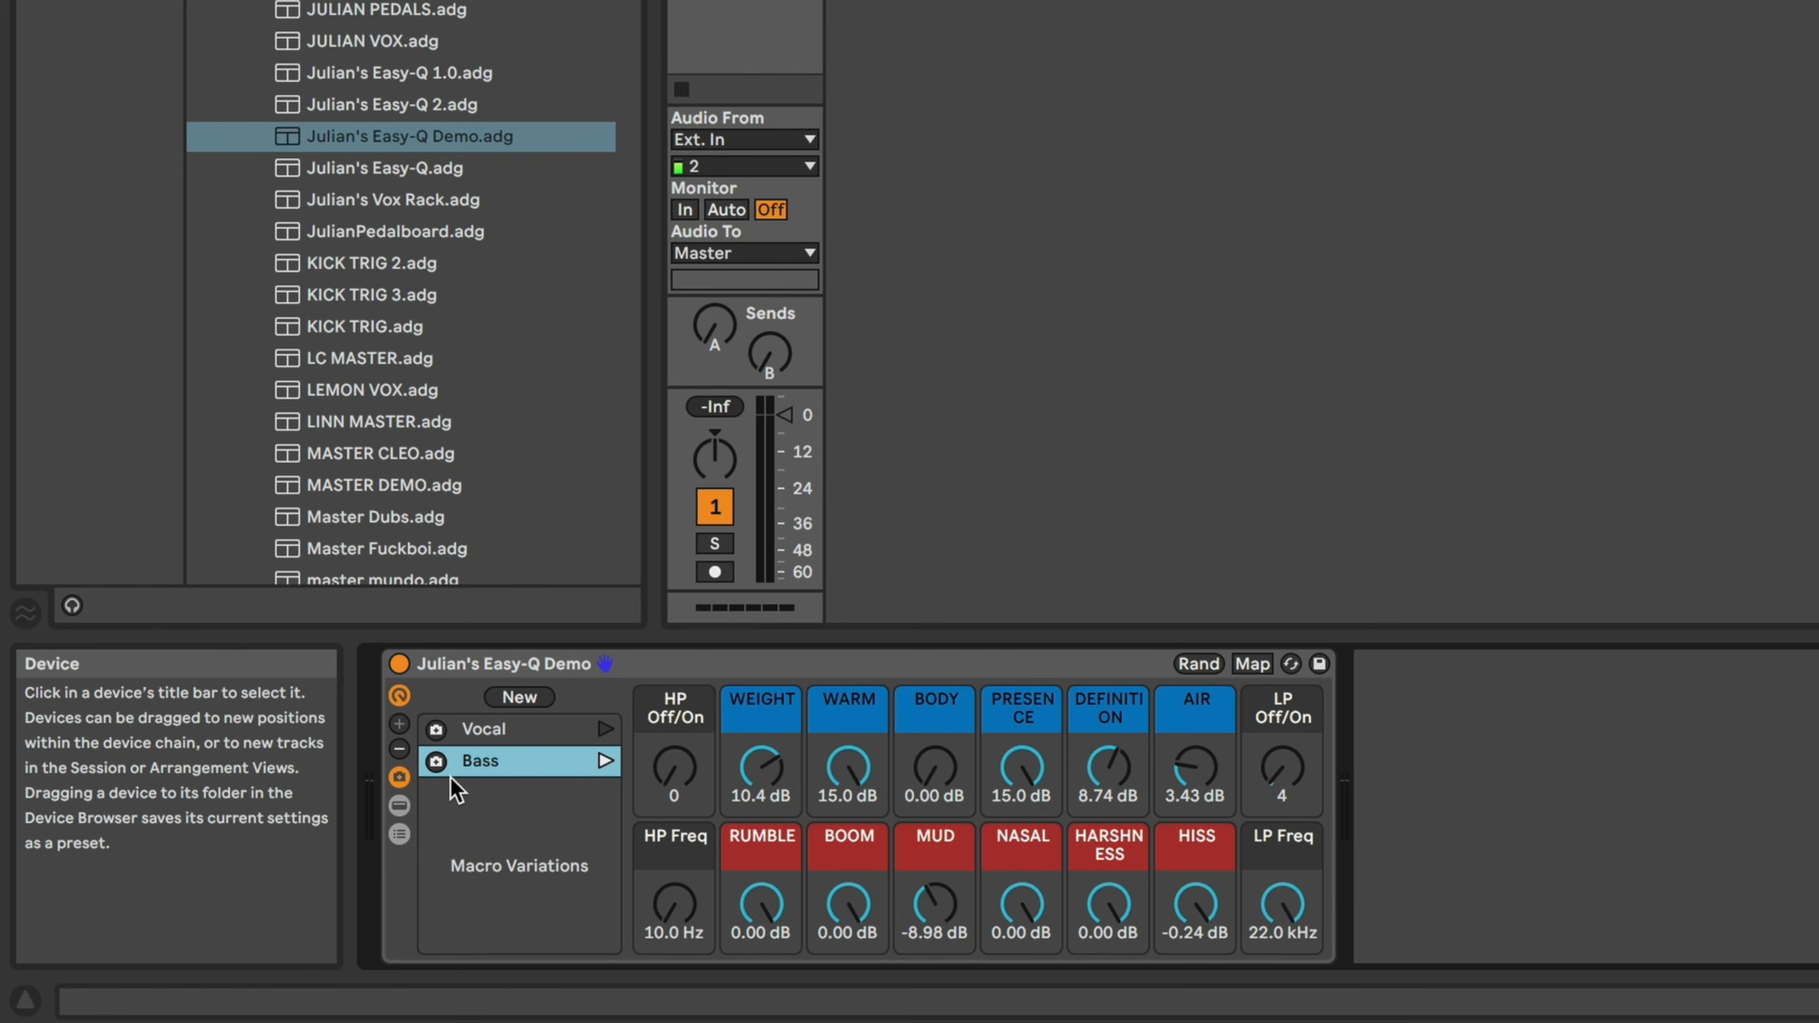
left_click(605, 730)
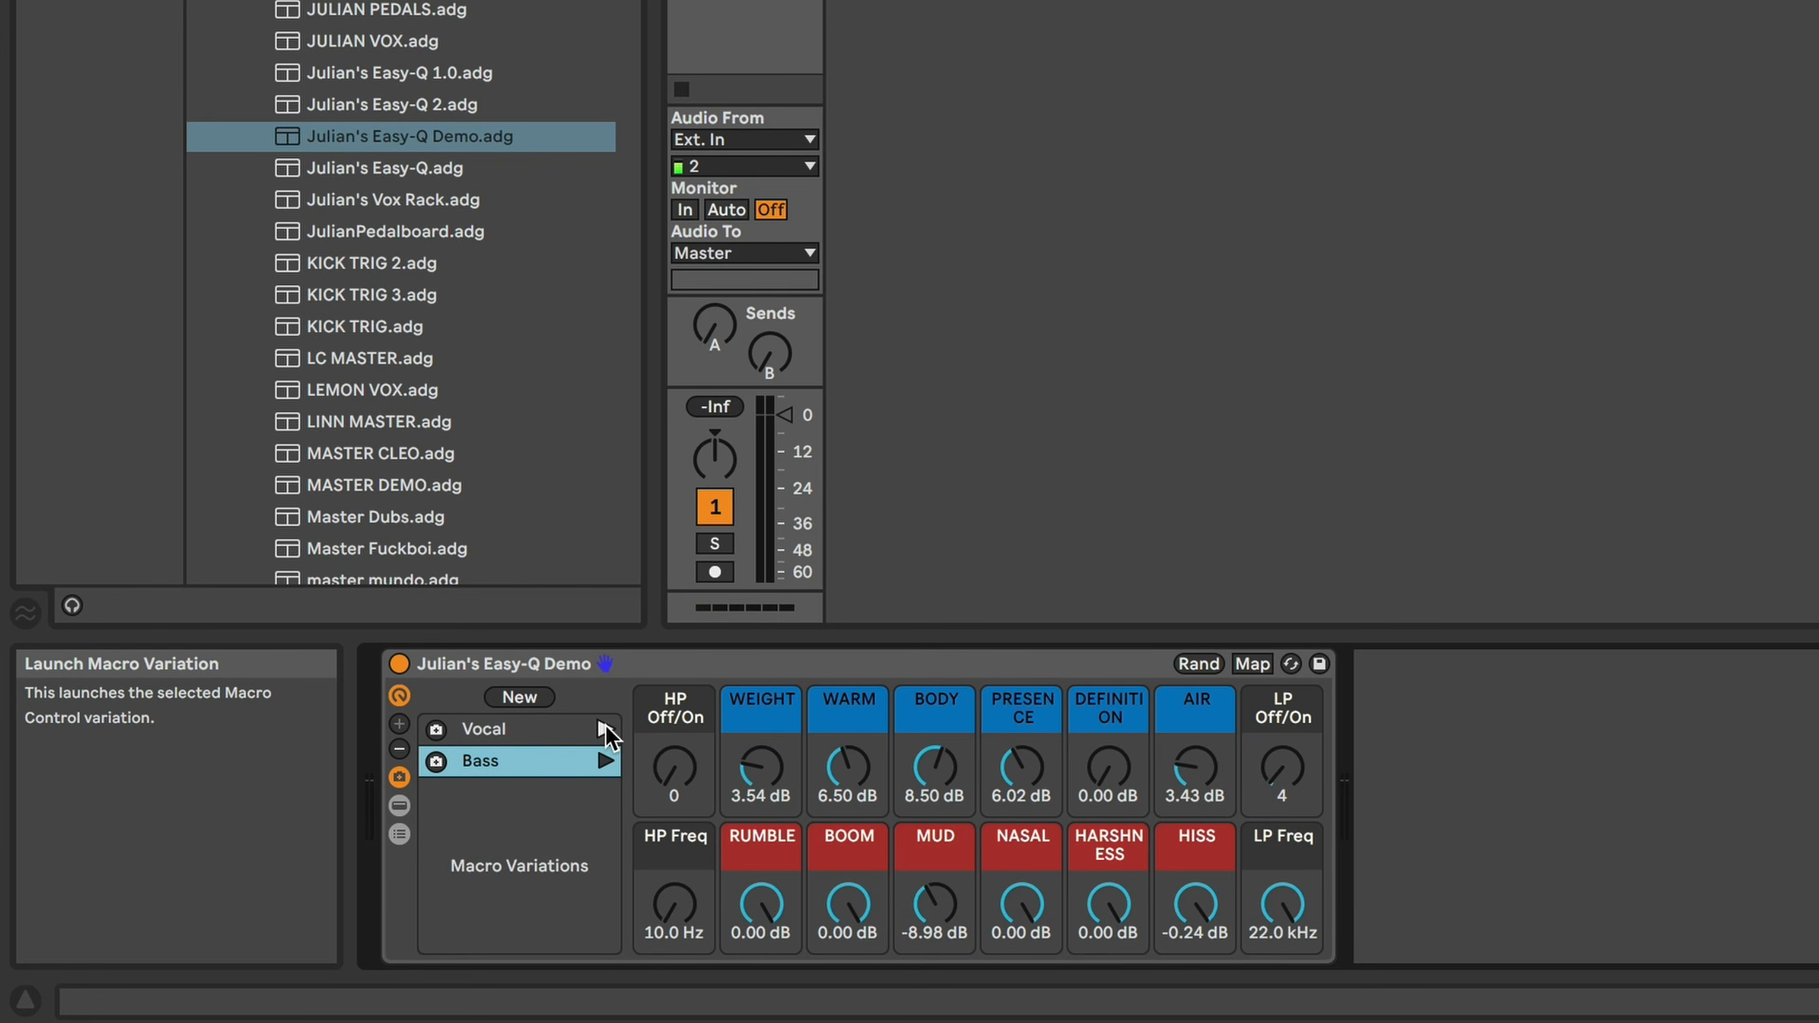
left_click(604, 761)
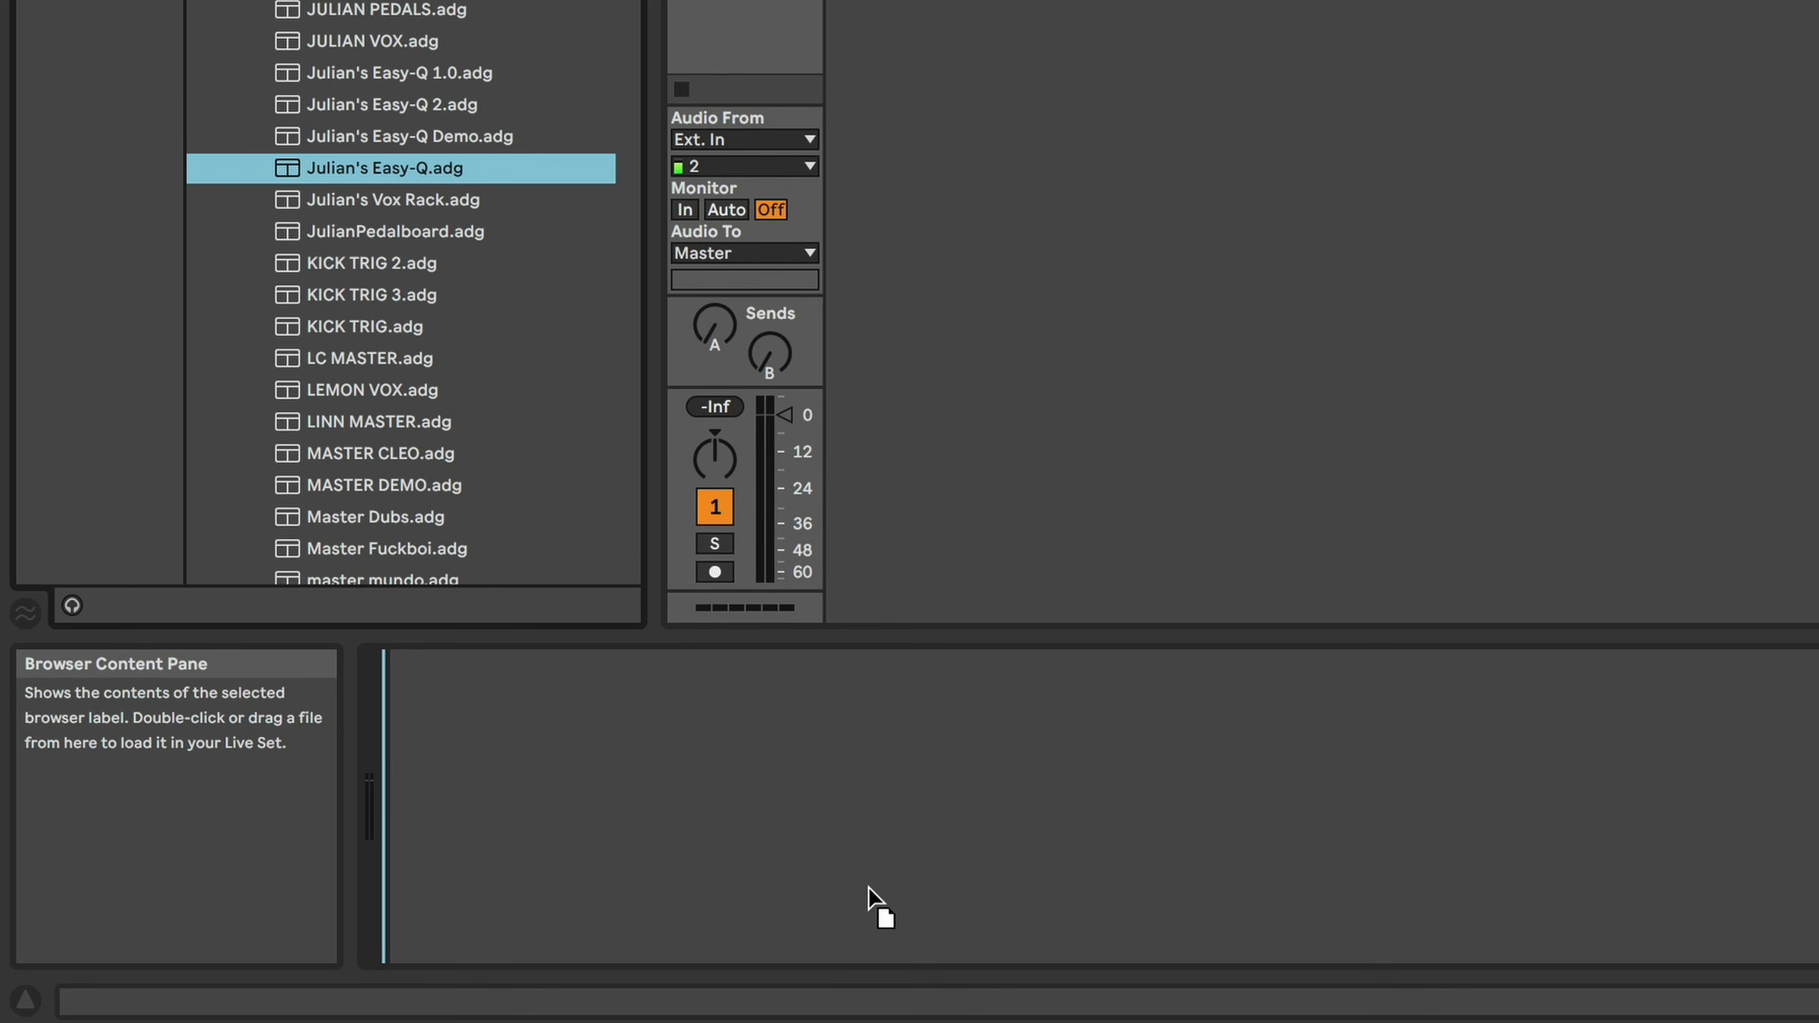
- Load the finished Easy-Q preset onto the audio track and try its Acoustic Guitar and Quick Vox variations
left_click_drag(868, 895, 869, 899)
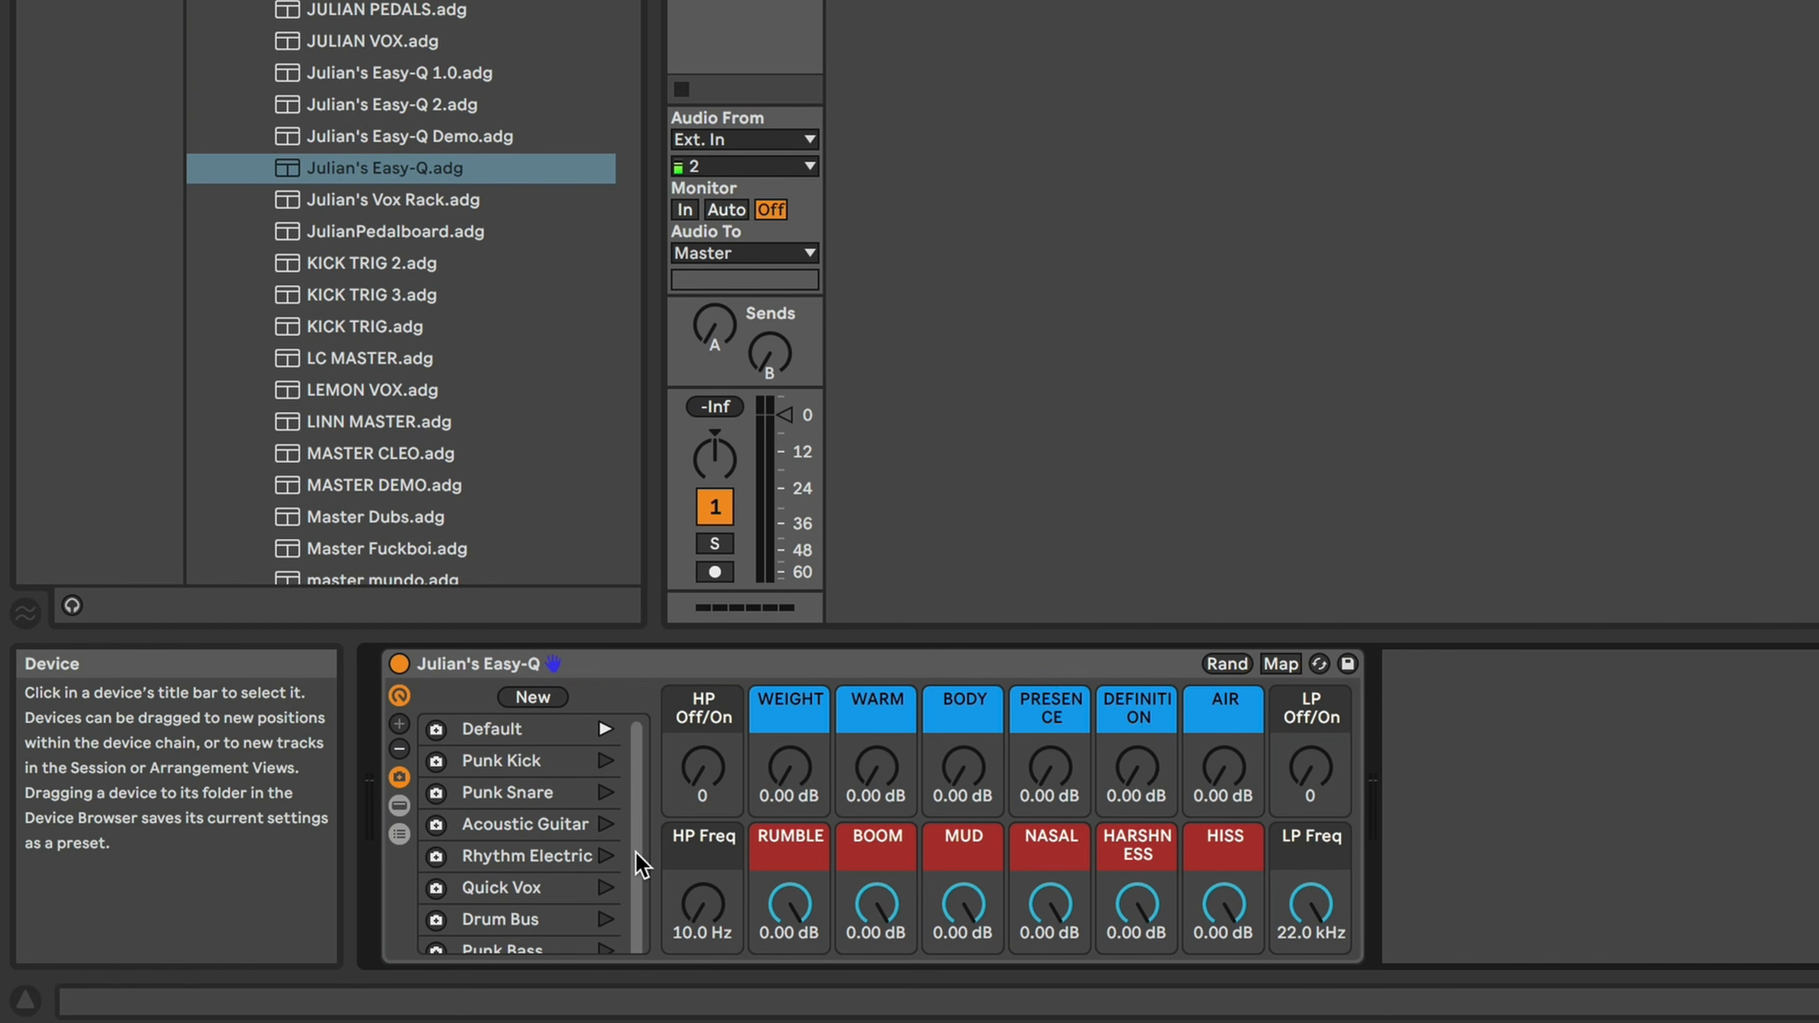
left_click(605, 792)
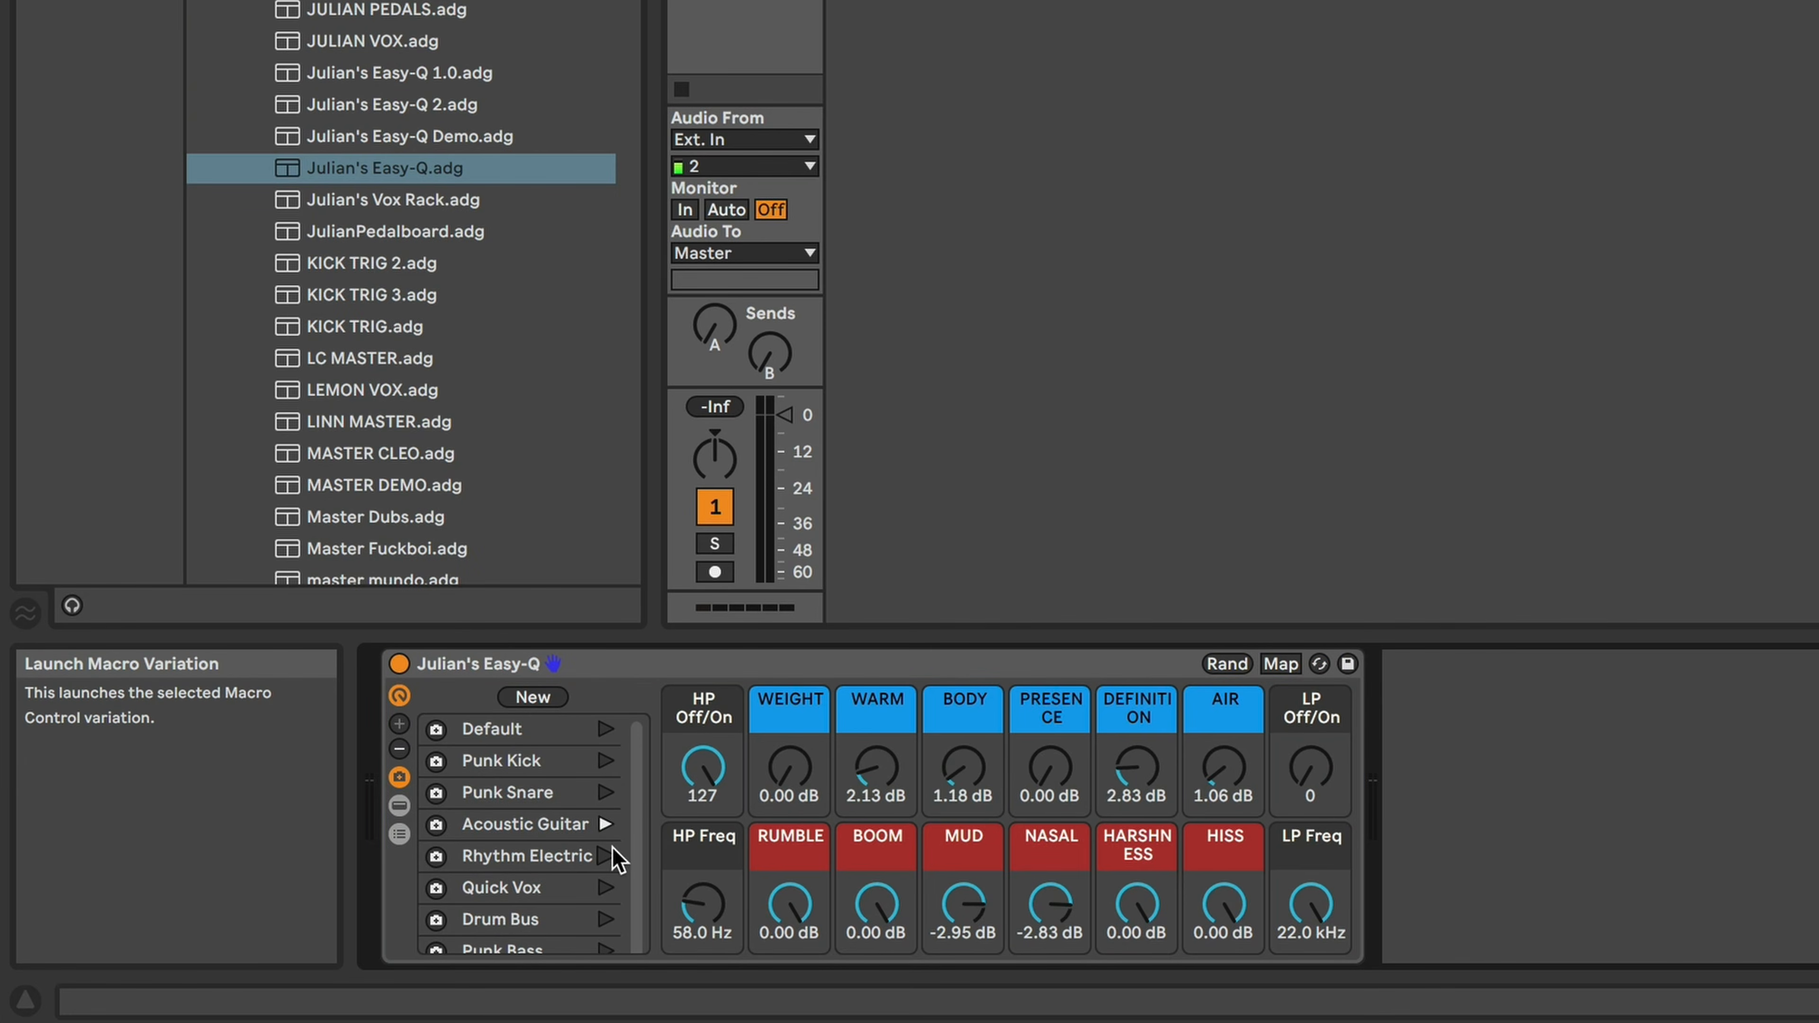
left_click(605, 887)
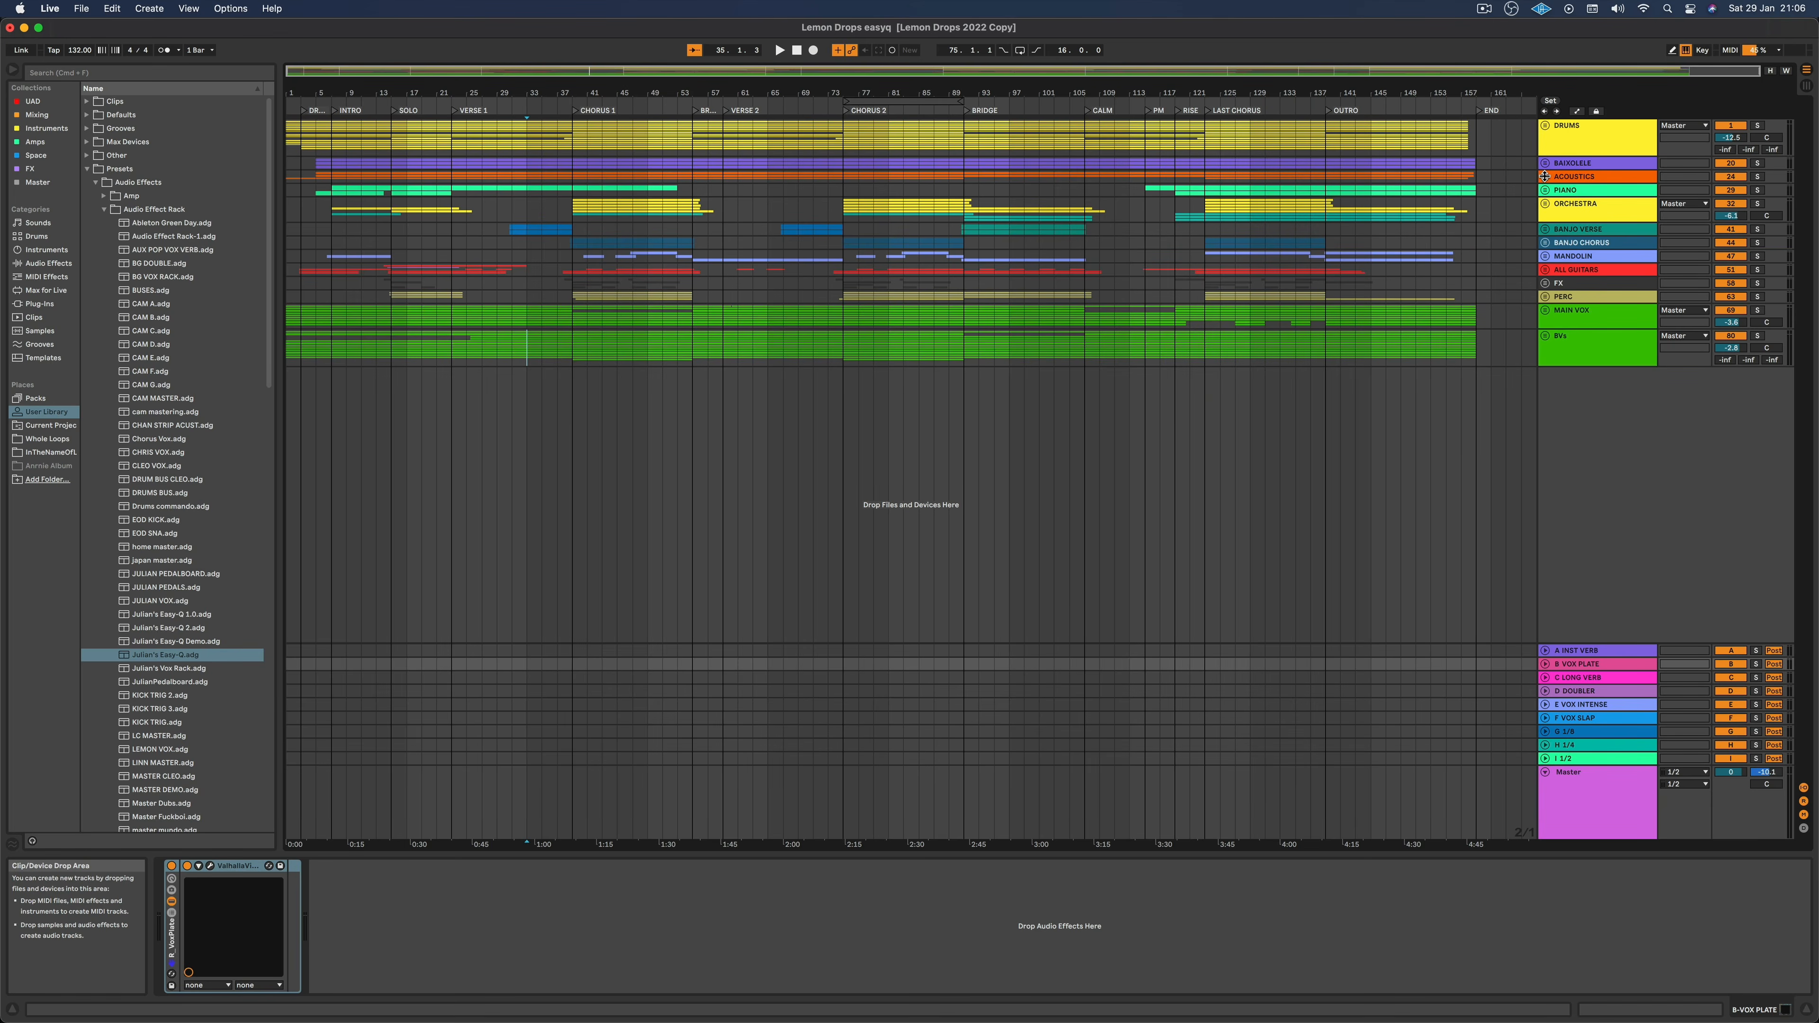
- In the Lemon Drops project, unfold the ACOUSTICS and AC GUITARS groups and clear the effects from AC GUITARS
left_click(1545, 177)
left_click(1554, 231)
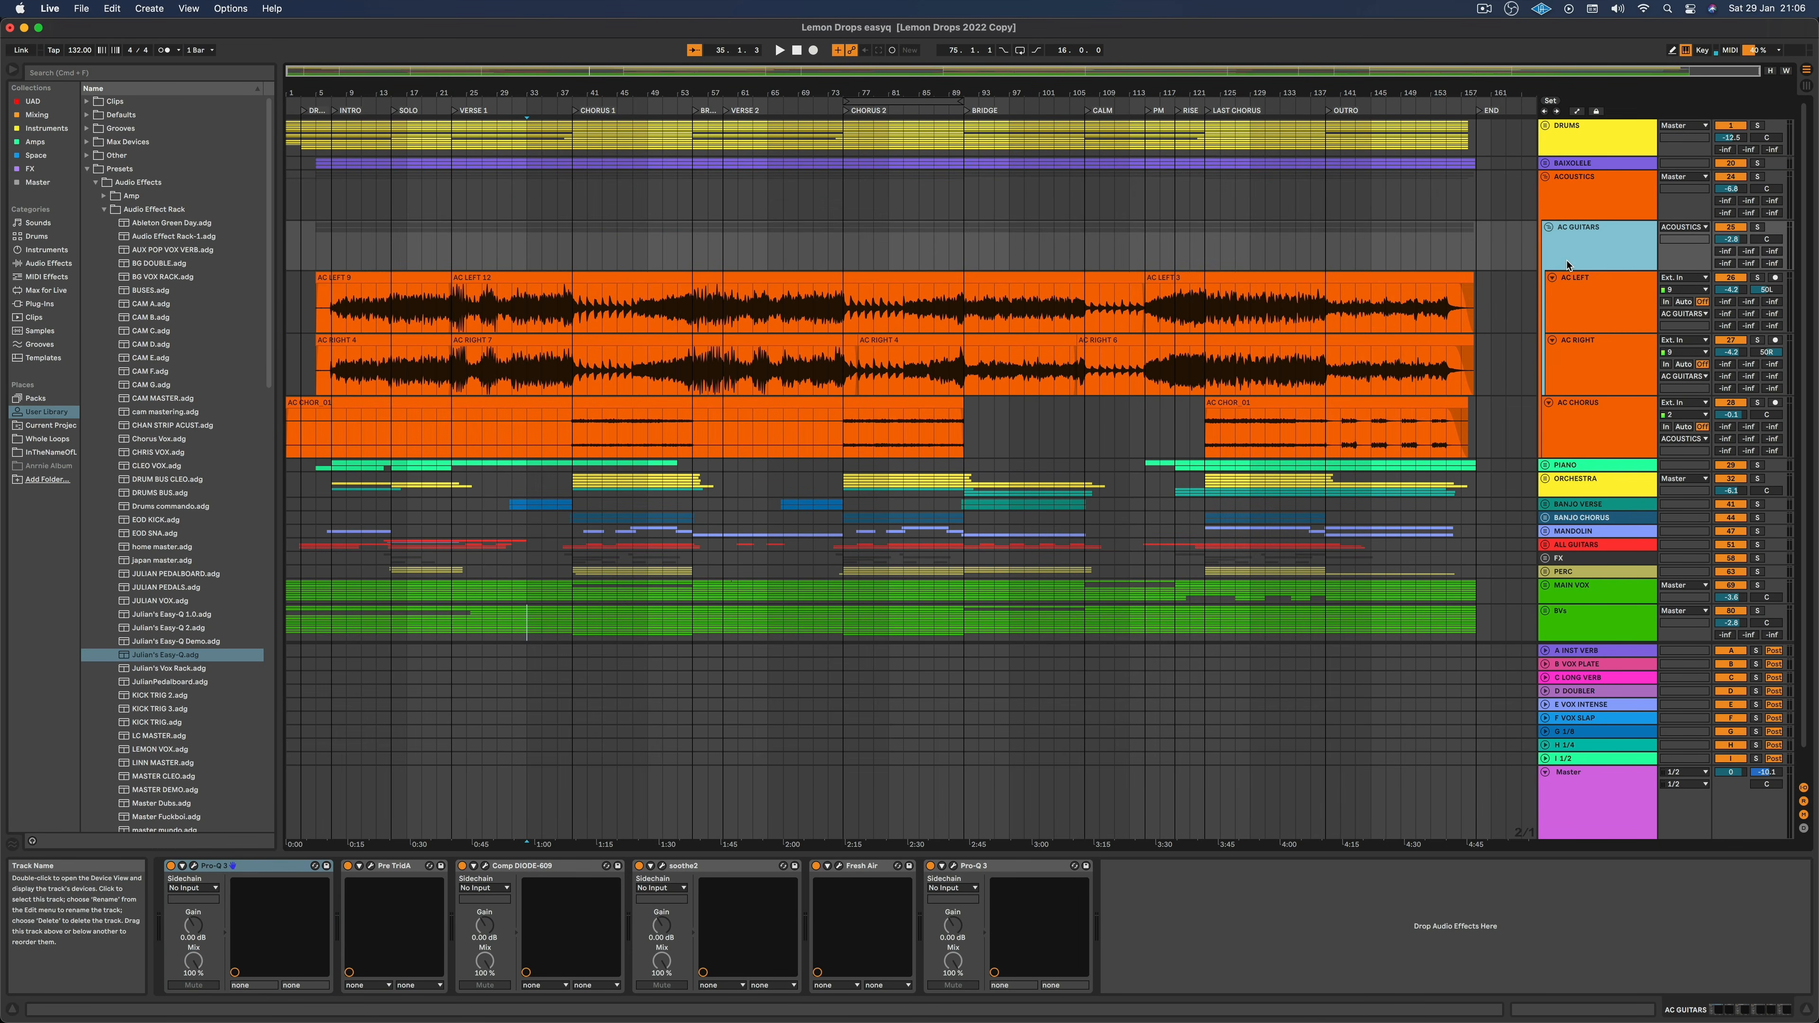
left_click(250, 864)
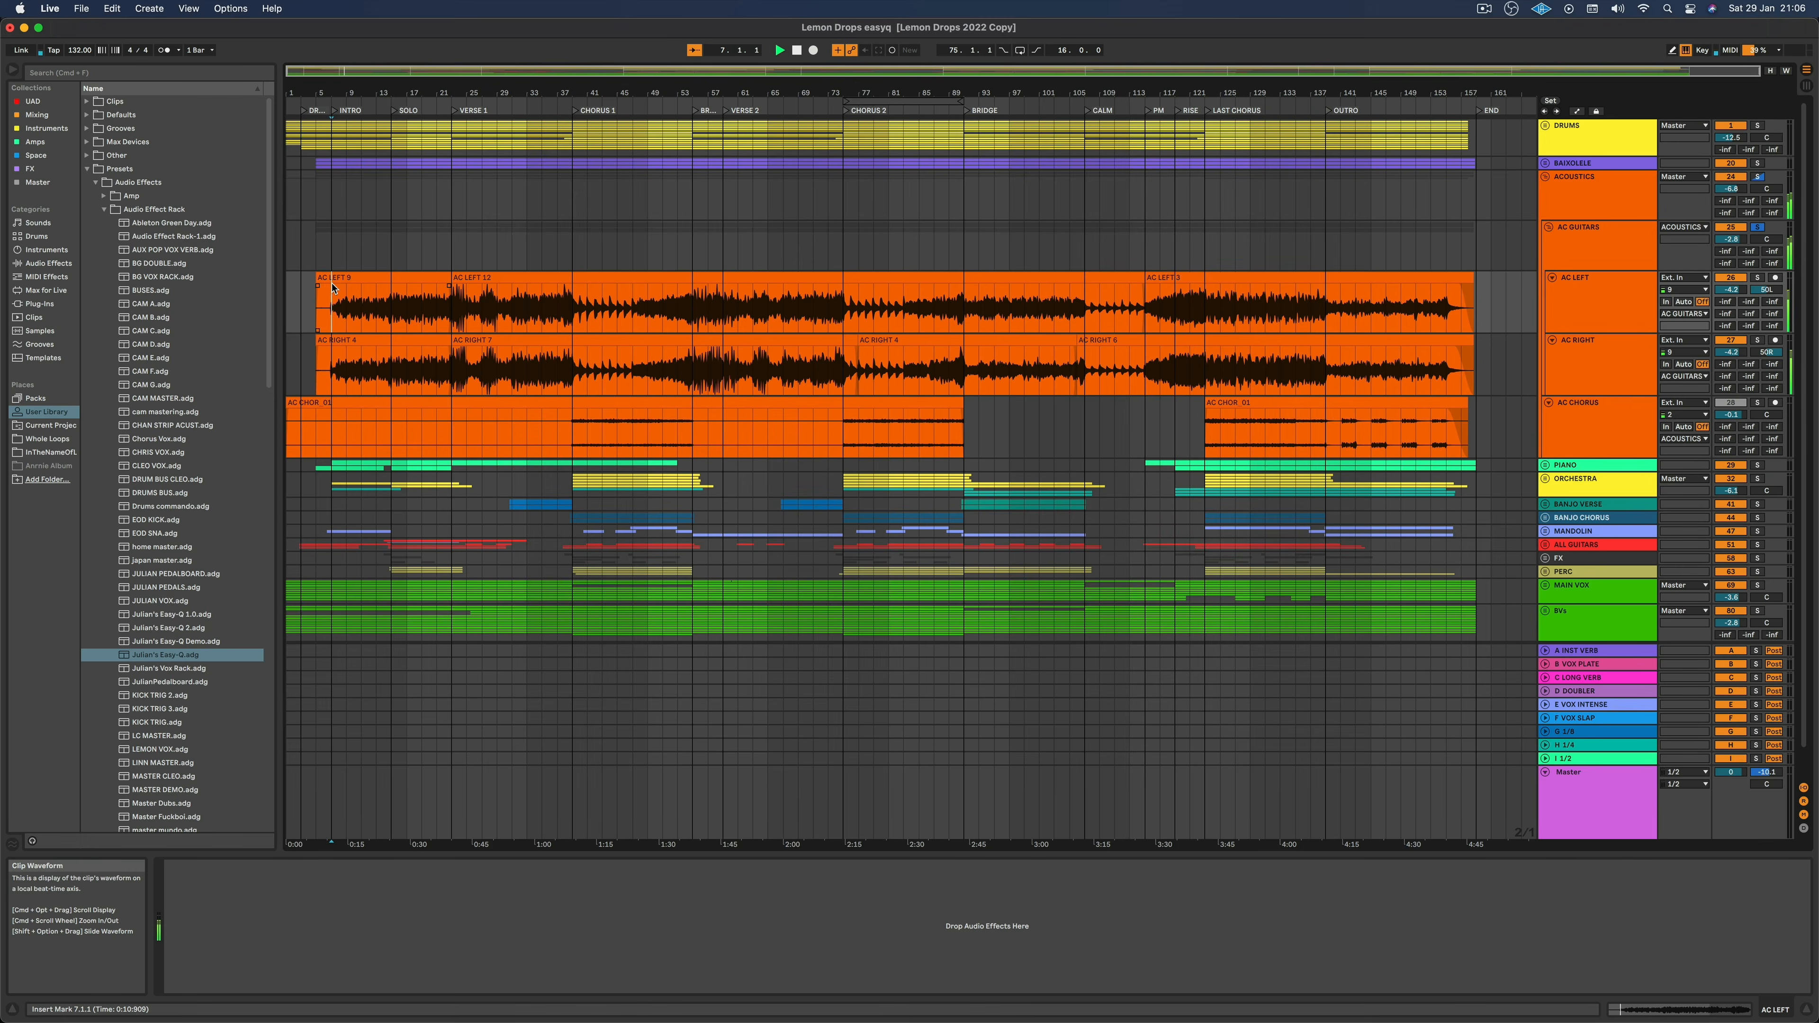
- Load the finished Easy-Q preset onto the AC GUITARS group
key("plus")
key("plus")
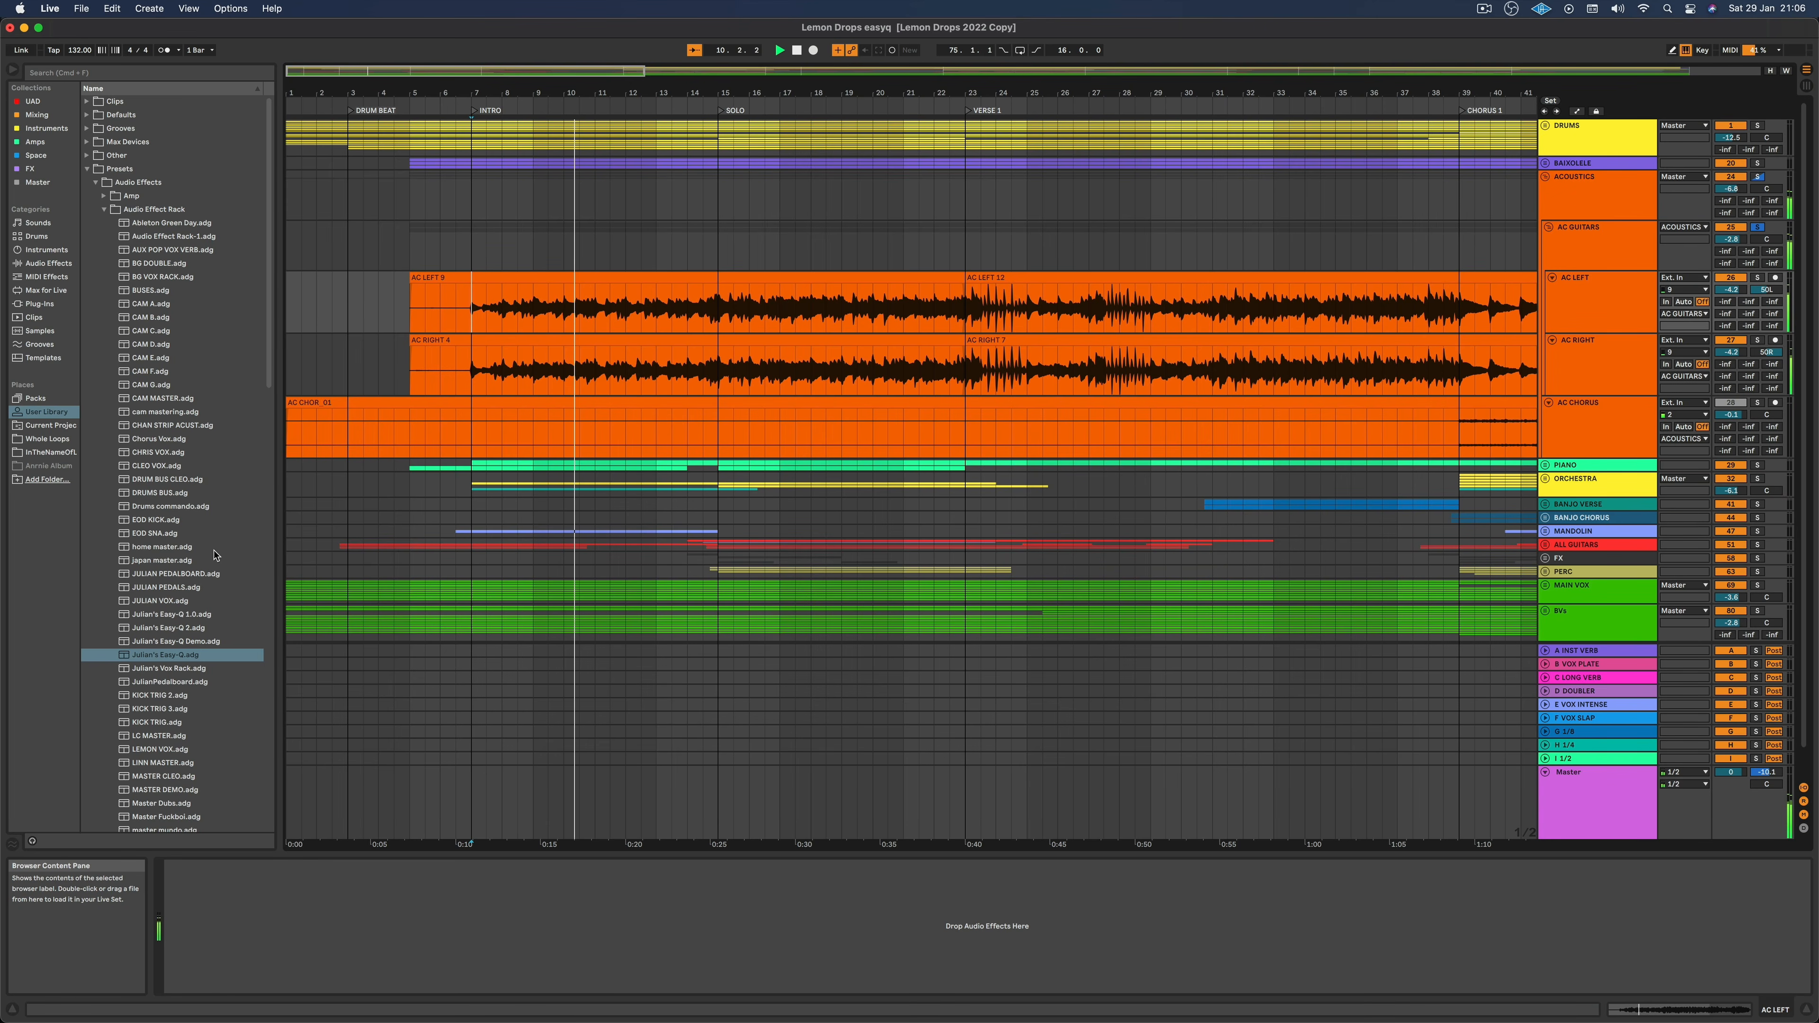
left_click(175, 655)
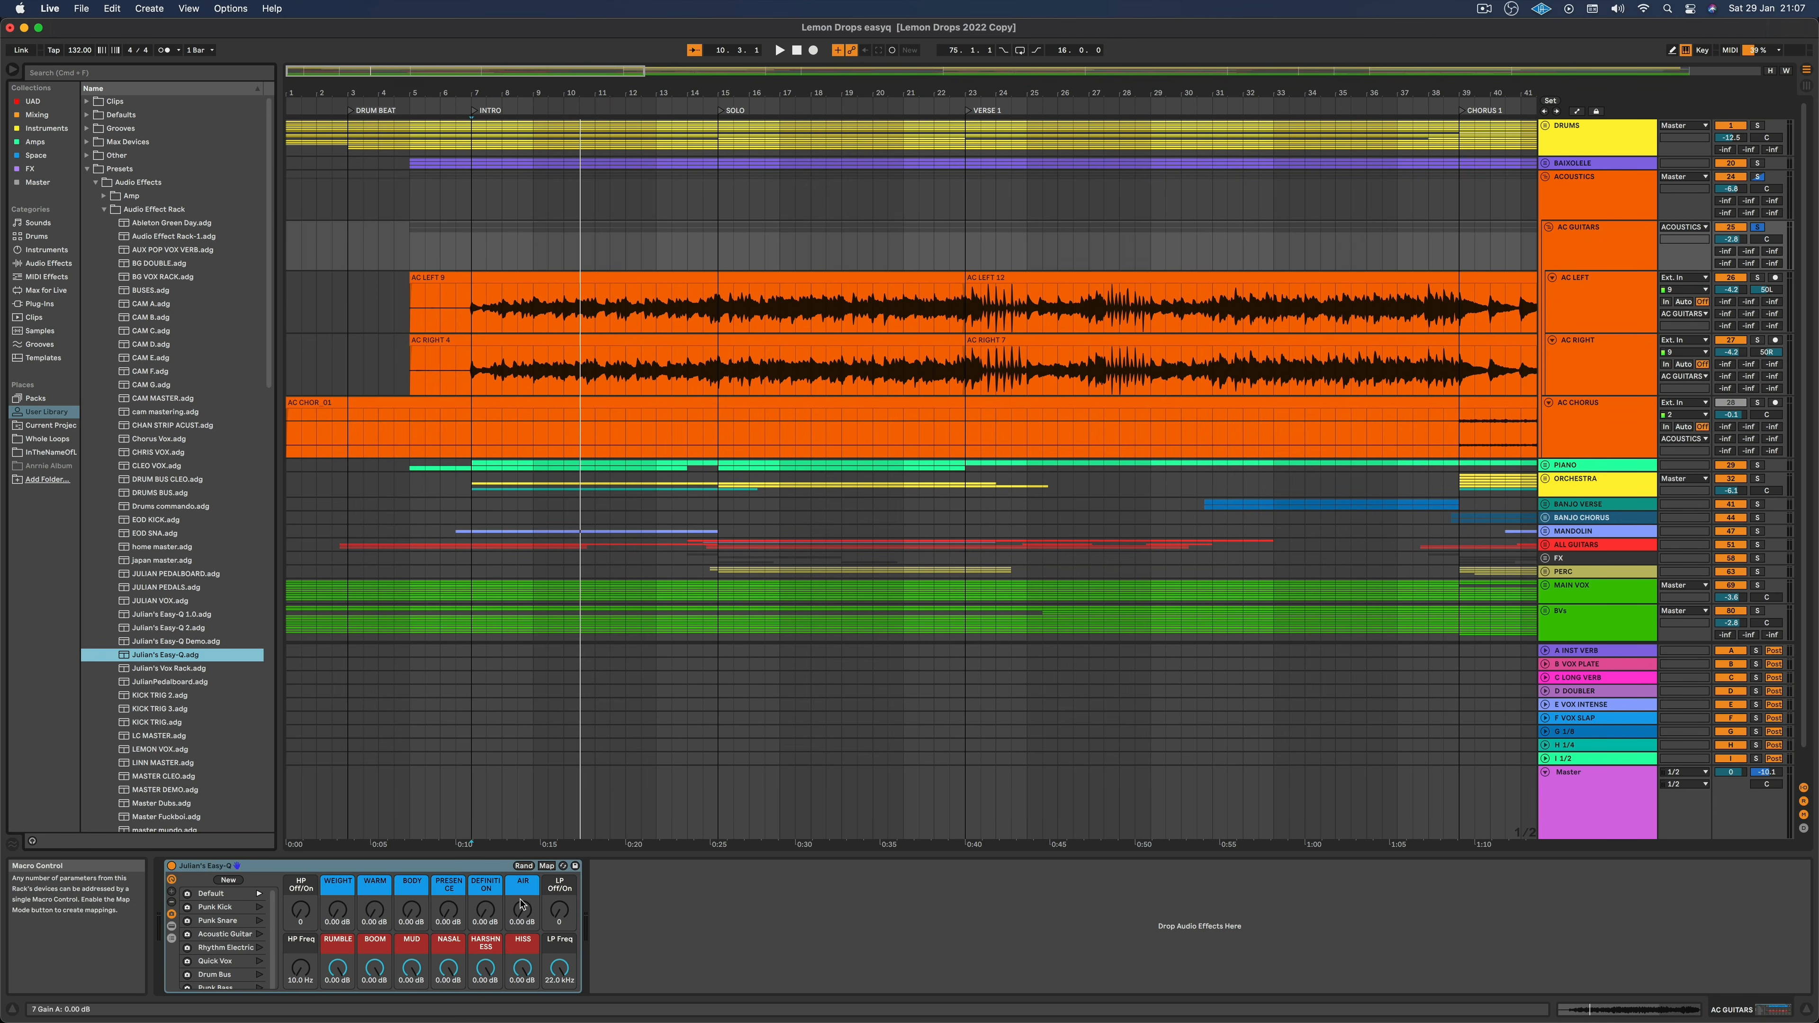
- Set AIR to 8.86 dB, HP Off/On to 127 and HP Freq to 45.5 Hz while auditioning the guitars
left_click_drag(522, 910, 522, 848)
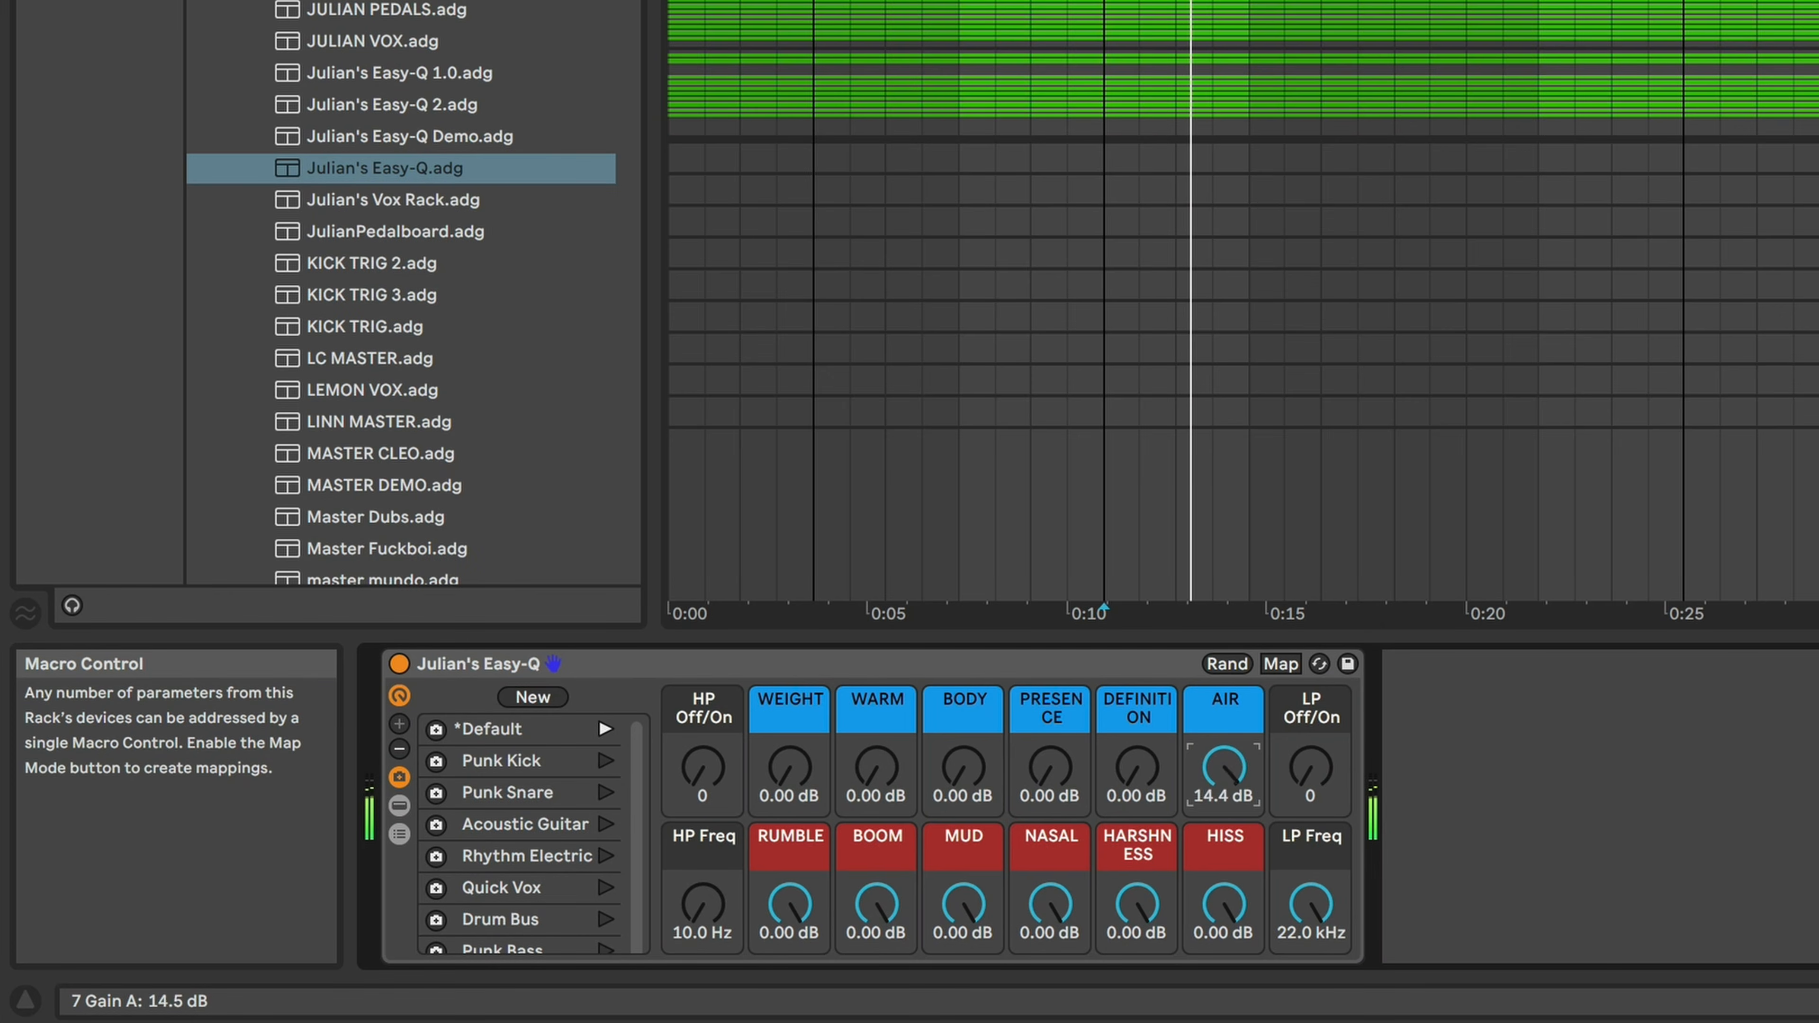
left_click_drag(1224, 766, 1224, 773)
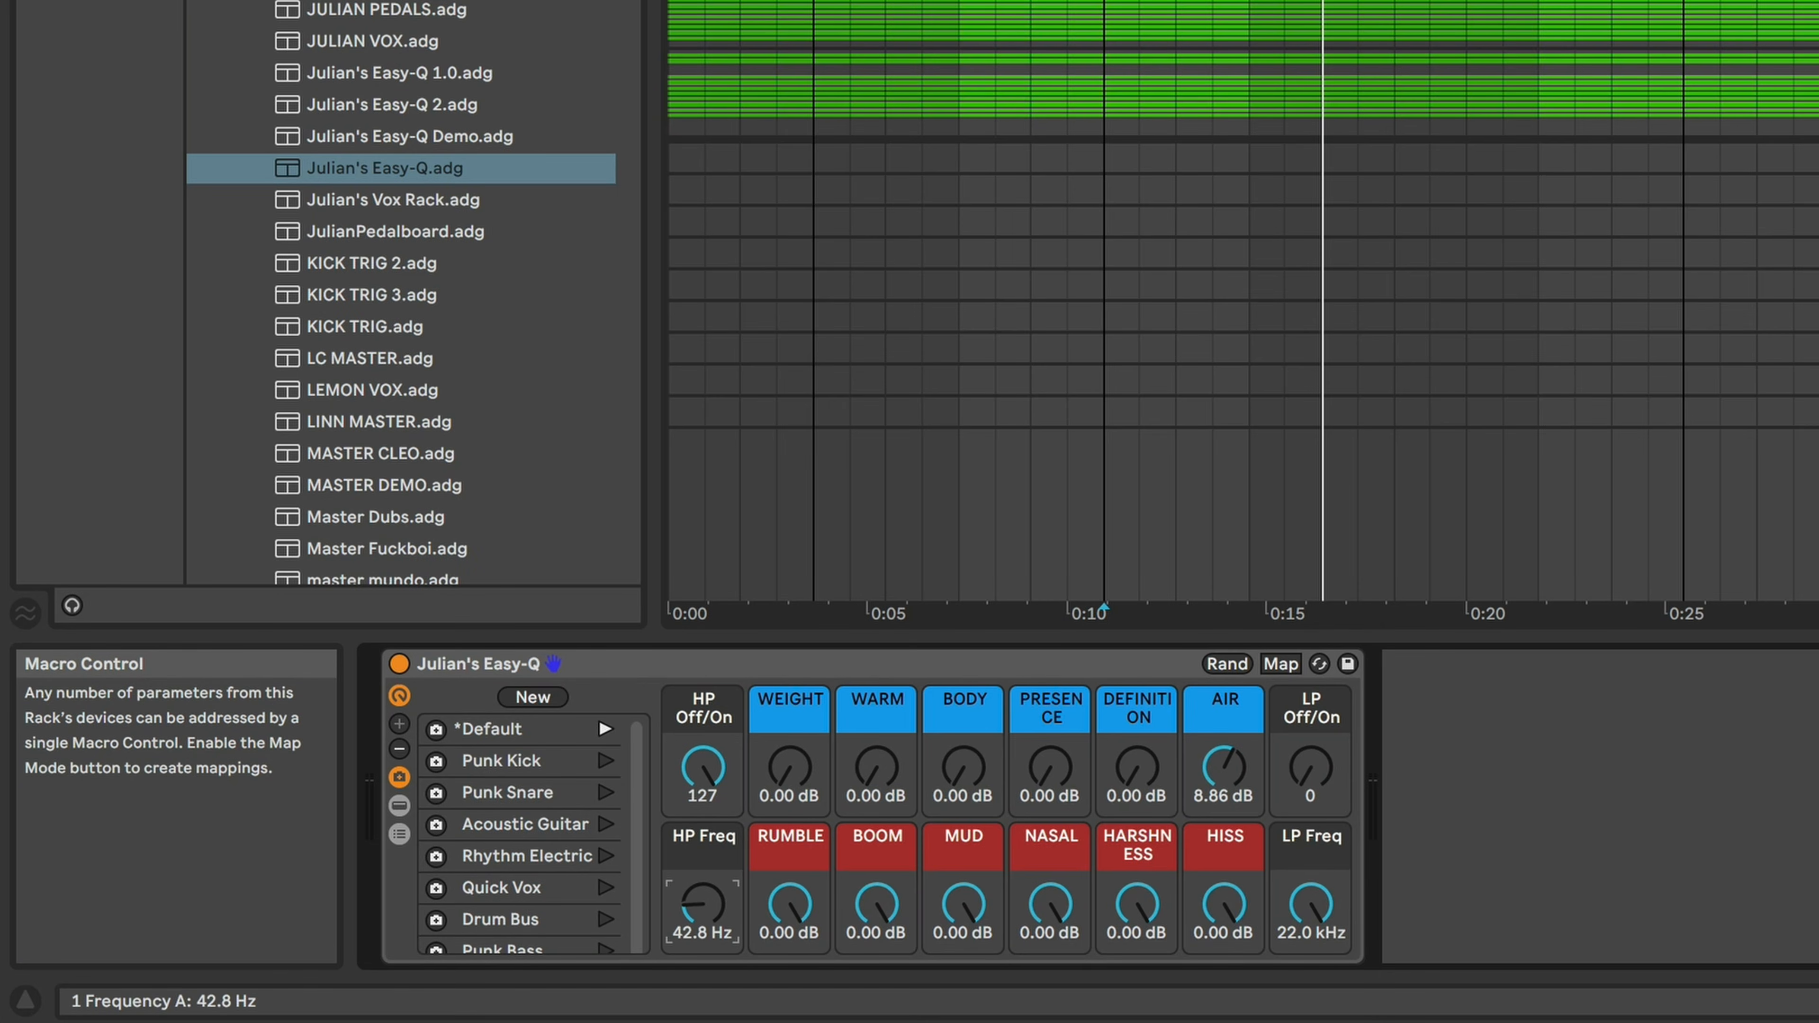
key("space")
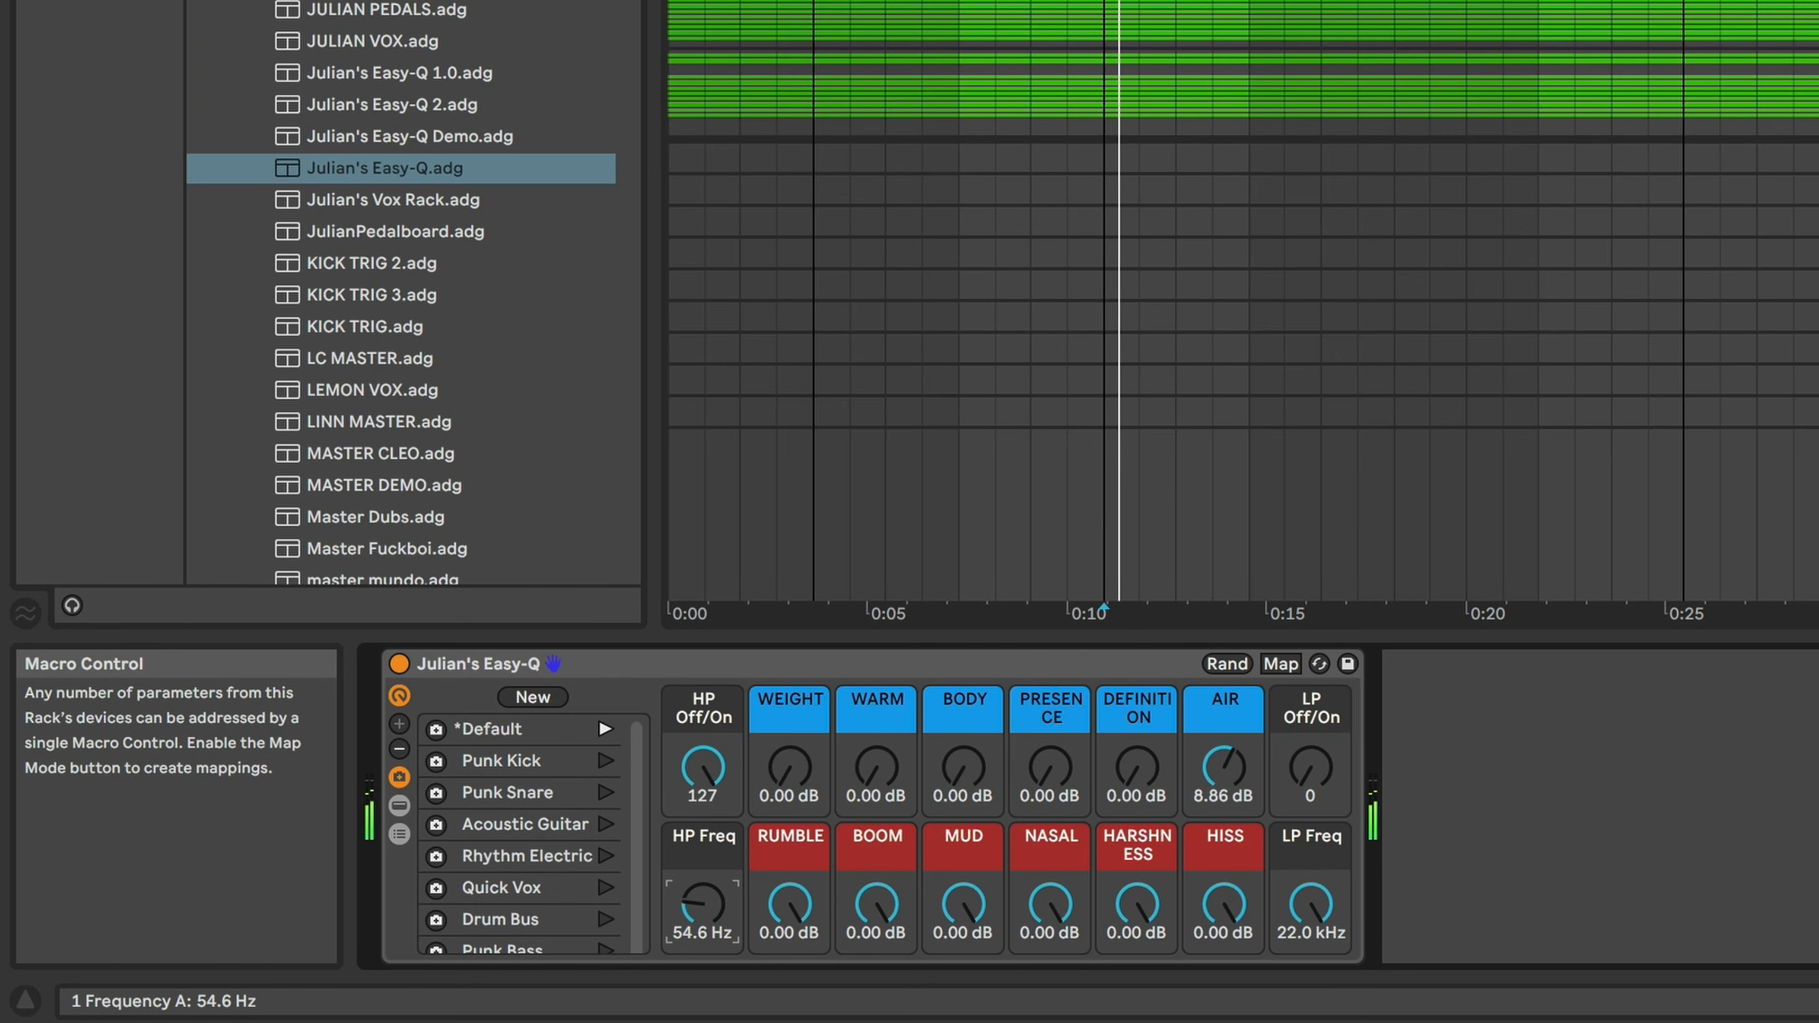
left_click_drag(702, 904, 702, 1022)
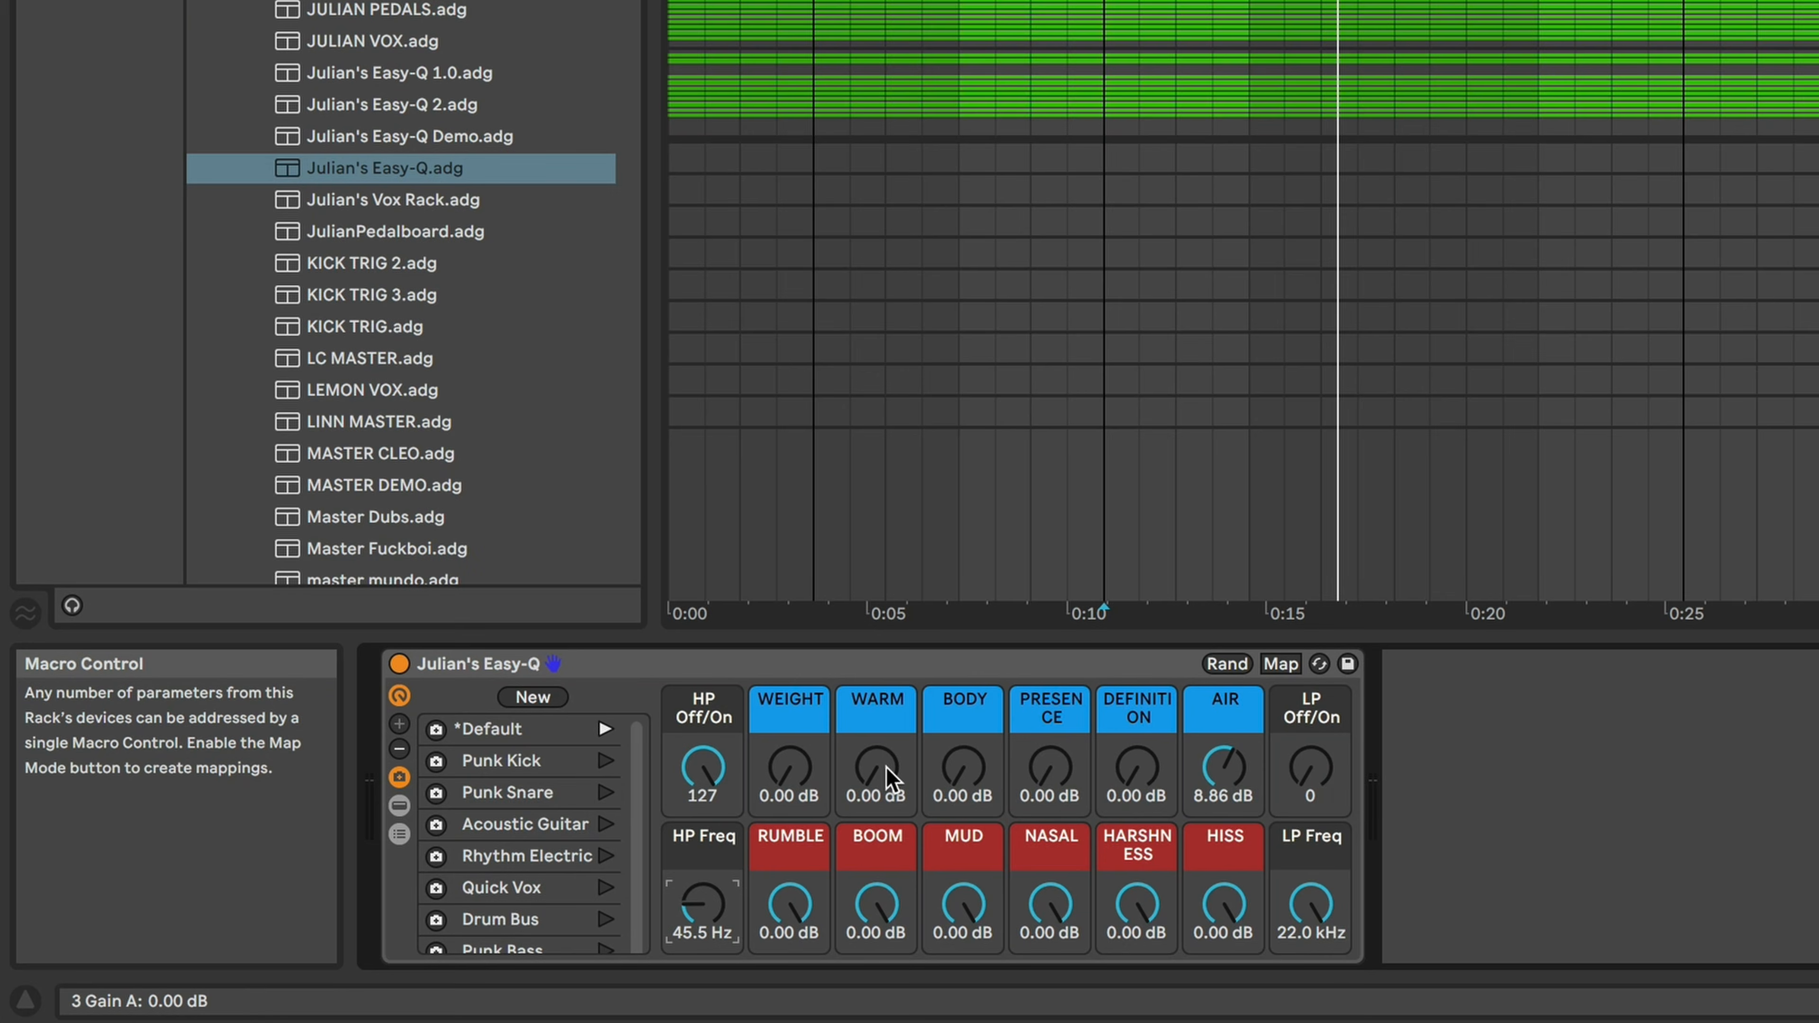
- Raise WARM to 4.02 dB, cut MUD to -7.91 dB and set DEFINITION to 0.59 dB
mouse_move(885, 766)
left_mouse_down()
mouse_move(885, 709)
mouse_move(885, 755)
left_mouse_up()
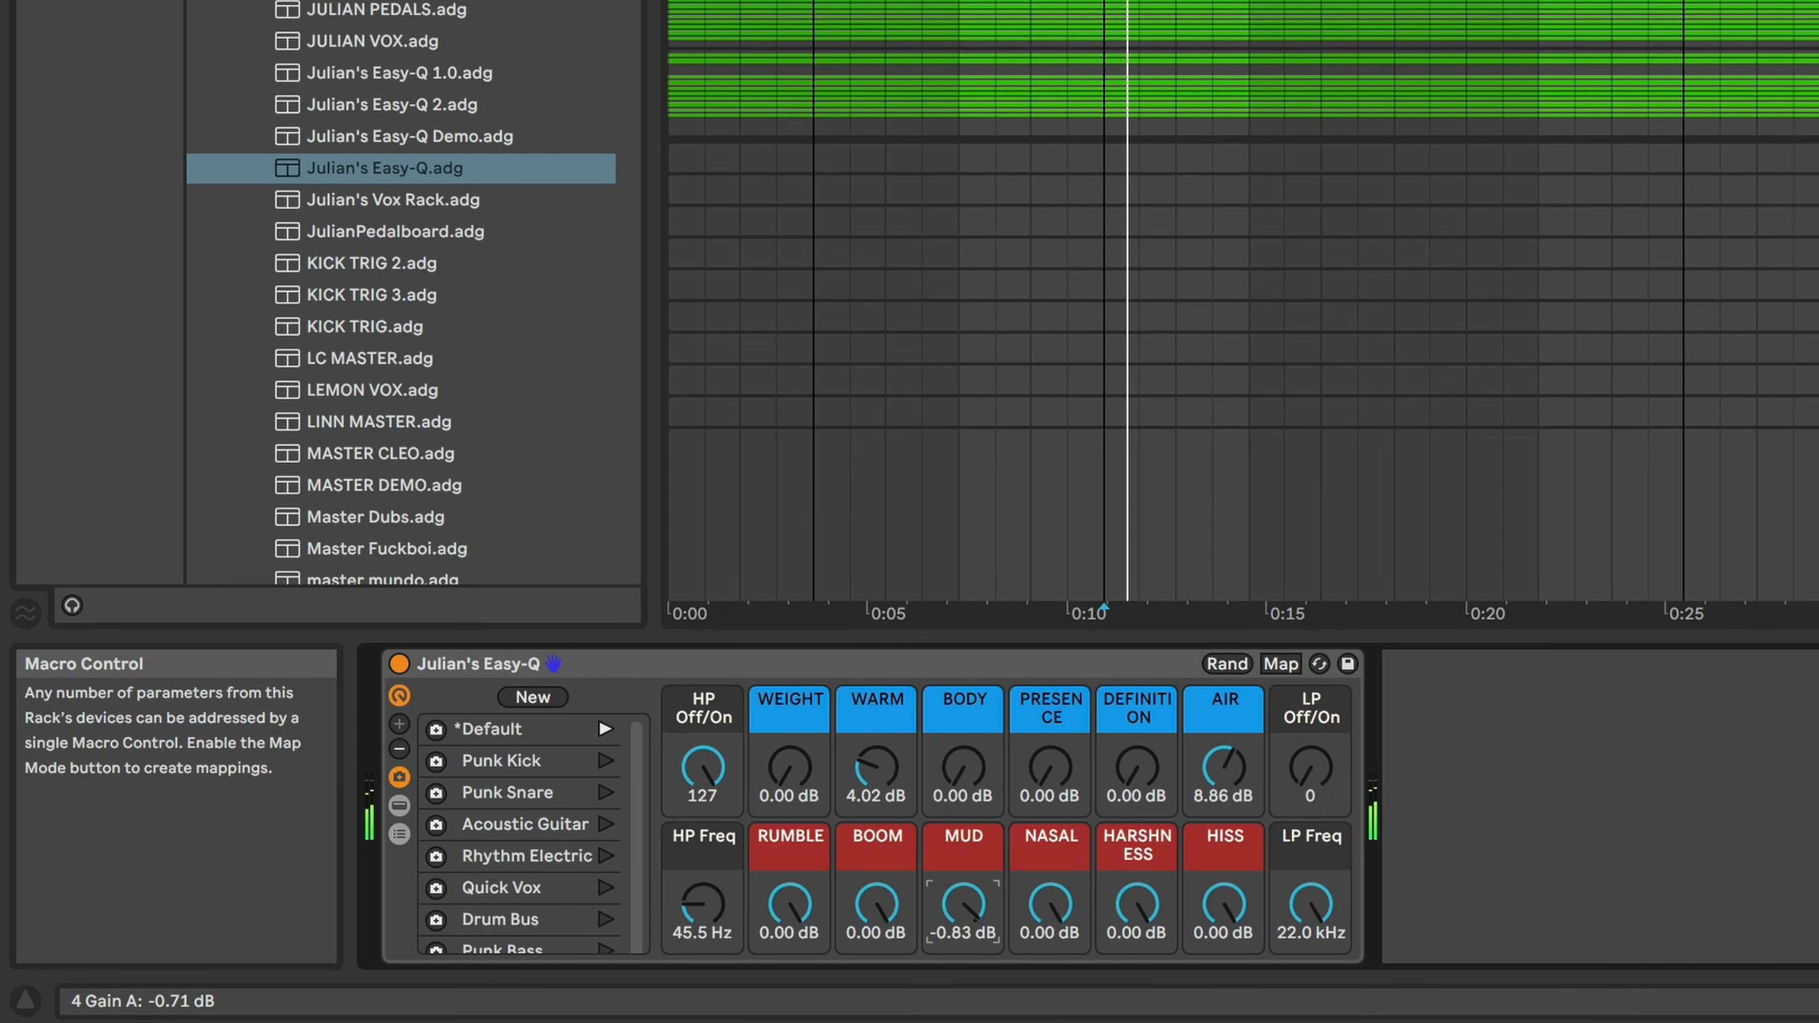
mouse_move(963, 904)
left_mouse_down()
mouse_move(963, 960)
mouse_move(963, 931)
left_mouse_up()
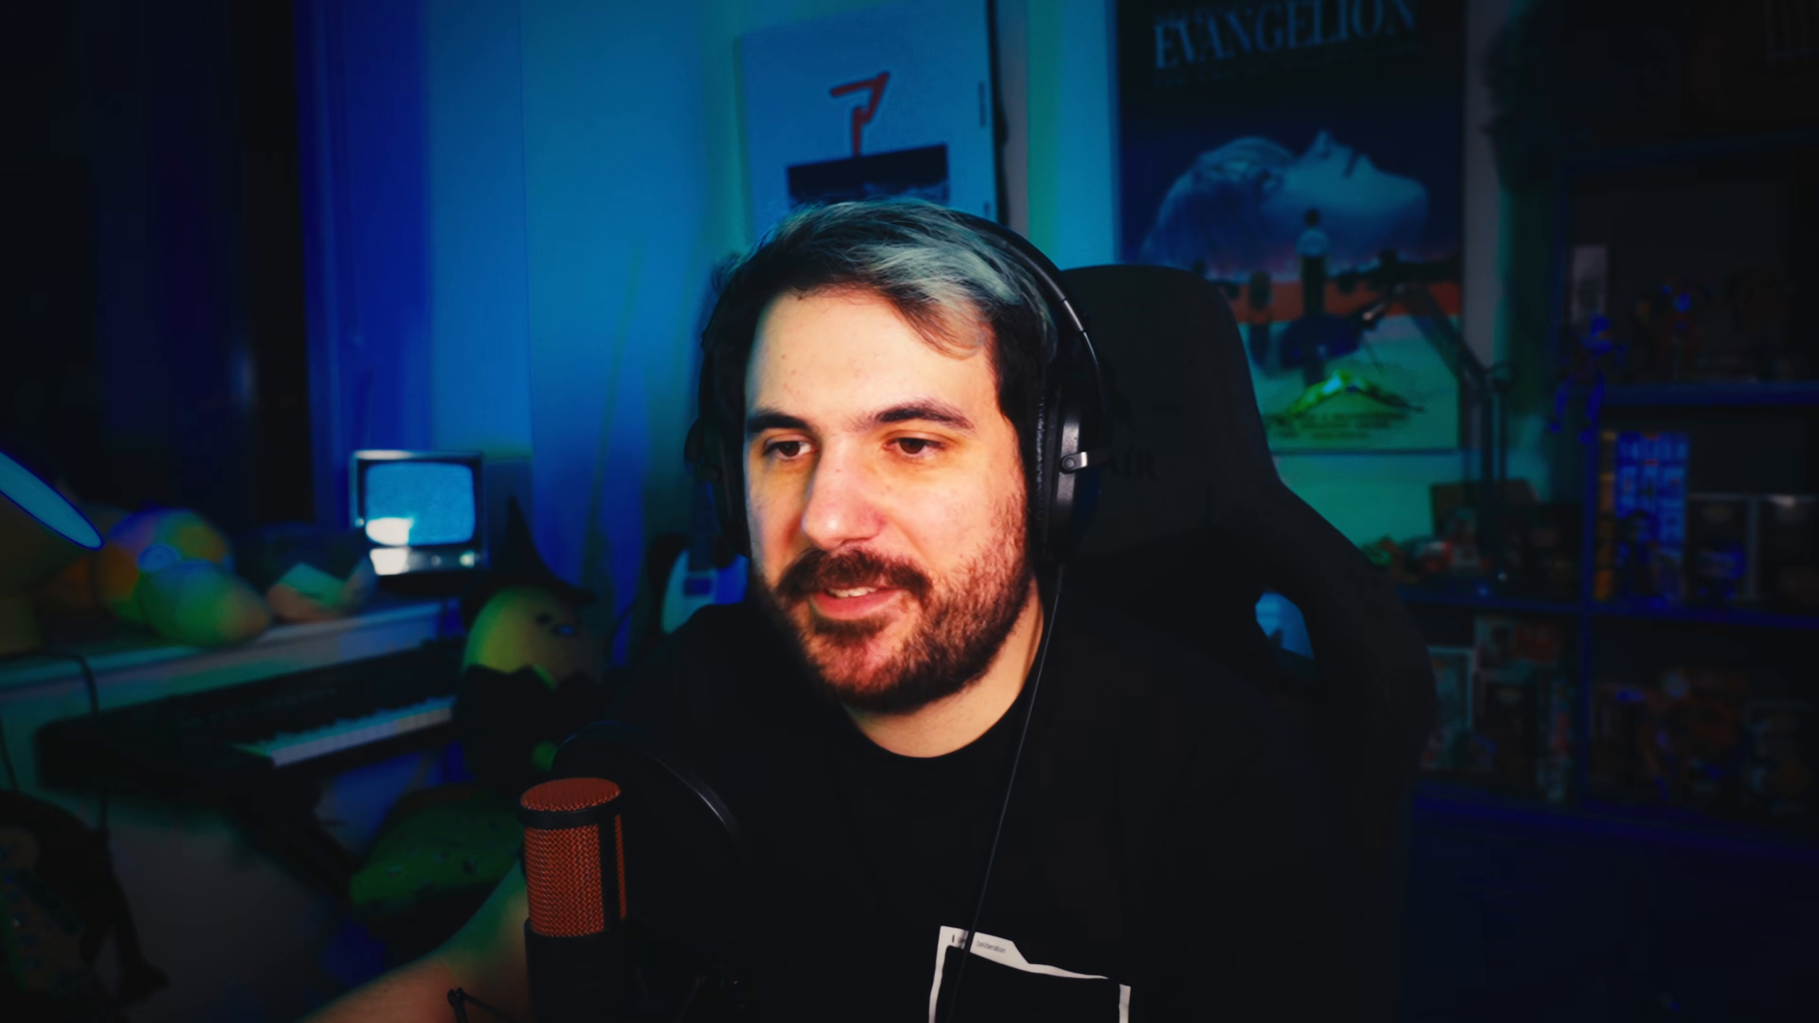
left_click(1119, 765)
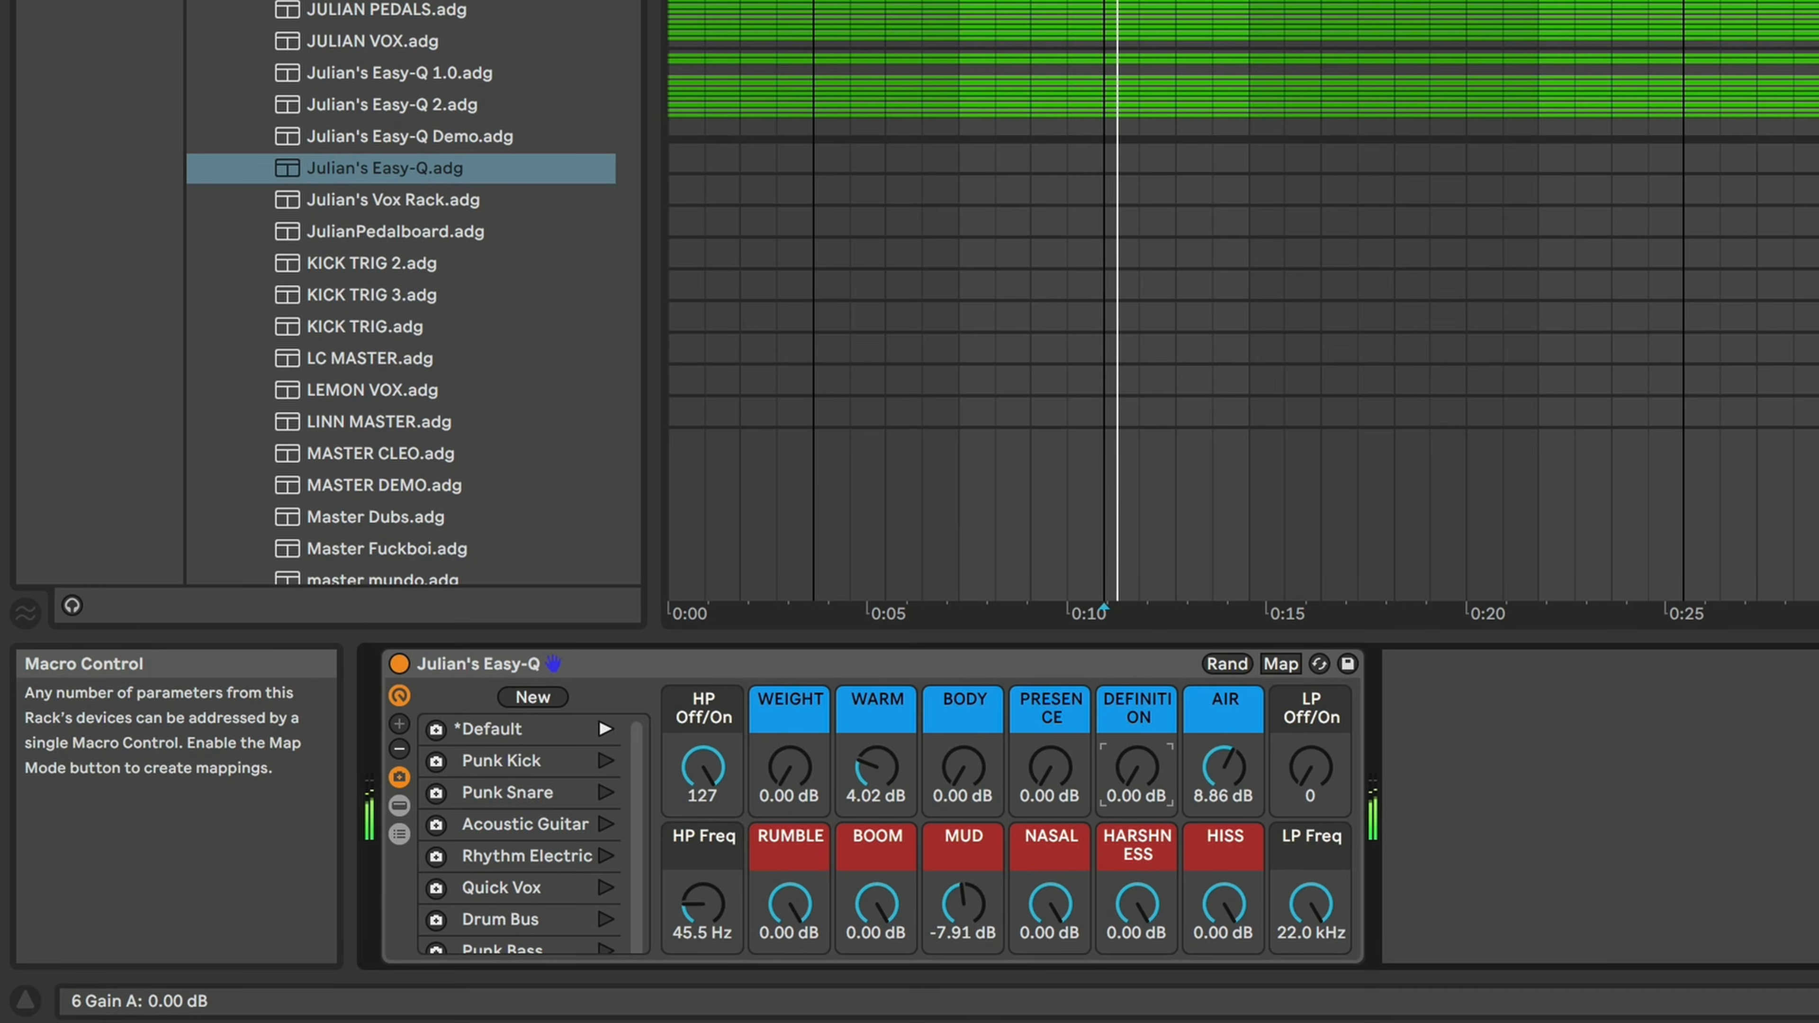
mouse_move(1120, 765)
left_mouse_down()
mouse_move(1119, 660)
mouse_move(1119, 760)
left_mouse_up()
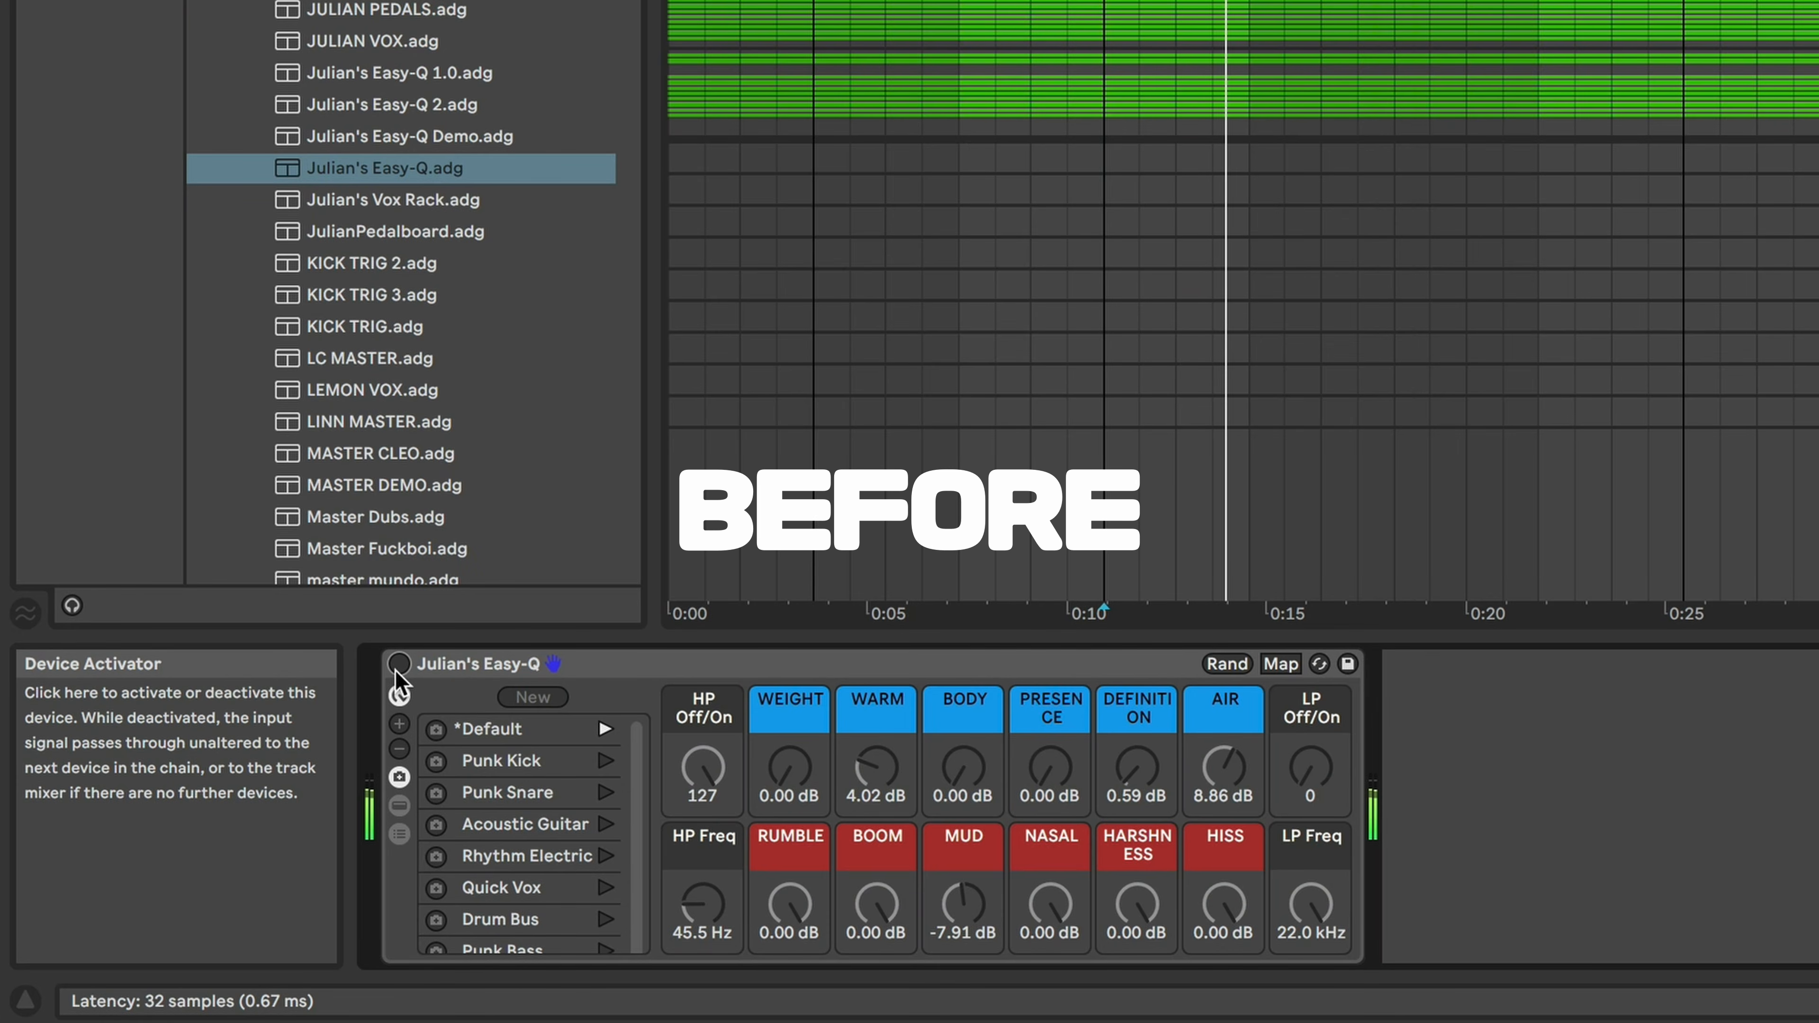
- Cut RUMBLE to -15.0 dB and compare the guitars with the rack bypassed and active, leaving it active
left_click(399, 663)
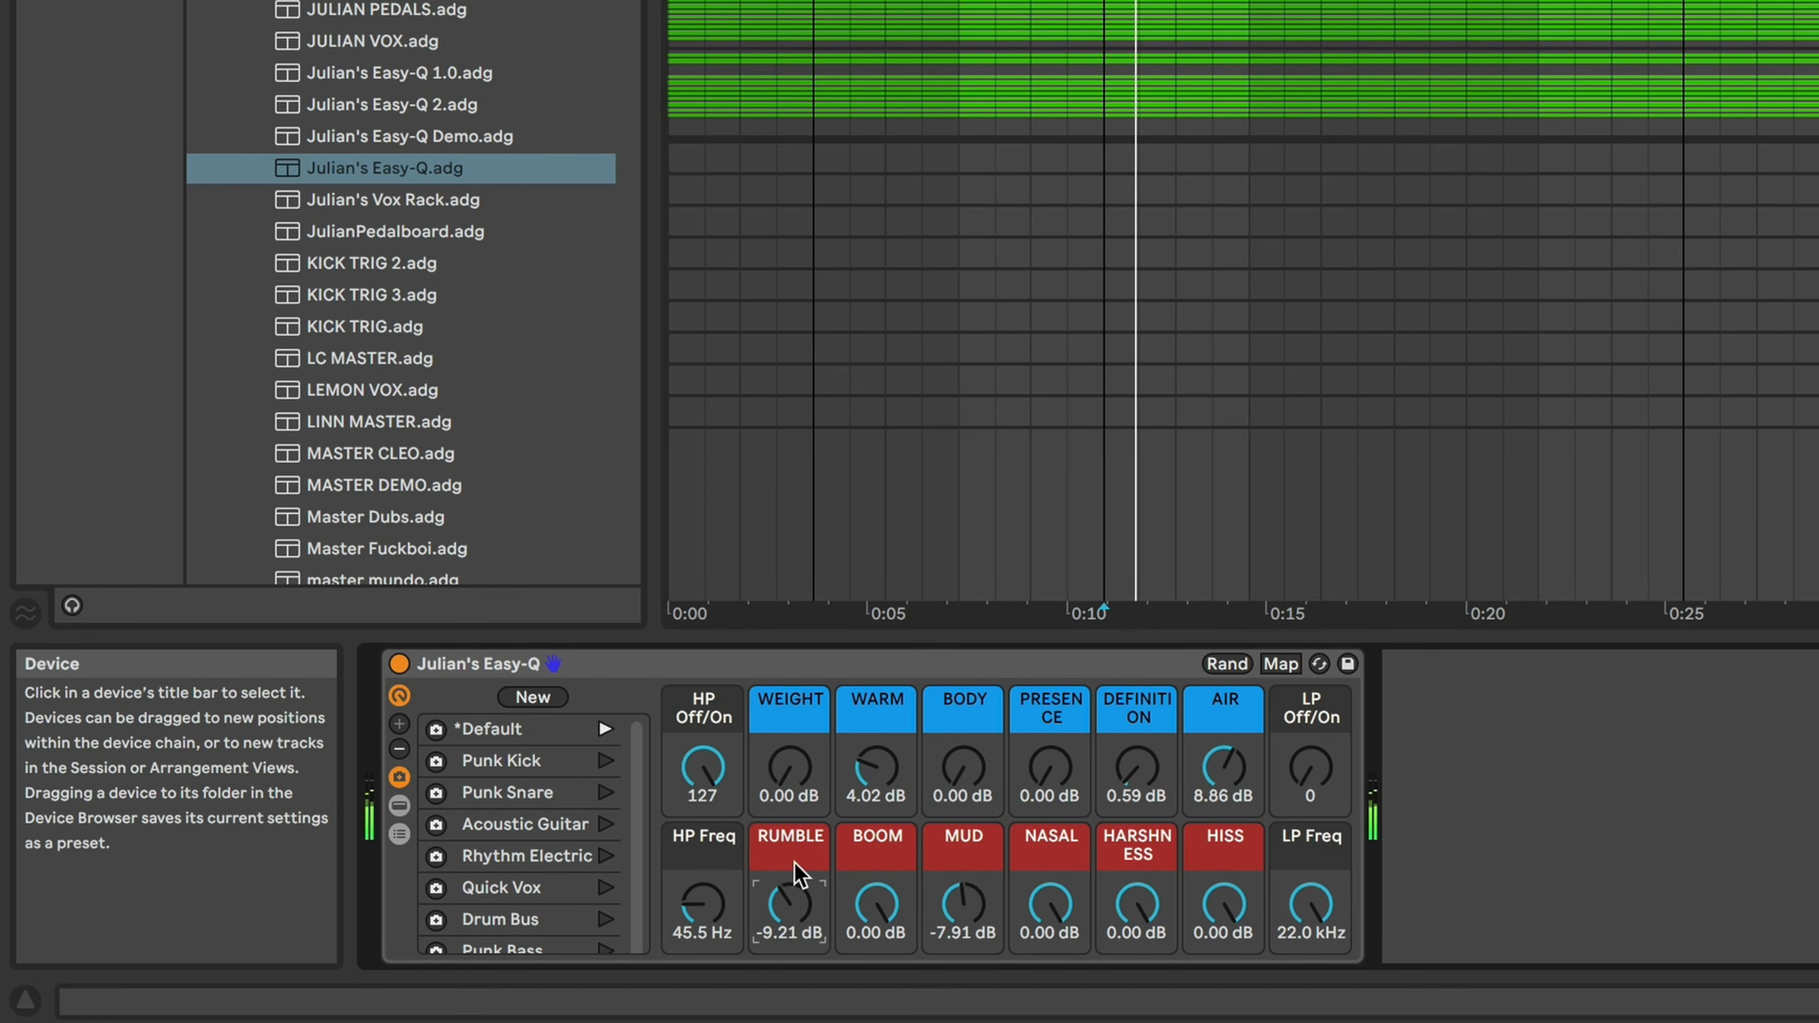
left_click_drag(796, 892, 807, 924)
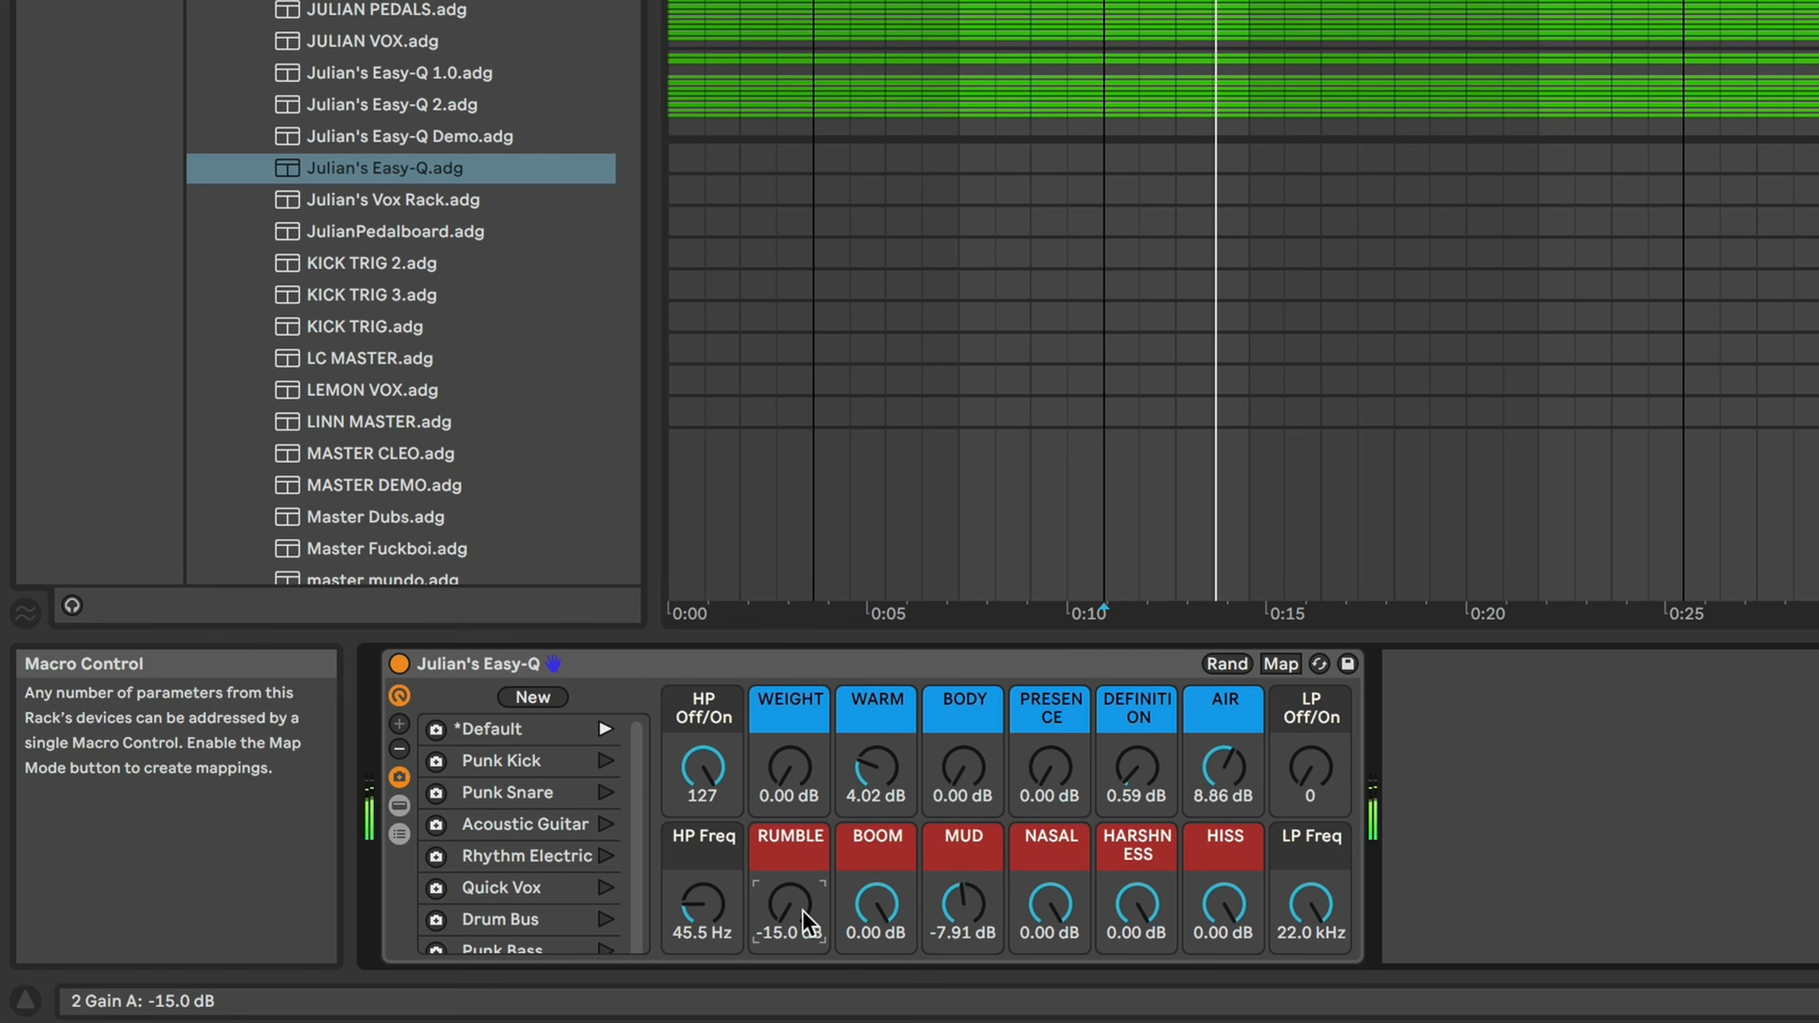
left_click(398, 664)
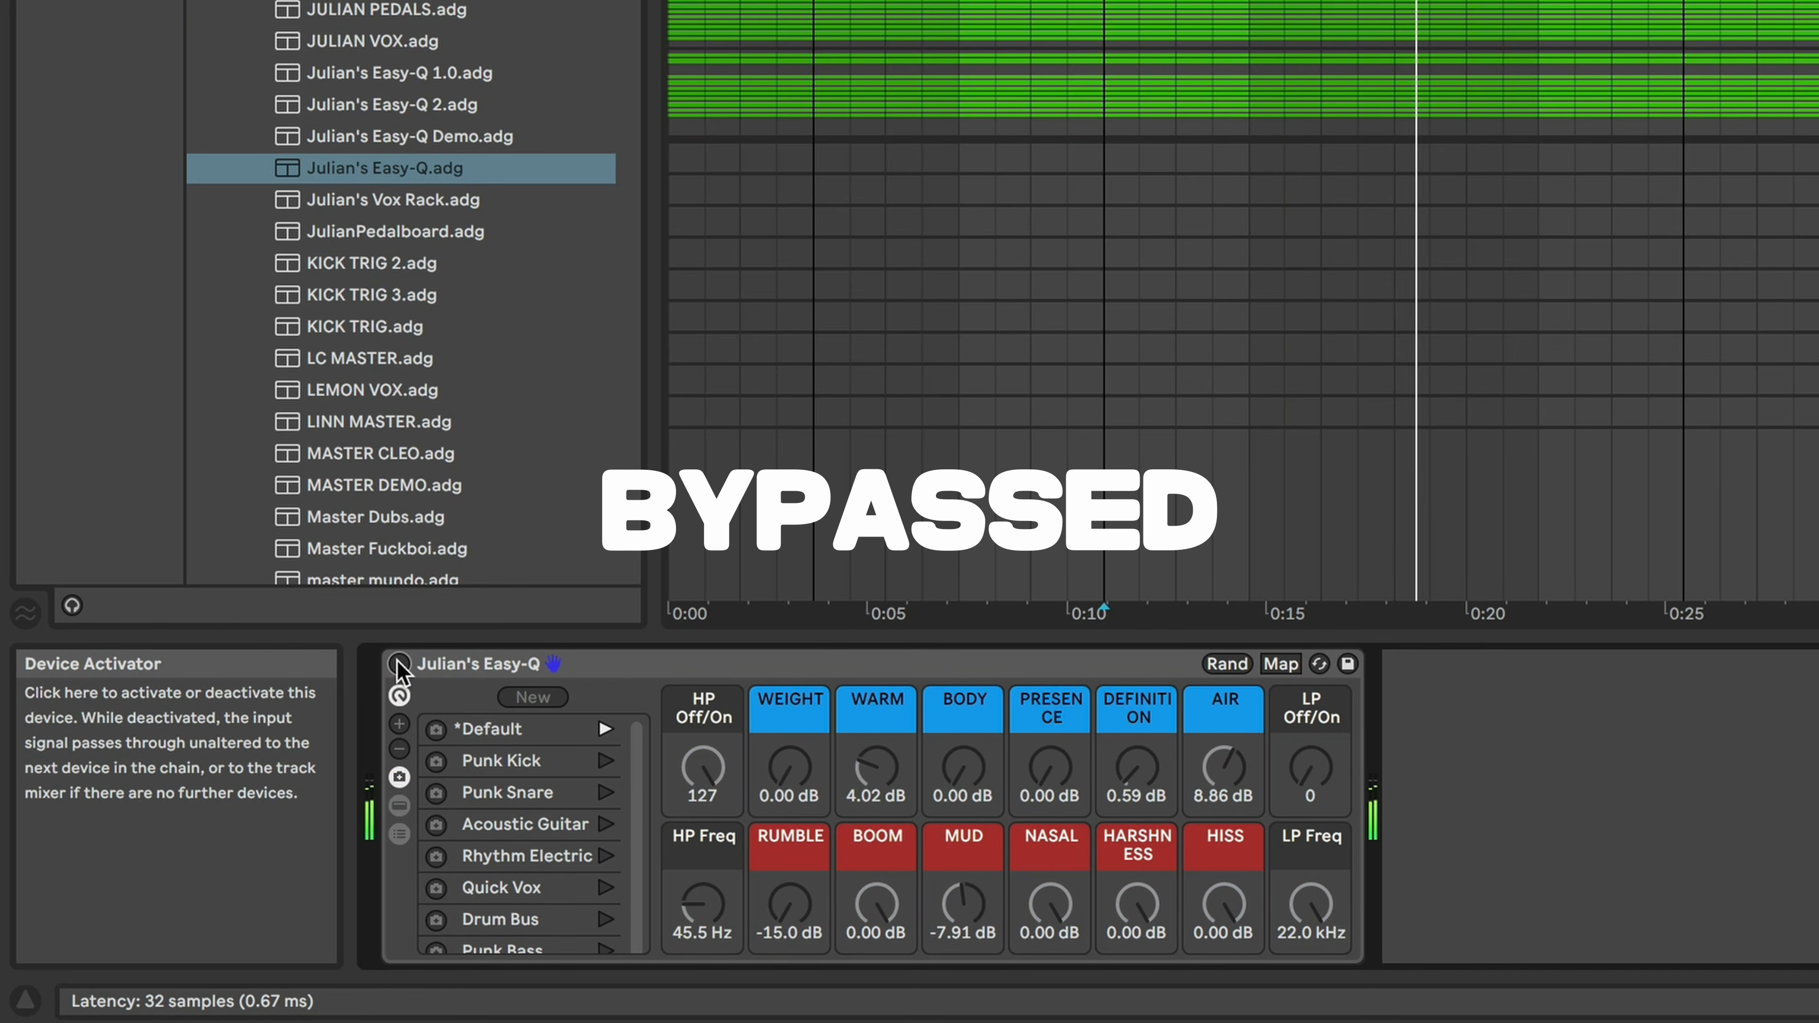
left_click(399, 663)
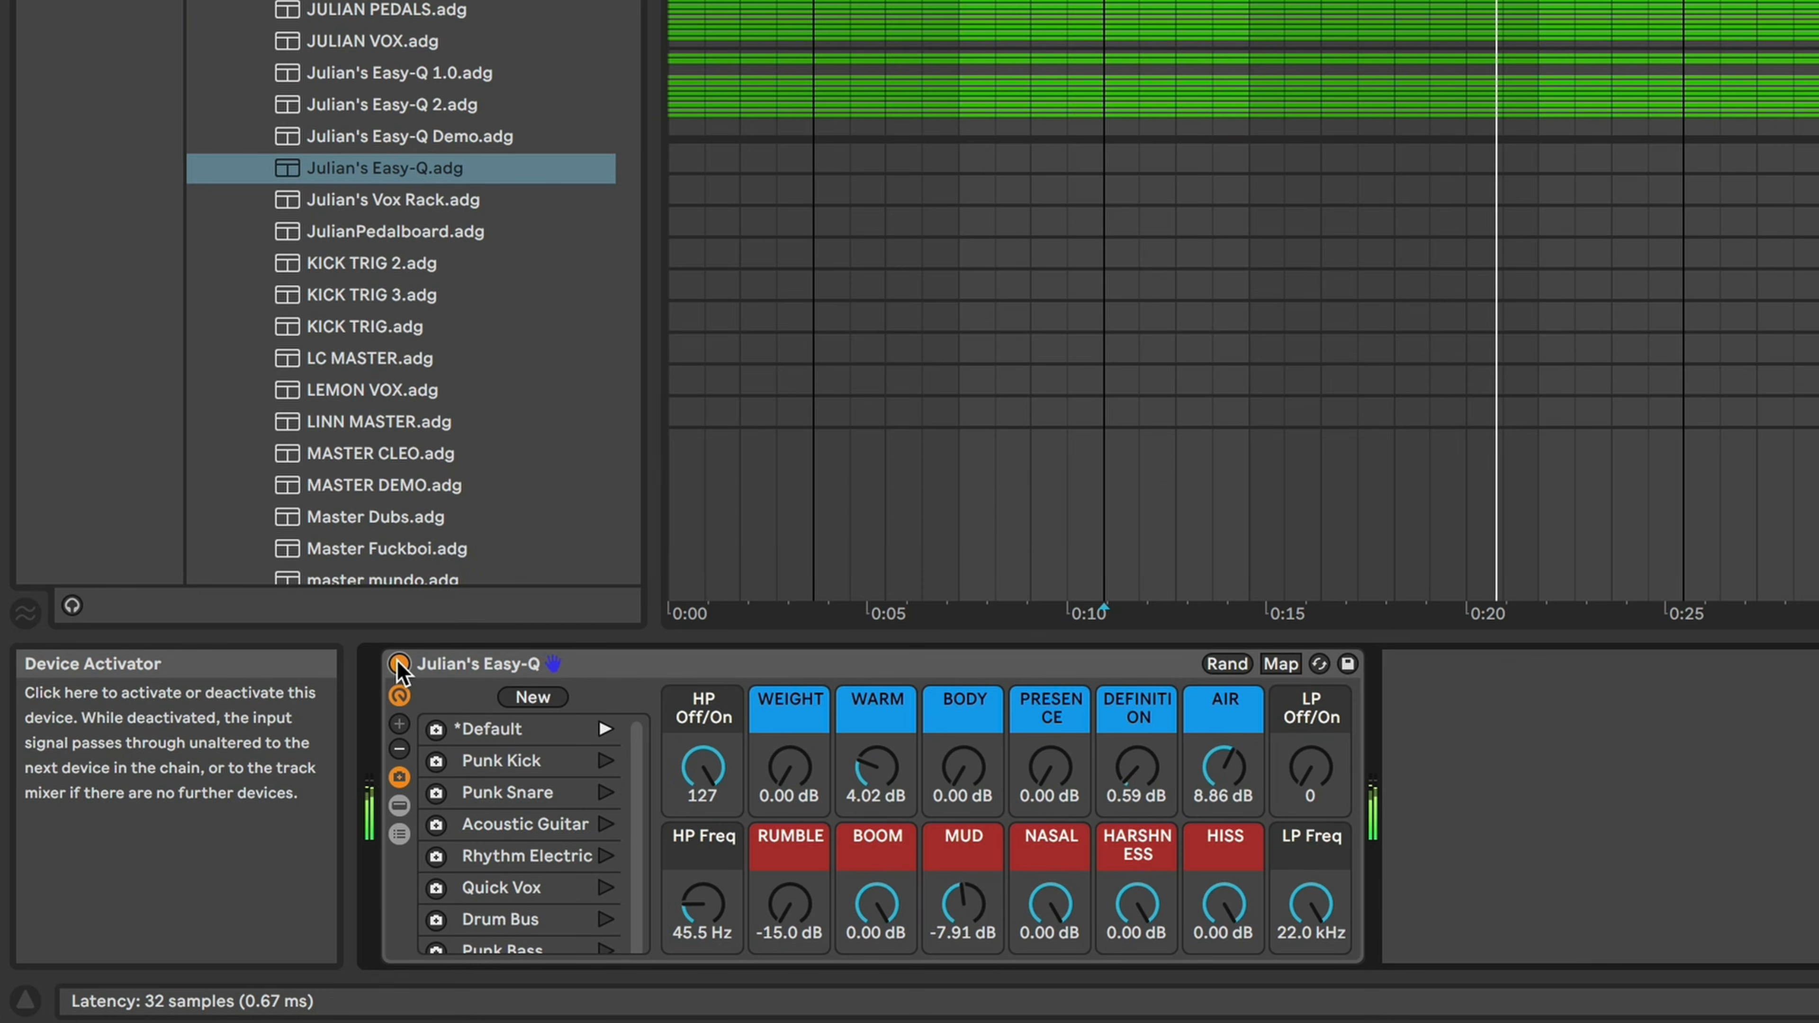